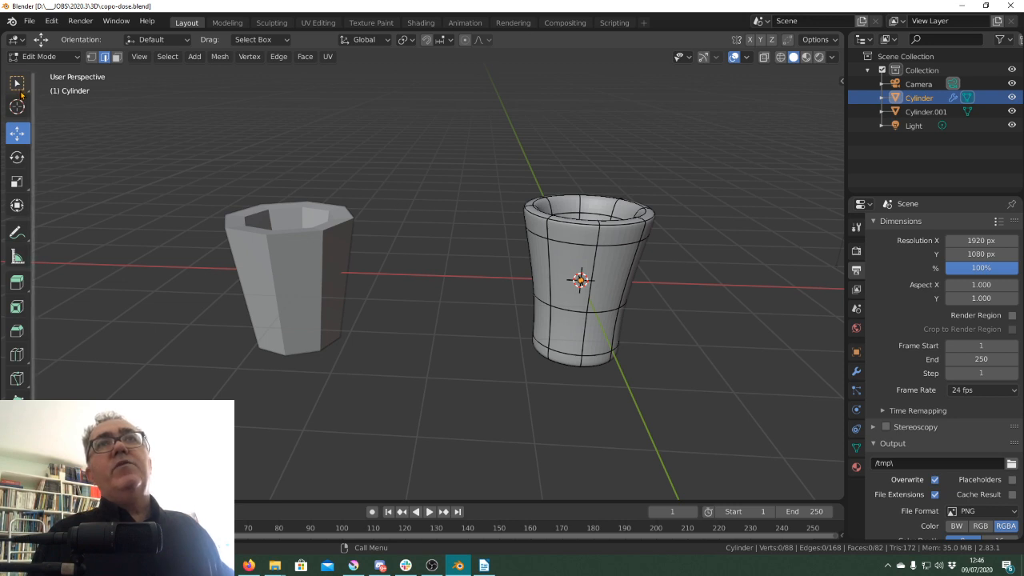
- Select single edges on the smooth cup in Edit Mode and return the cup to Object Mode
click(16, 83)
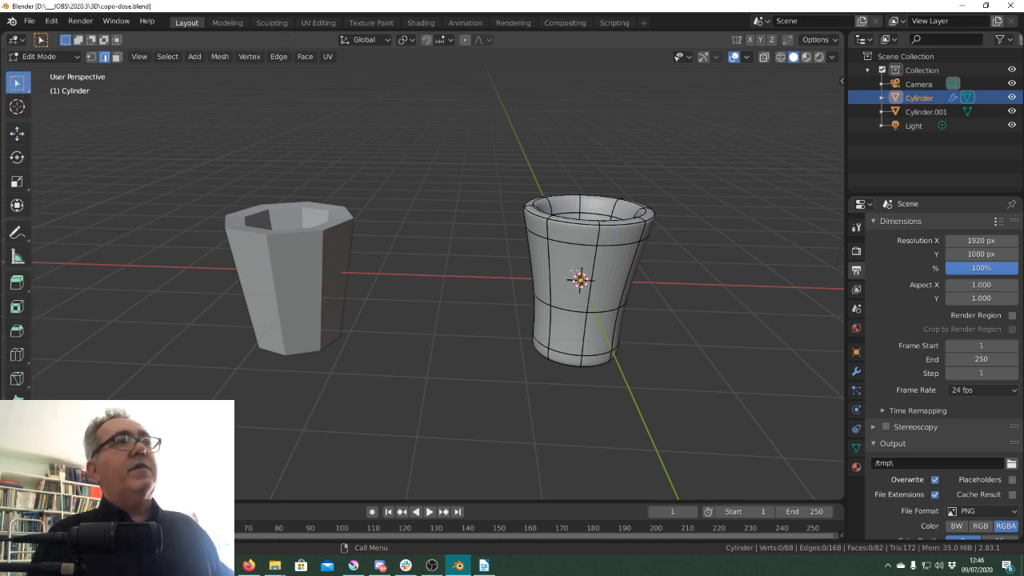
click(573, 273)
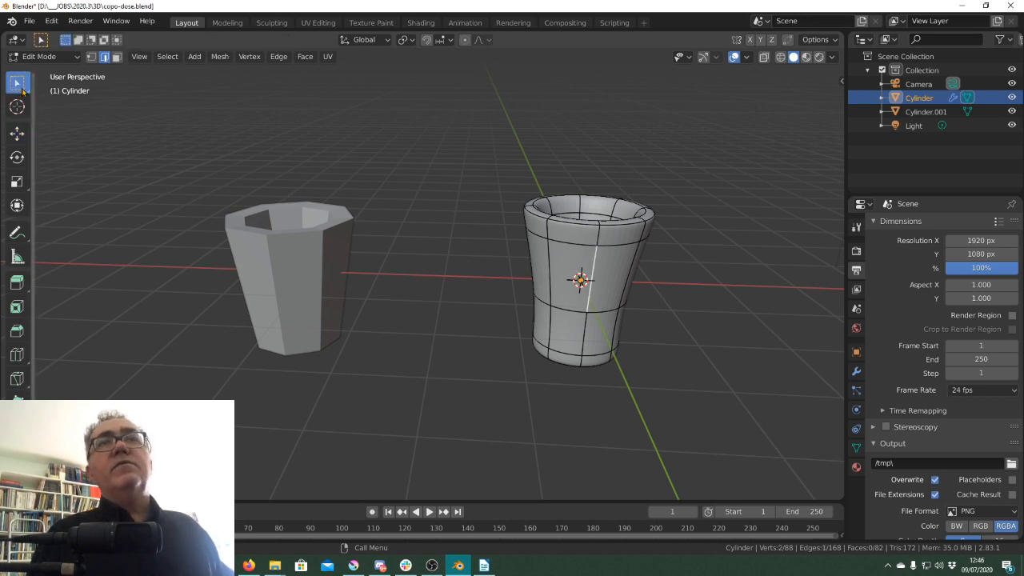
click(578, 255)
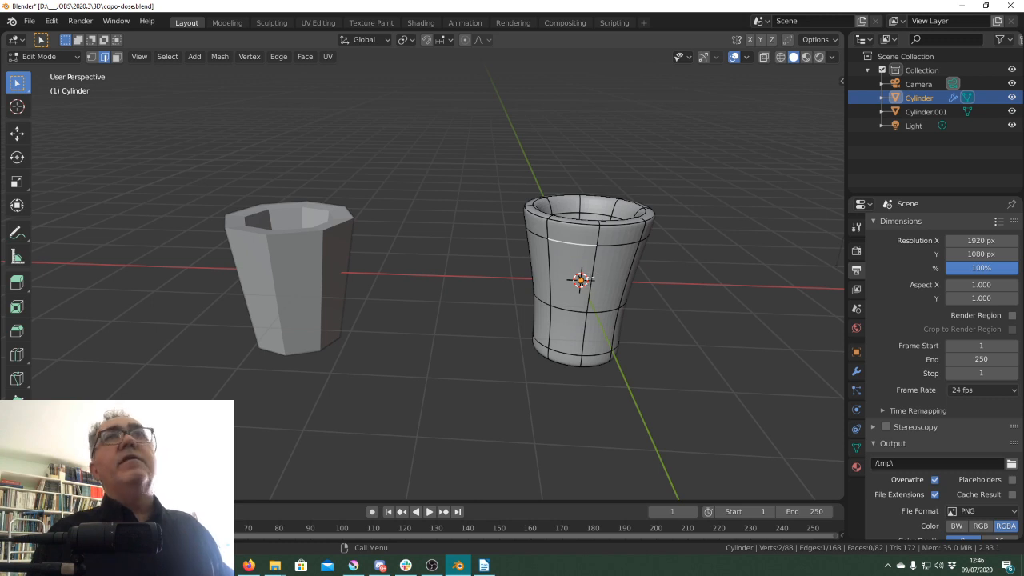
click(44, 57)
click(44, 72)
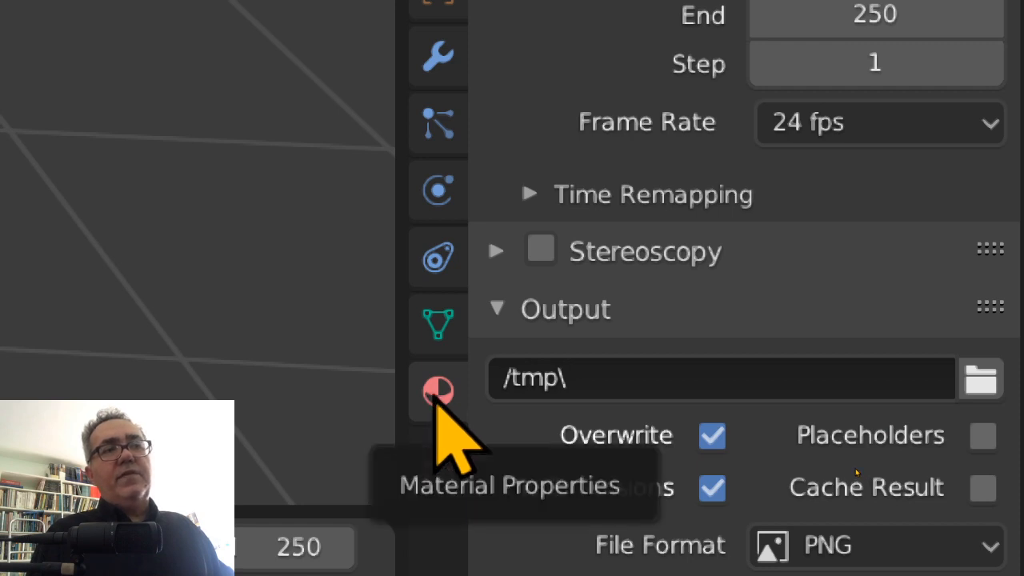
- Show the material properties and check them for the faceted cup and the smooth cup, ending with the smooth cup selected
click(437, 392)
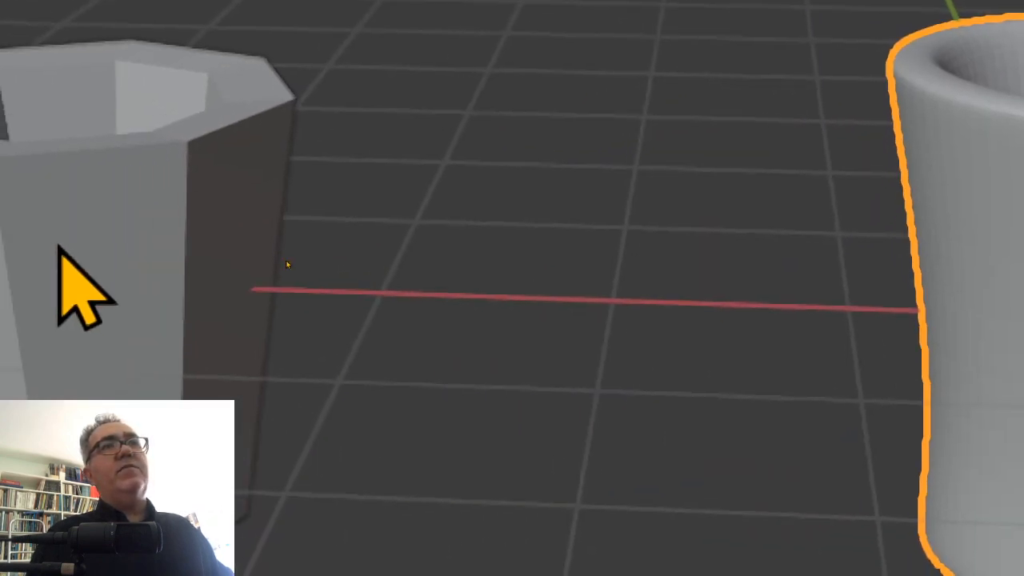
click(286, 263)
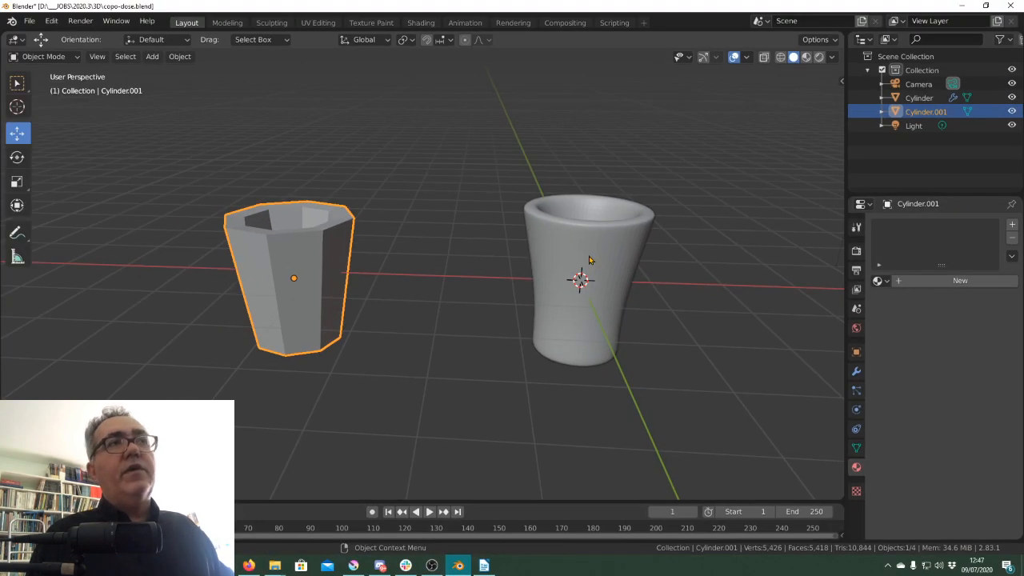
click(590, 256)
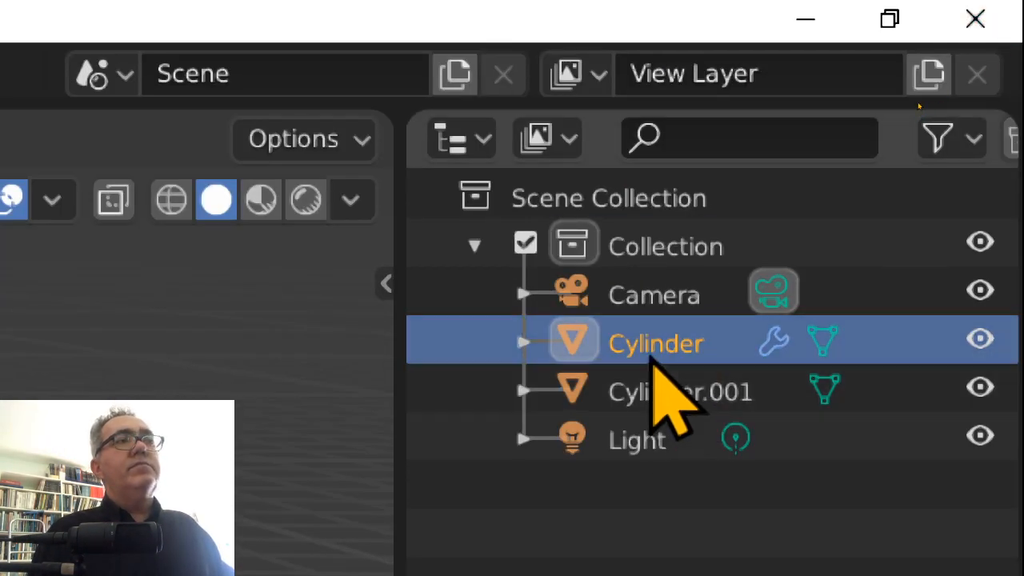
- Rename the smooth cup's object Copo
double_click(663, 345)
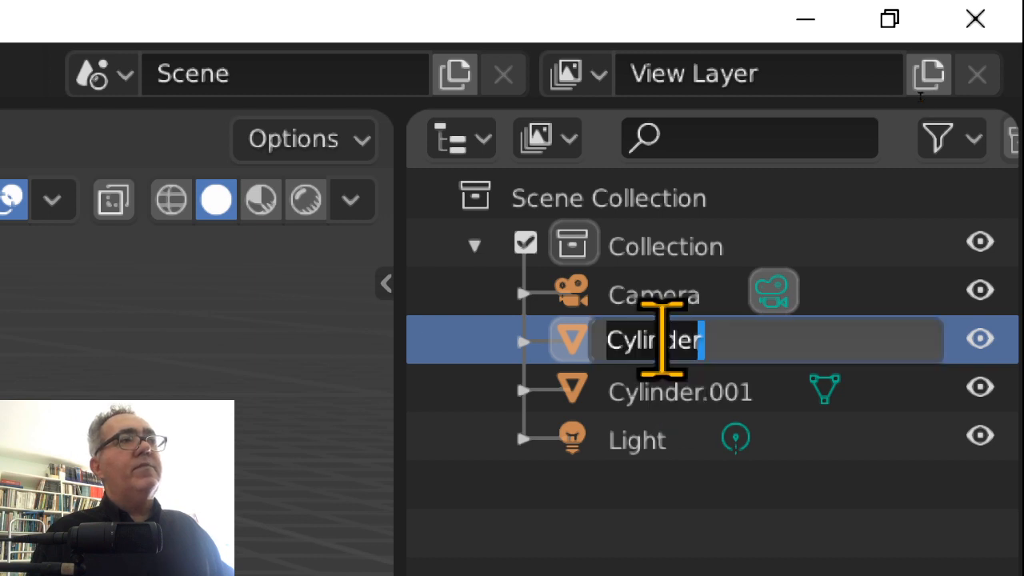
text(Copo)
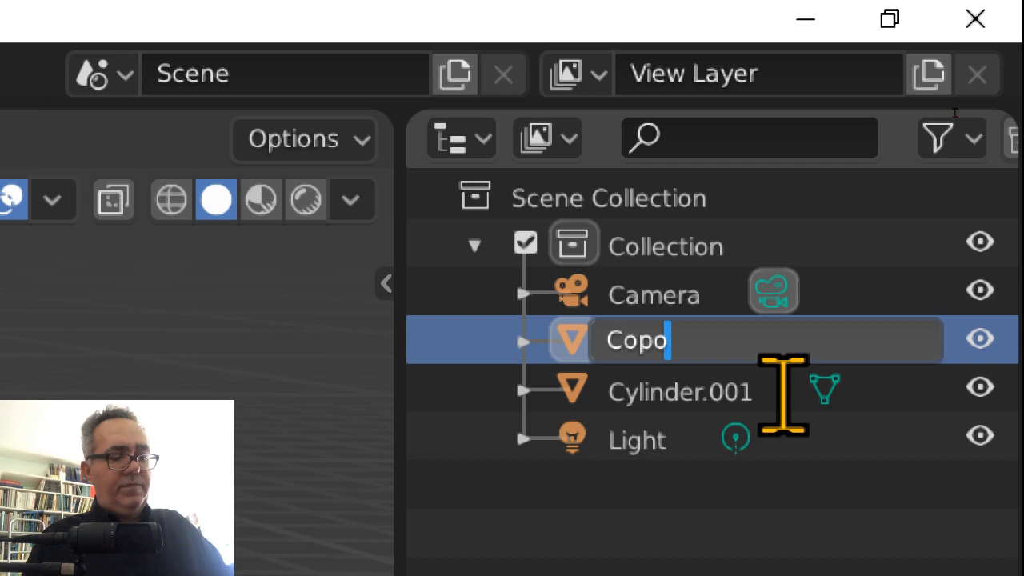
key(Return)
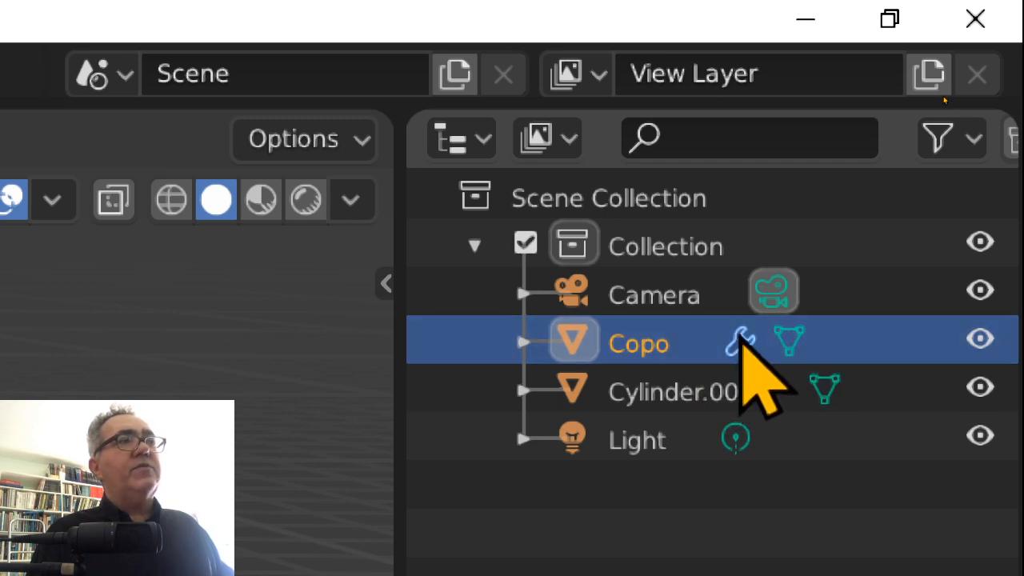
- Rename the faceted cup's object Copo LowRes
click(670, 396)
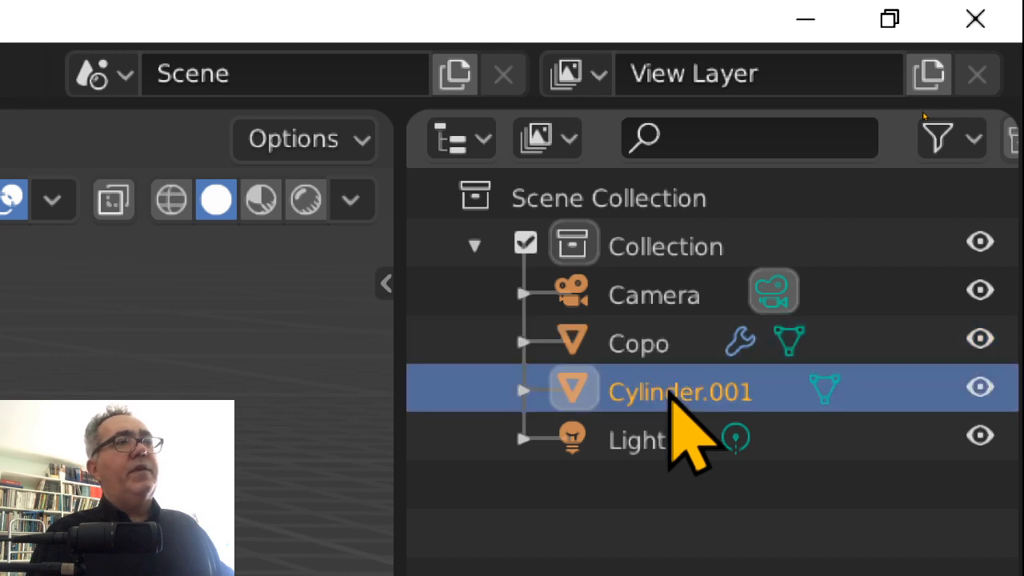
double_click(670, 394)
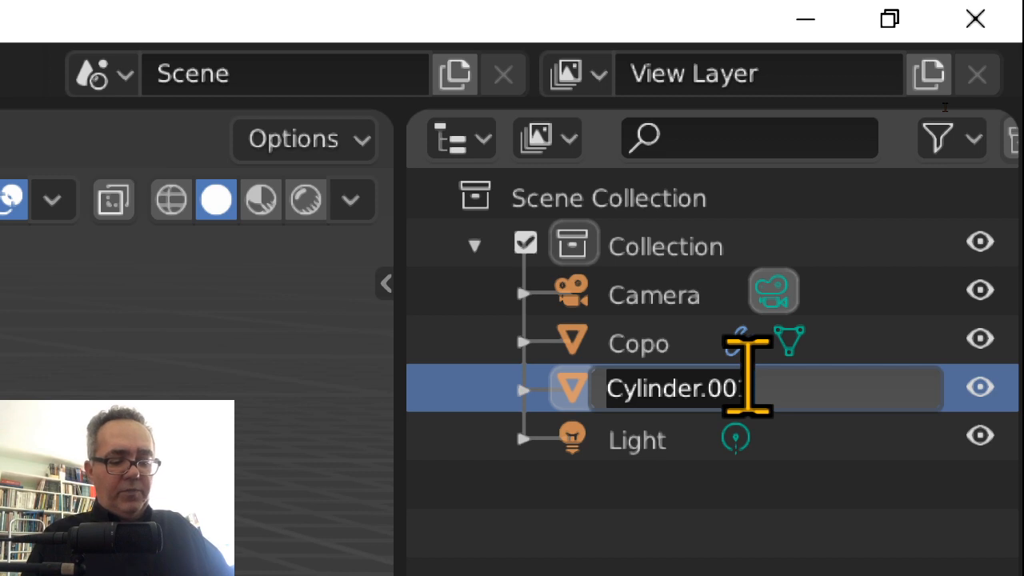
text(Copo )
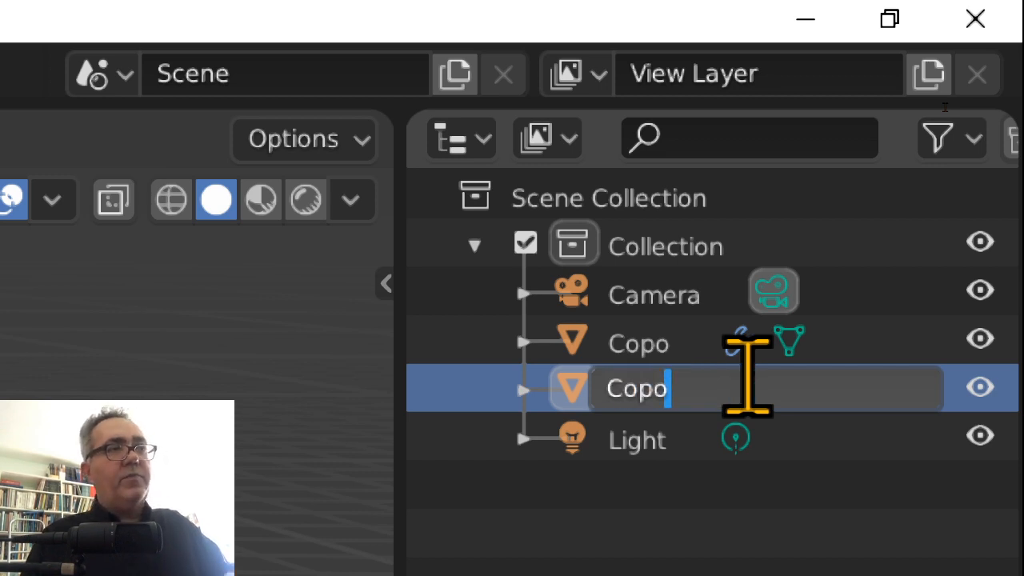
text(Low)
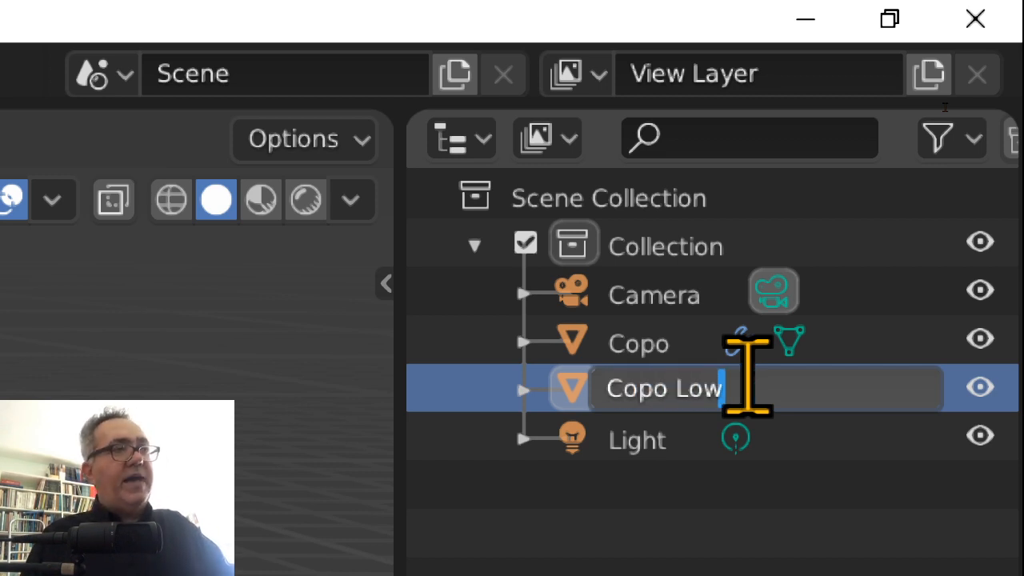
text(Res)
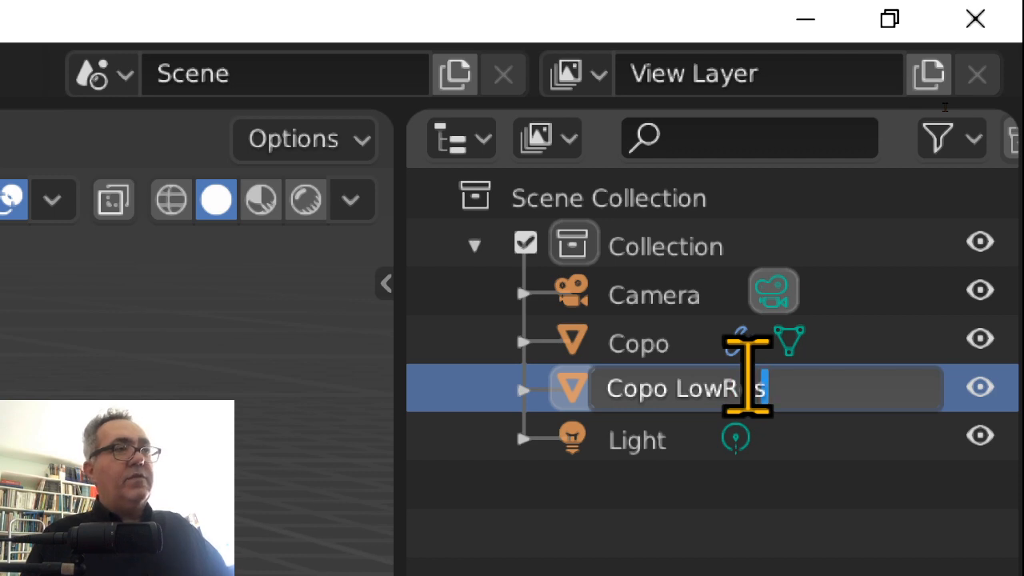
key(Return)
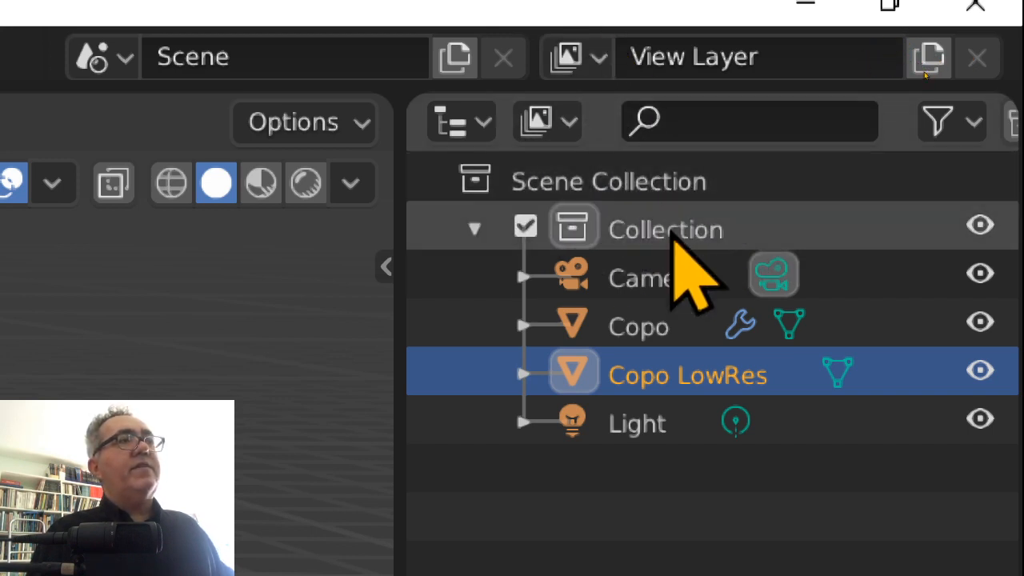
- Go through the camera and light objects in the scene list and make Copo the selected object
click(646, 287)
click(652, 423)
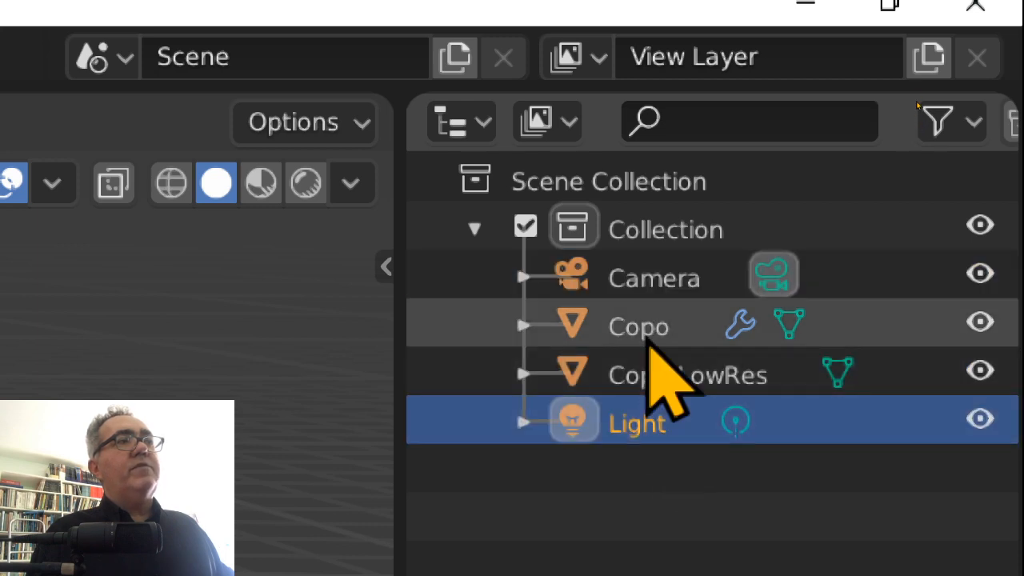
click(645, 329)
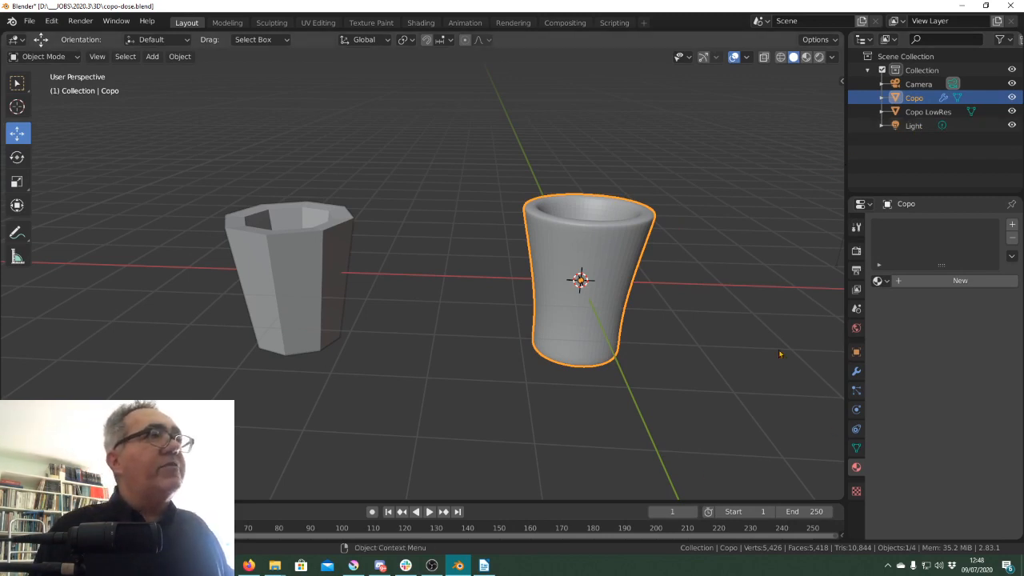
click(879, 266)
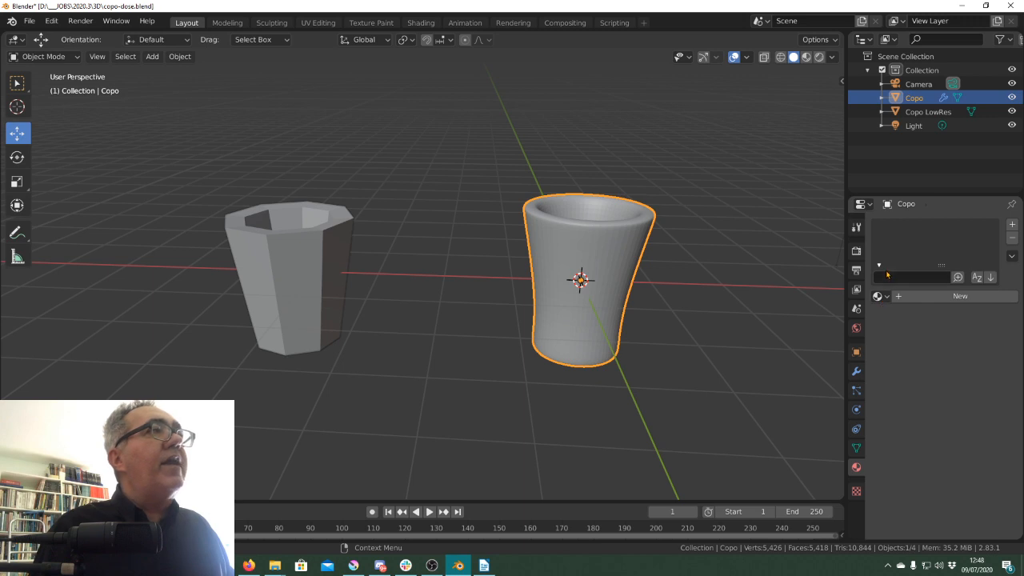
click(878, 267)
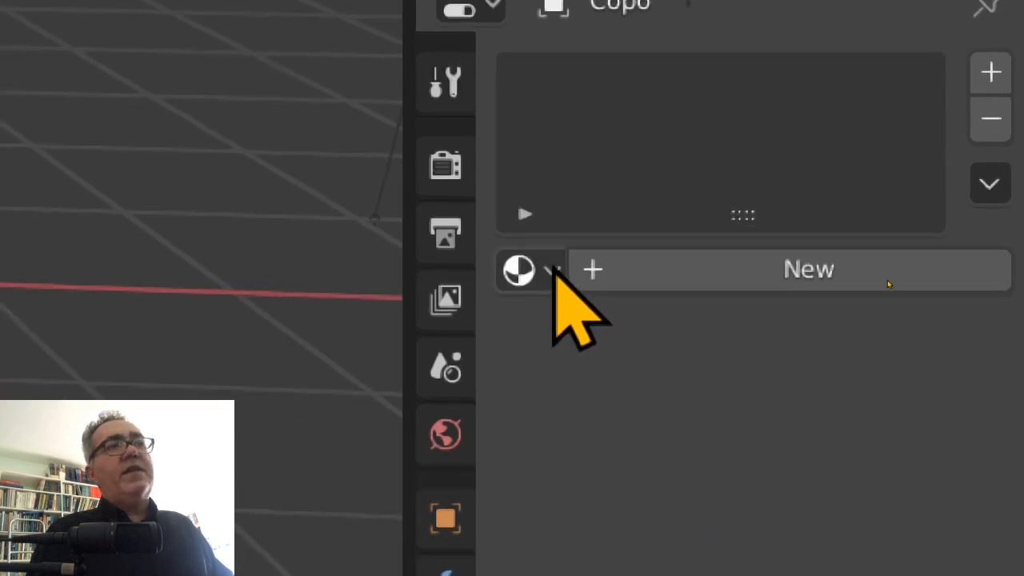
click(554, 264)
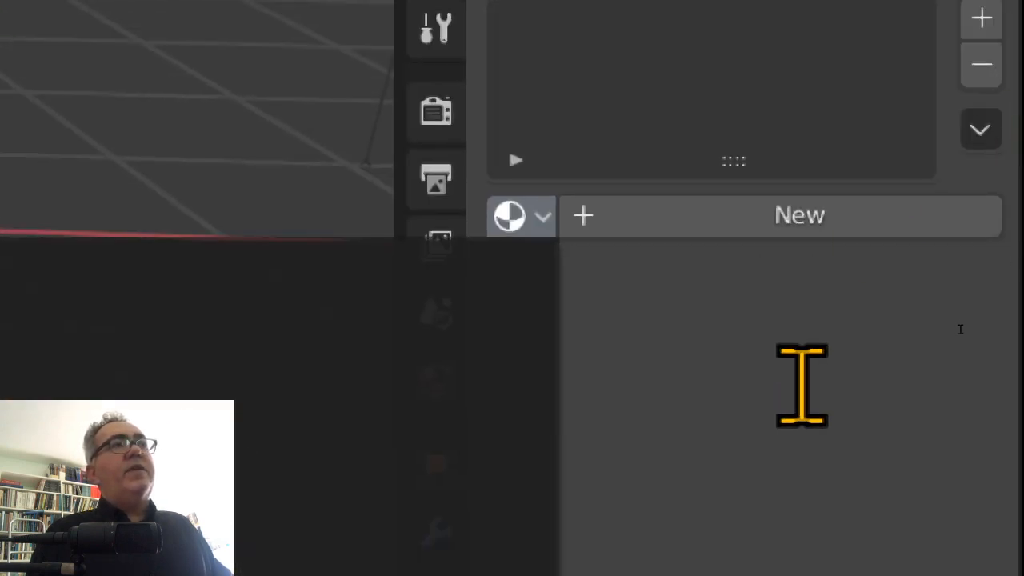
click(524, 218)
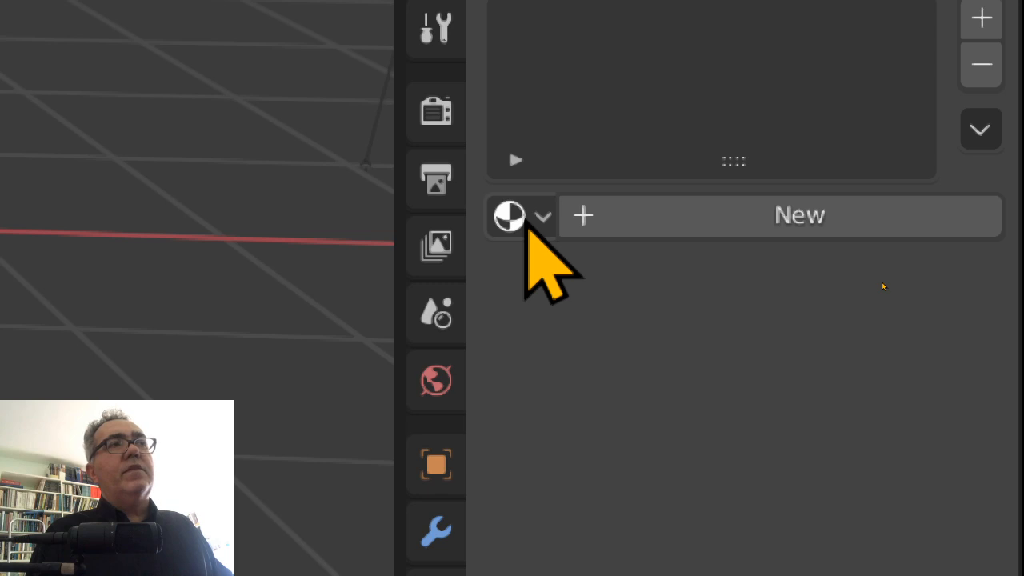
click(526, 218)
click(528, 220)
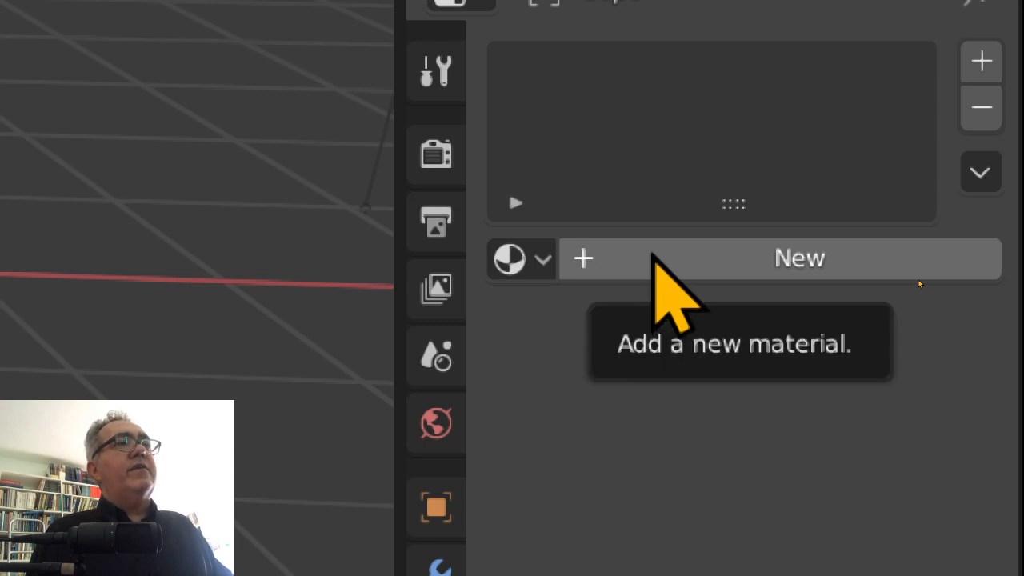
- Add a new material to the Copo cup and set its surface shader to Glass BSDF
click(661, 262)
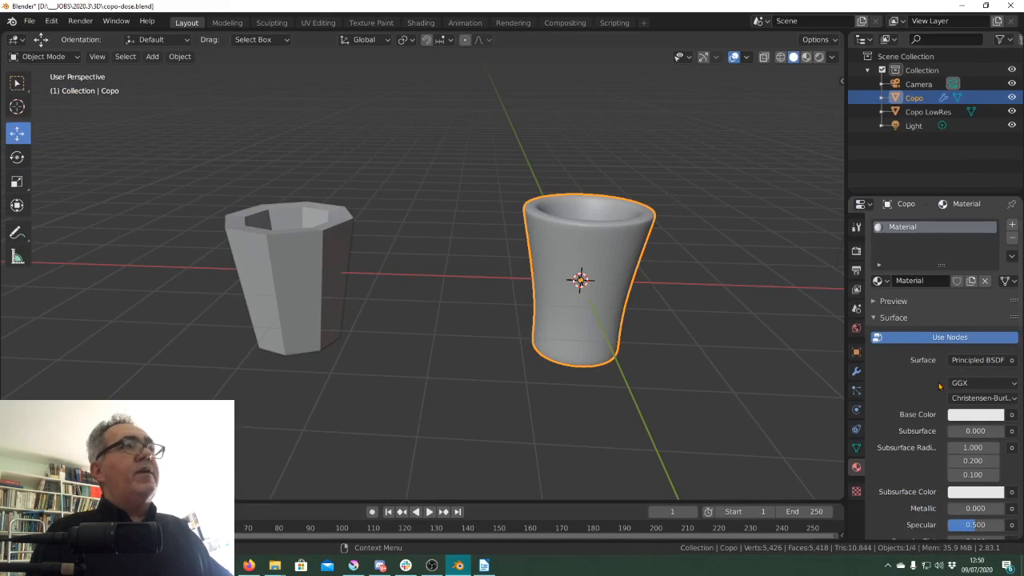
click(975, 361)
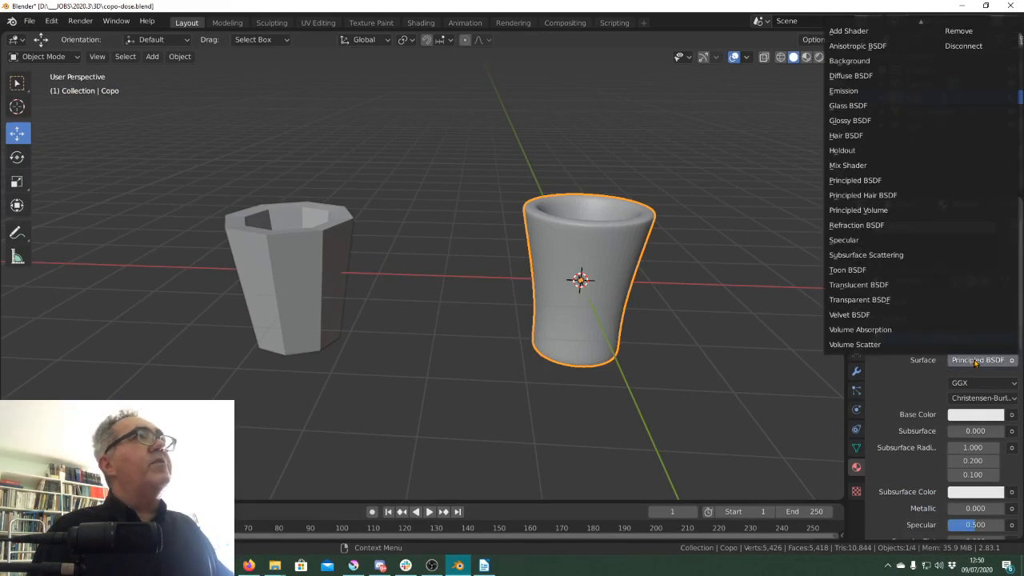
click(974, 363)
click(970, 361)
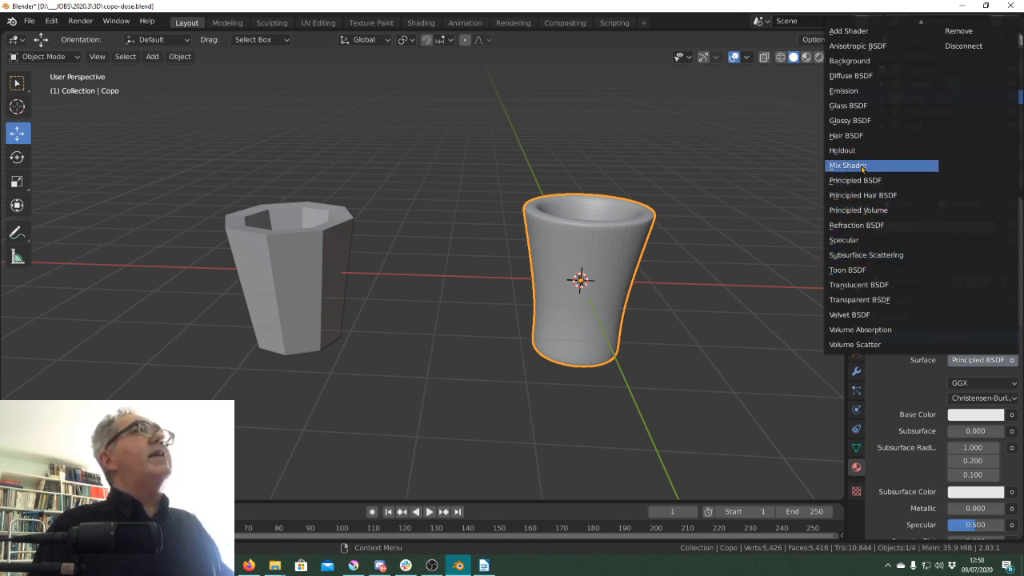
click(867, 107)
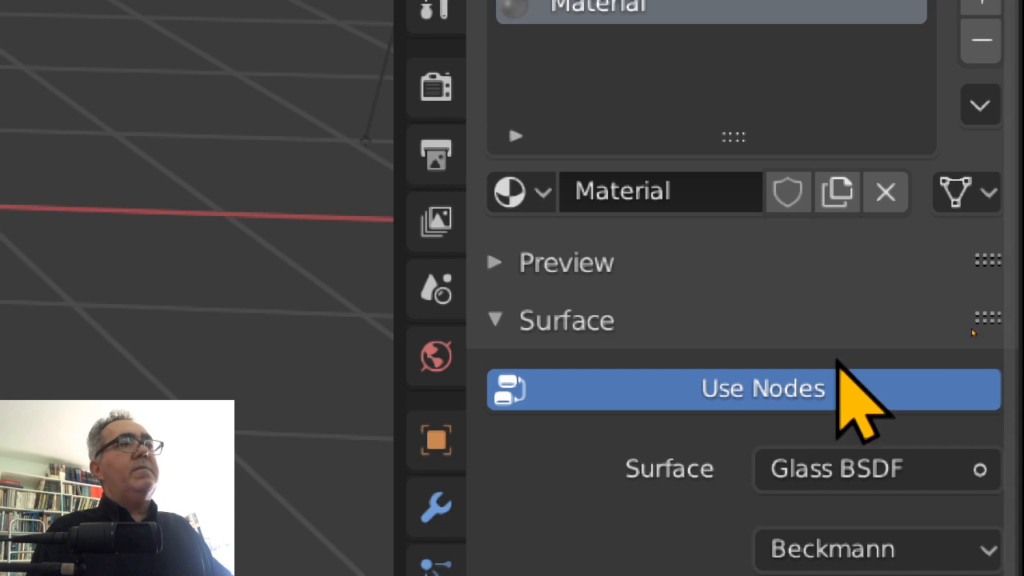
- Set the color of the cup's Glass BSDF material to a light cyan blue
scroll(853, 542, down, 2)
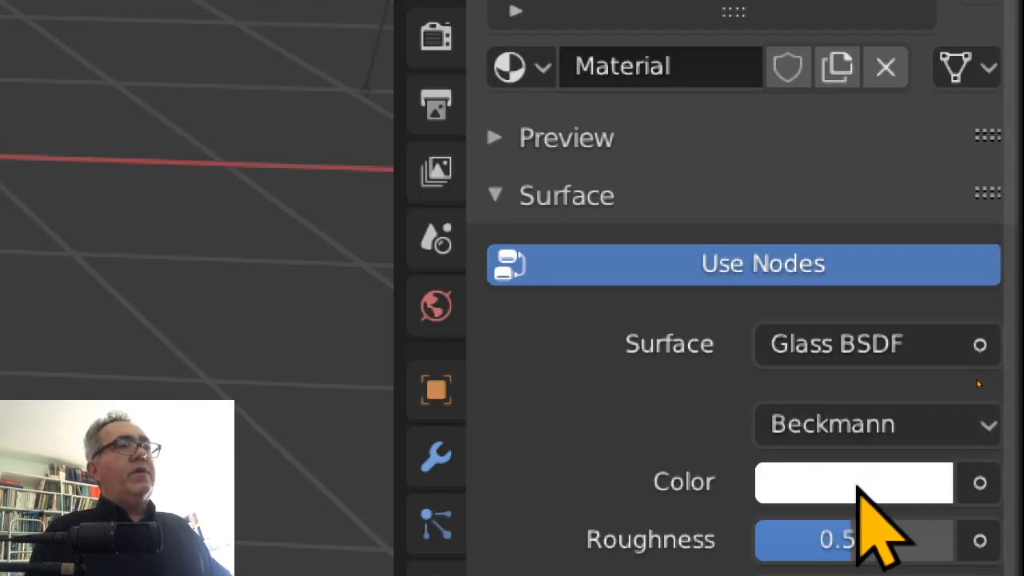
click(856, 486)
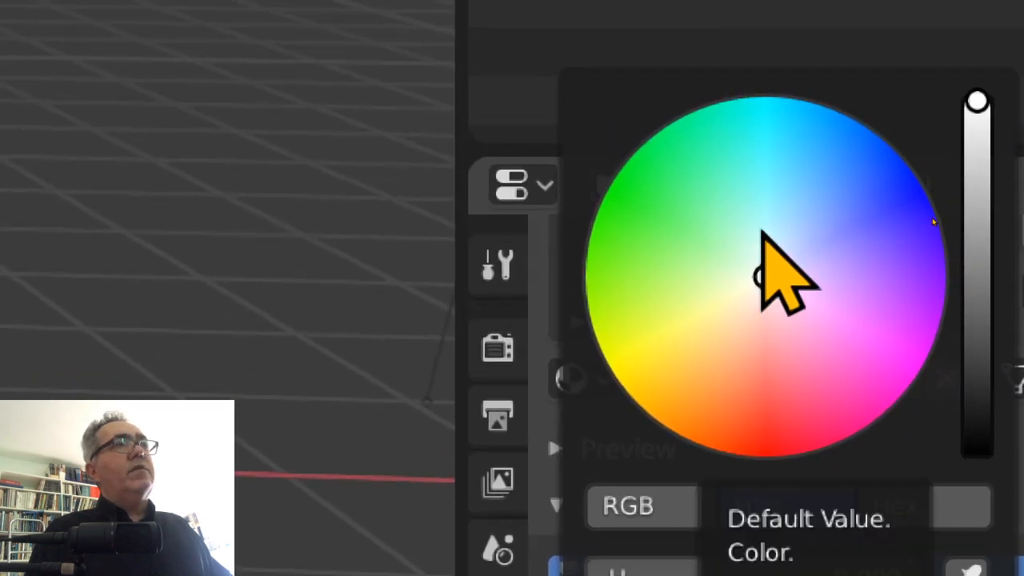
click(763, 231)
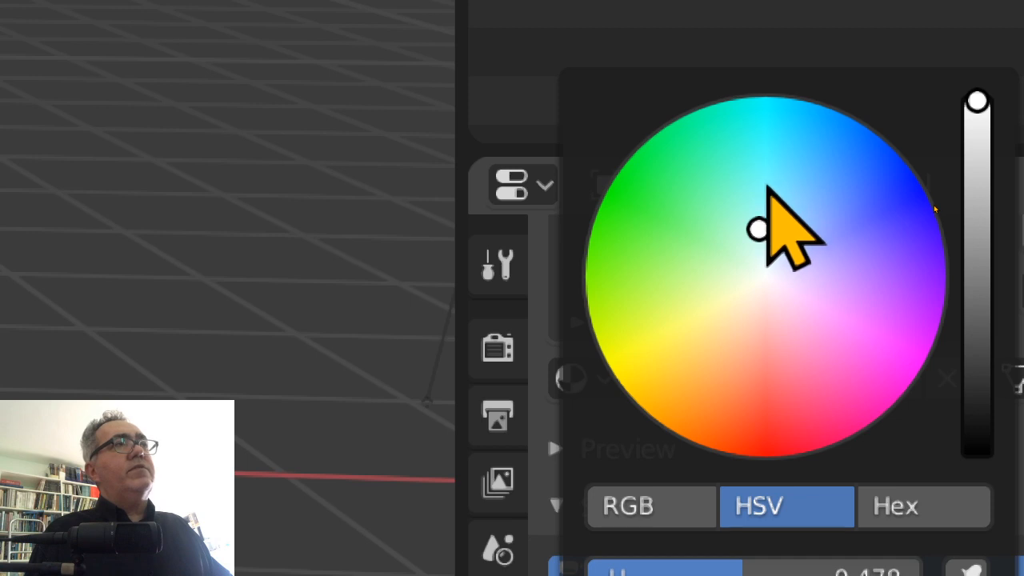
click(768, 186)
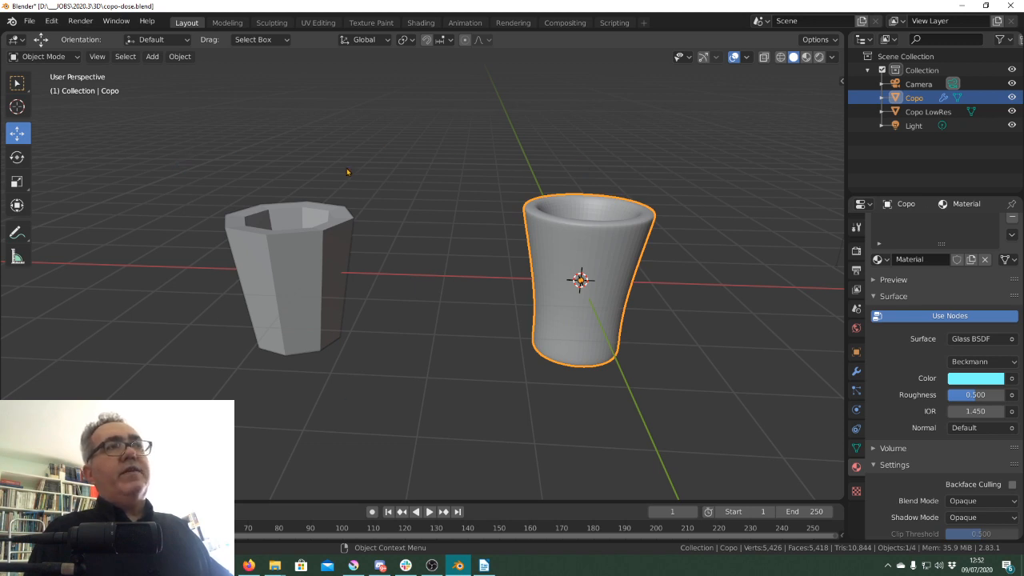
- Enable the Screencast Keys display for the 3D viewport and hide its sidebar again
click(838, 80)
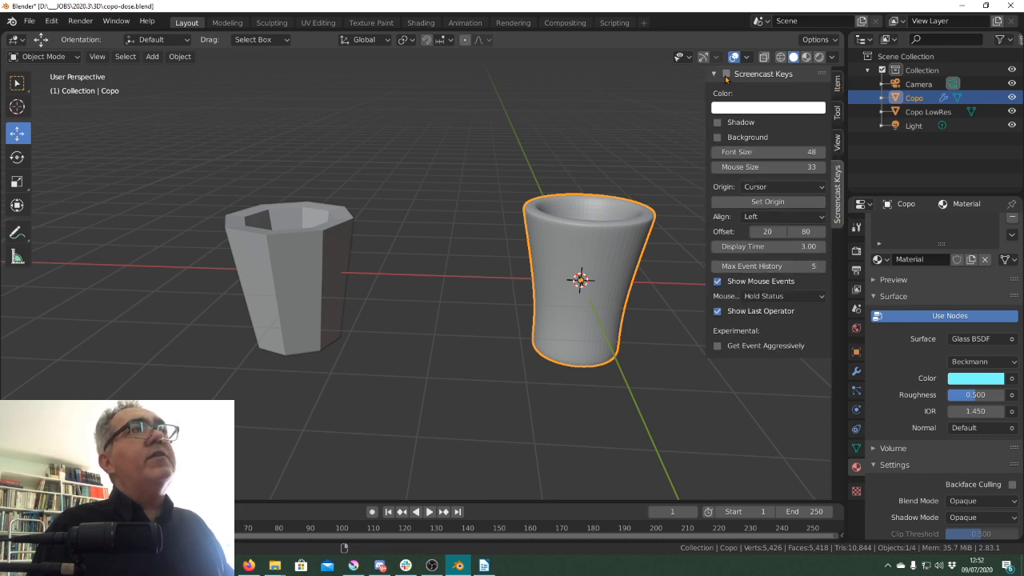
click(726, 74)
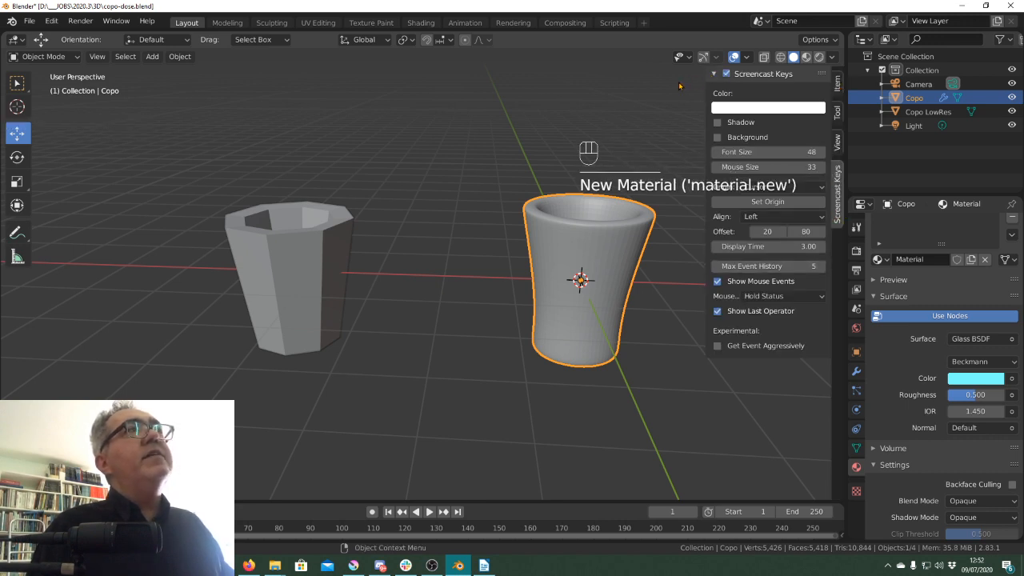
key(n)
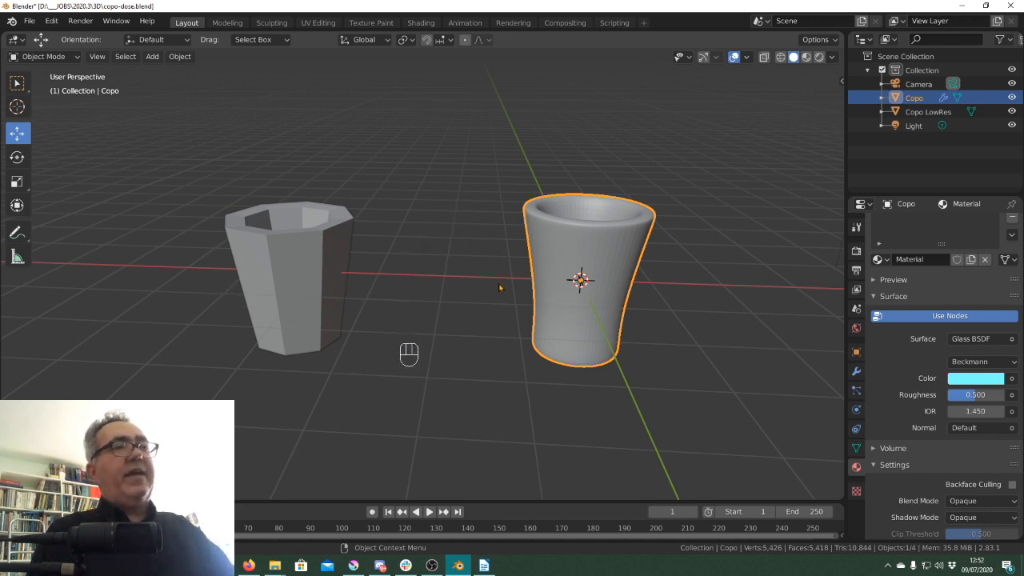
- Render the current frame to check the cup's glass material
key(F12)
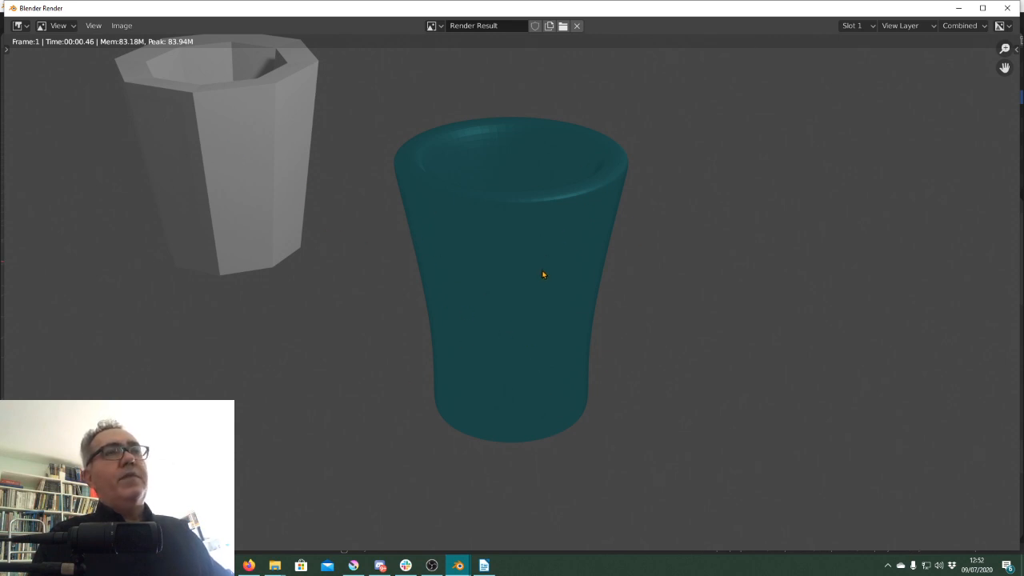
- Close the render result, render the current frame again and return to the 3D viewport
key(Escape)
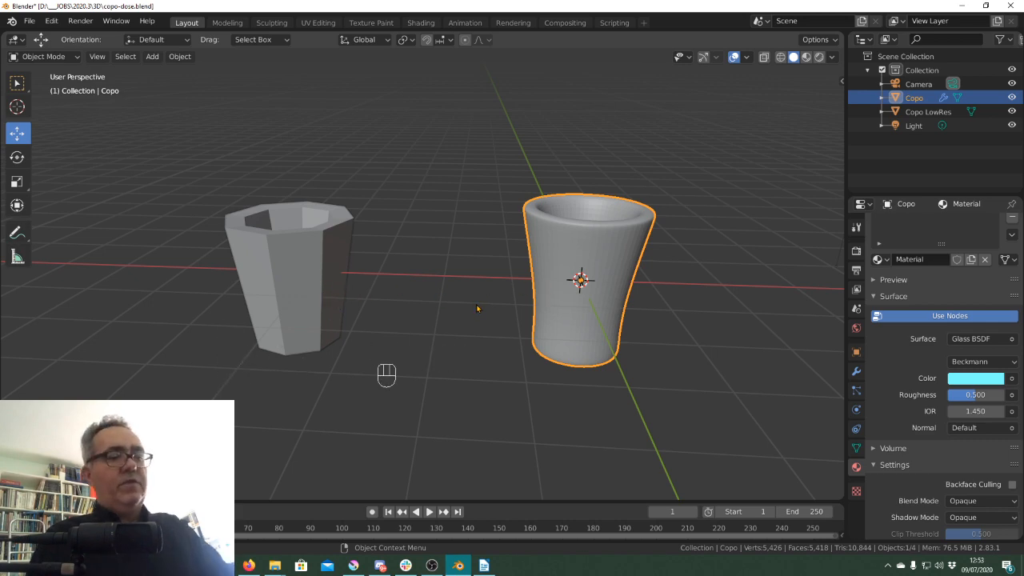
key(F12)
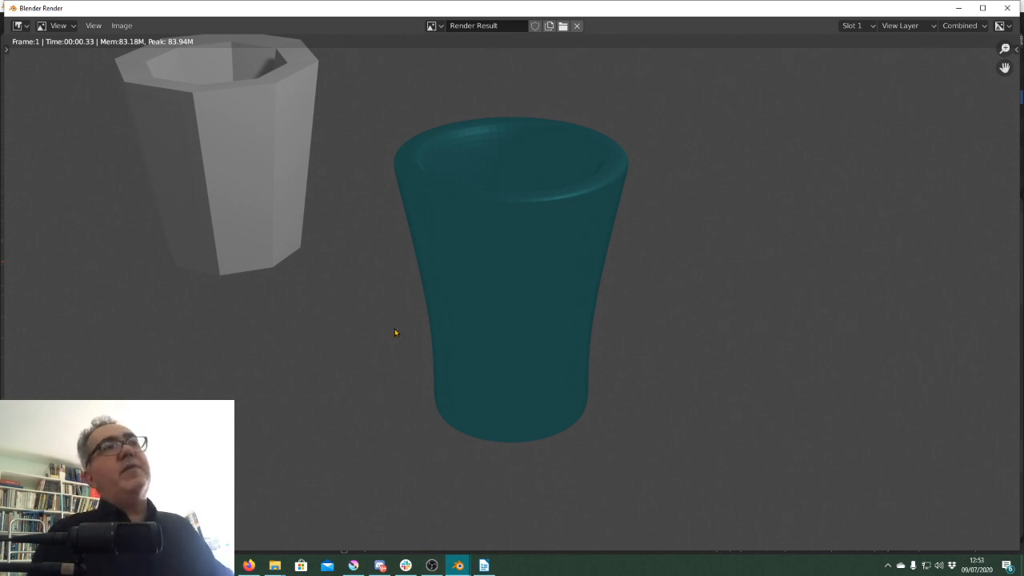
key(Escape)
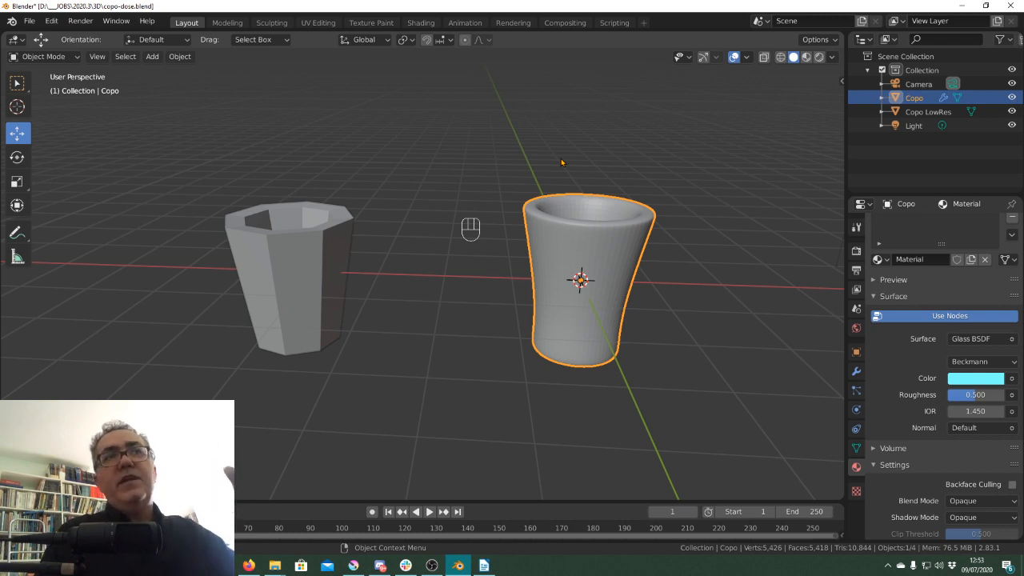
- Select the scene camera and examine its placement relative to the two cups and the light
scroll(562, 162, down, 6)
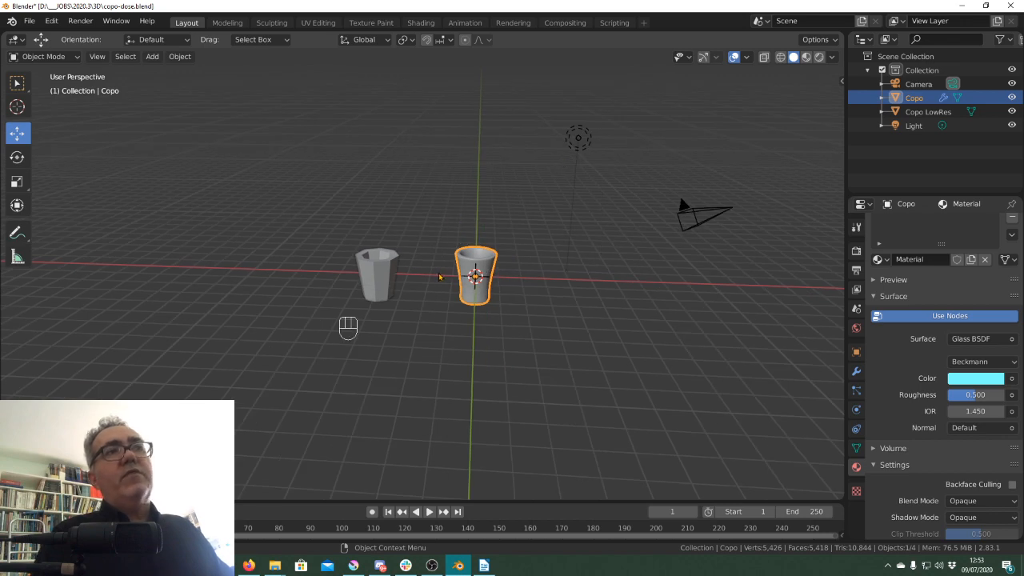
scroll(473, 233, up, 1)
scroll(473, 233, down, 1)
scroll(474, 235, up, 5)
scroll(473, 235, down, 5)
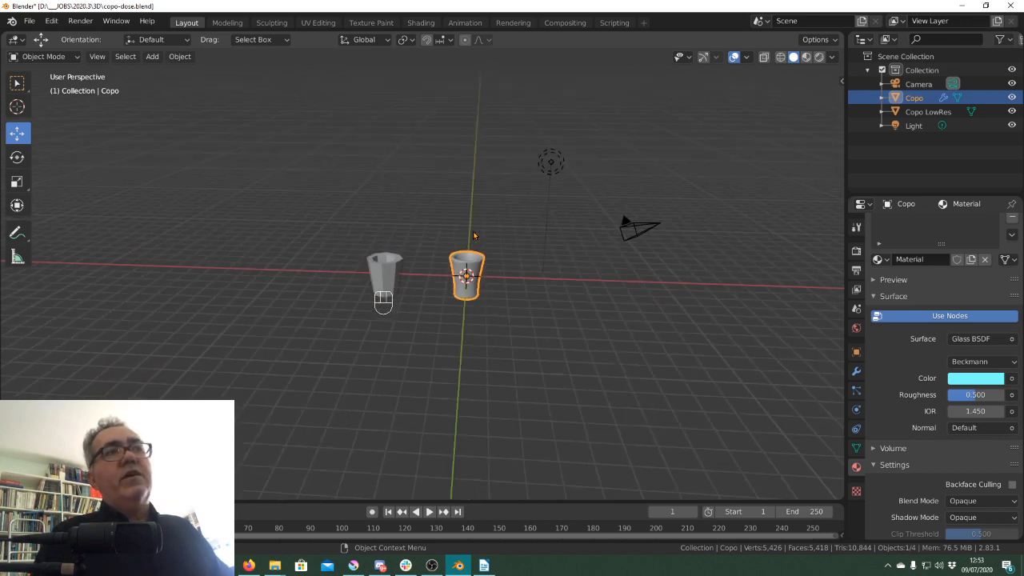
scroll(473, 234, up, 5)
scroll(473, 235, down, 5)
scroll(473, 234, up, 4)
scroll(473, 235, down, 5)
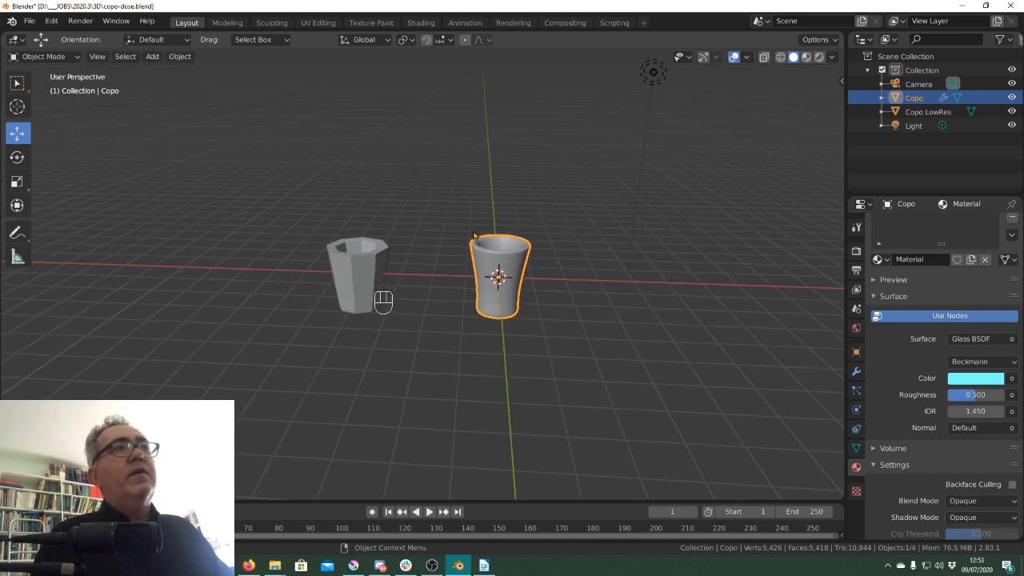
click(693, 222)
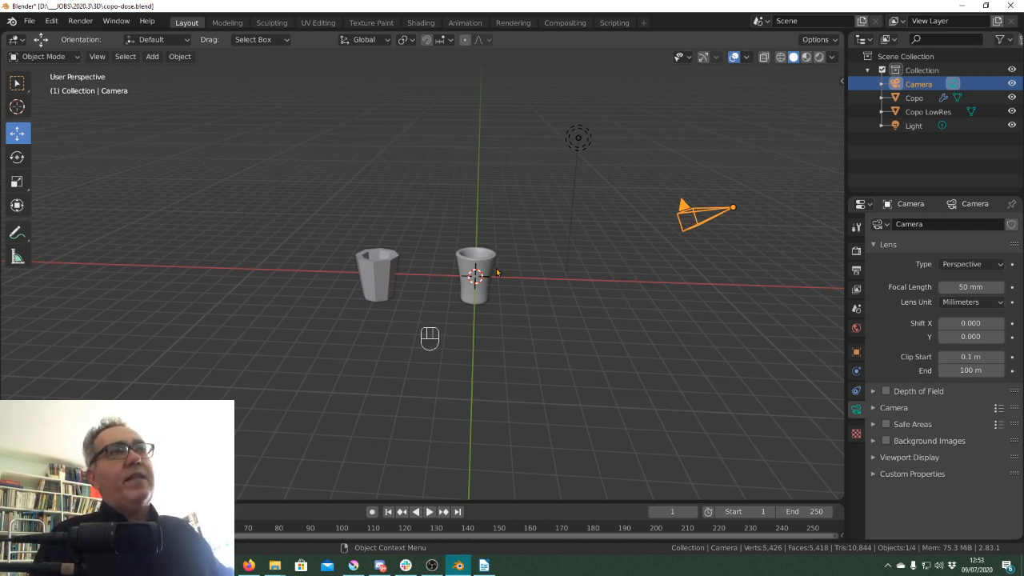
middle_drag(575, 240, 581, 323)
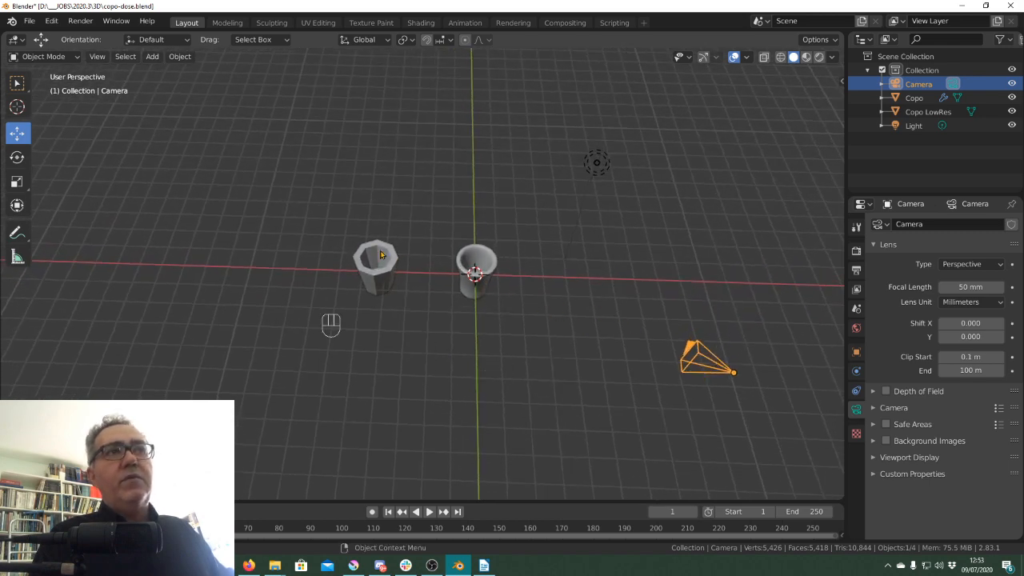
middle_drag(546, 291, 528, 185)
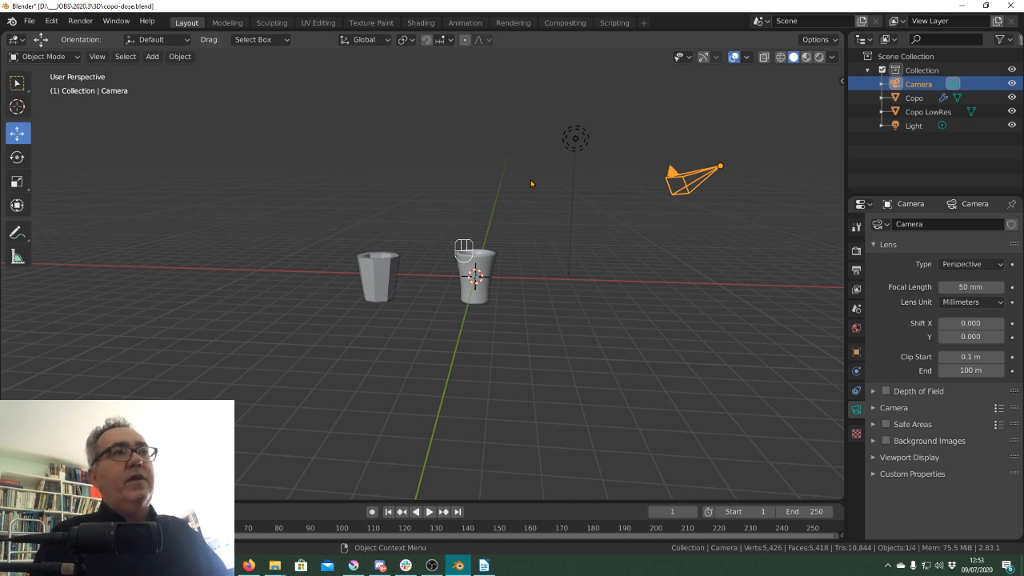
- Check the camera and cup positions in the front, right and top orthographic views, ending in front view
key(KP_1)
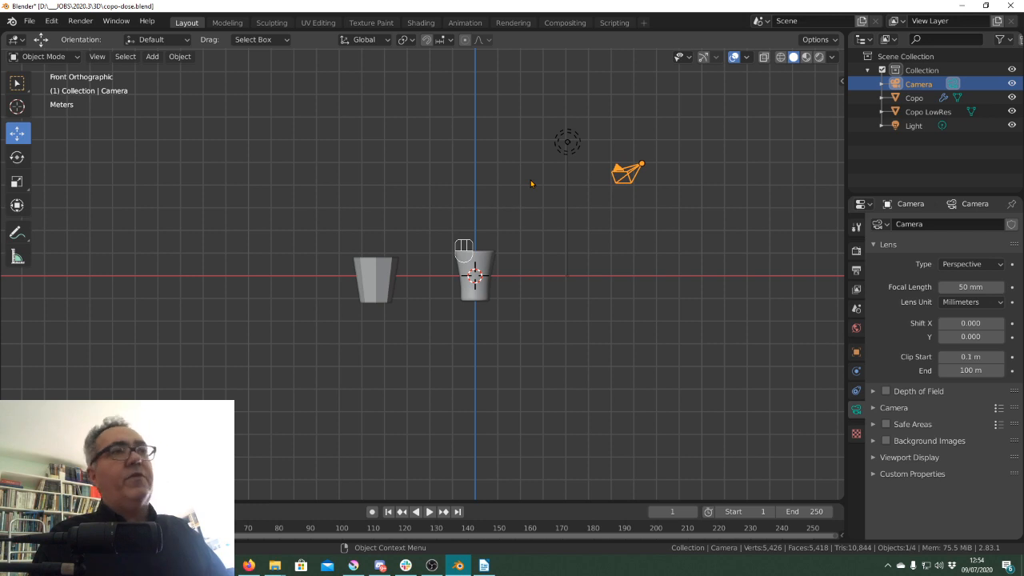
key(KP_3)
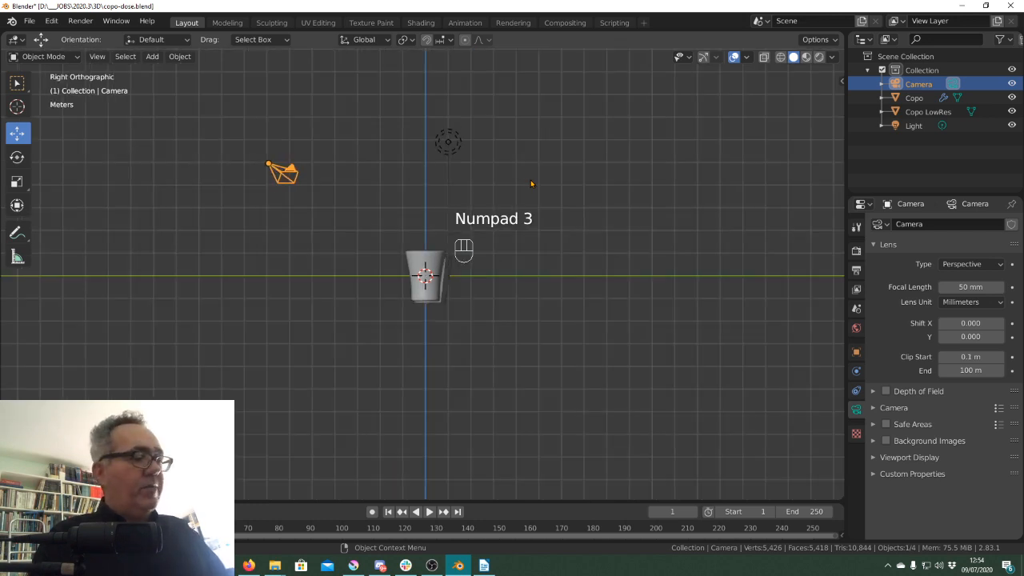
key(KP_7)
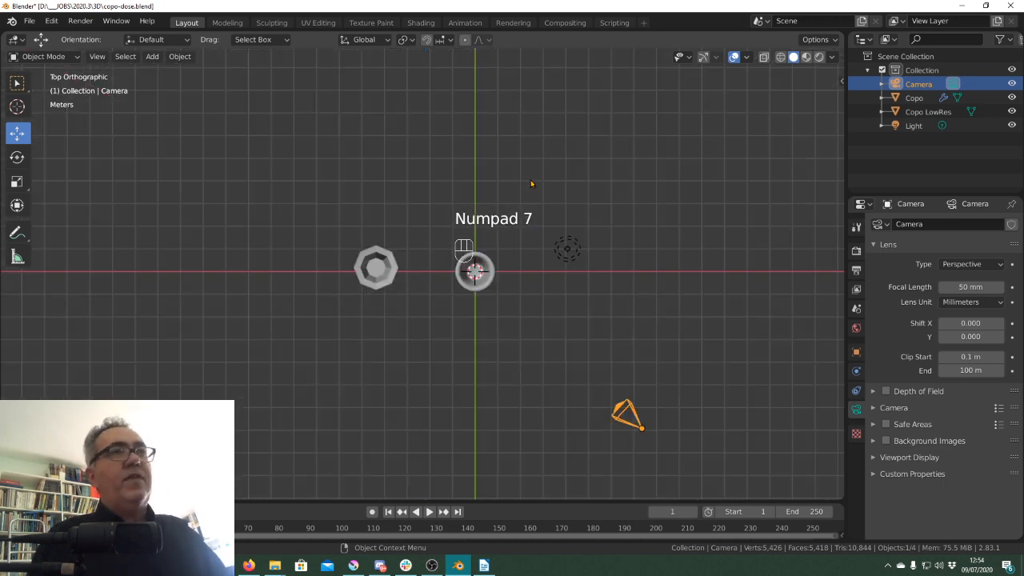
key(KP_1)
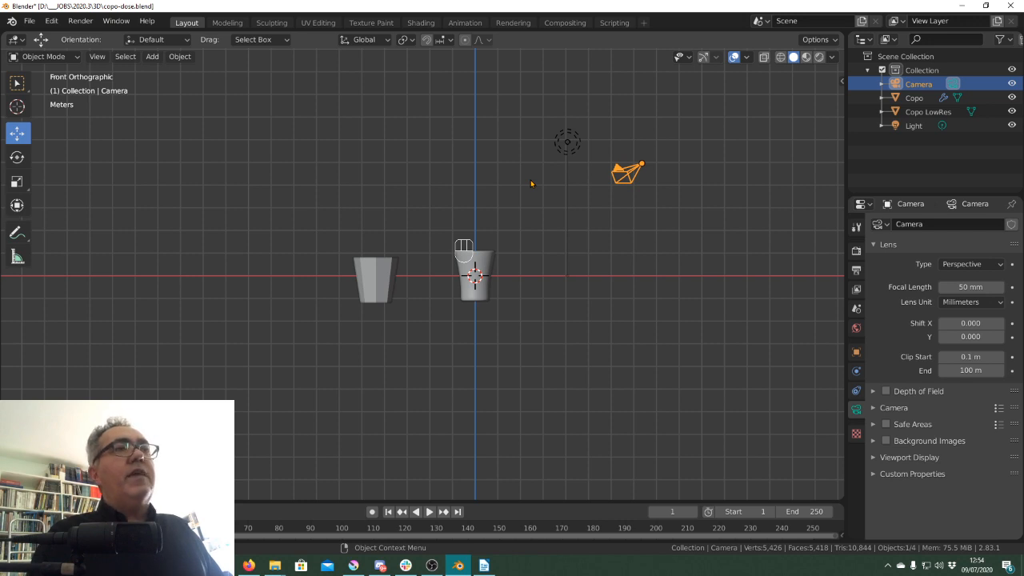
- Look through the scene camera and render the frame to compare it with the camera's framing
key(KP_0)
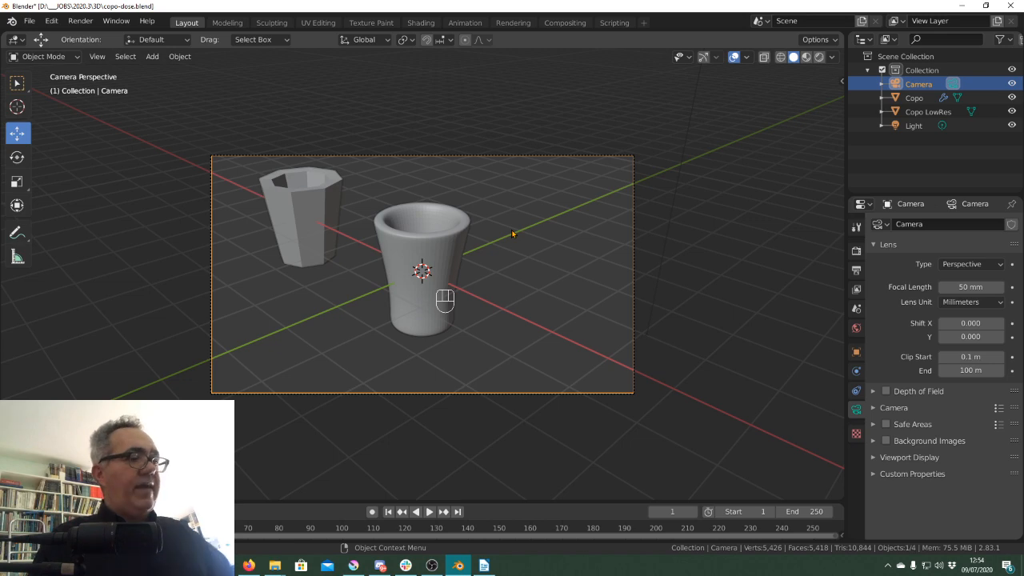
key(F12)
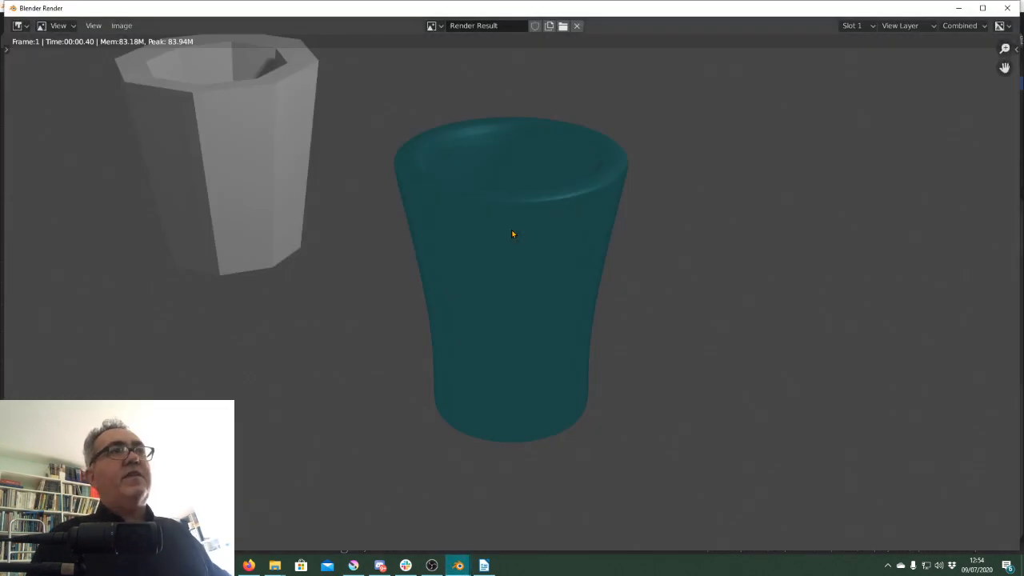
key(Escape)
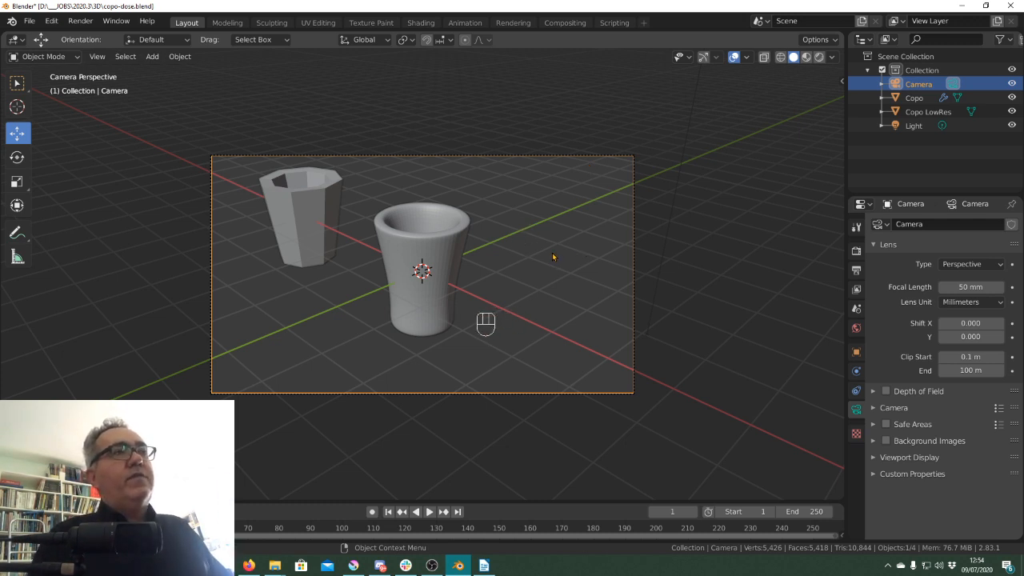
- Compare the scene seen through the camera with free perspective views showing the camera beside the cups
middle_drag(549, 254, 547, 250)
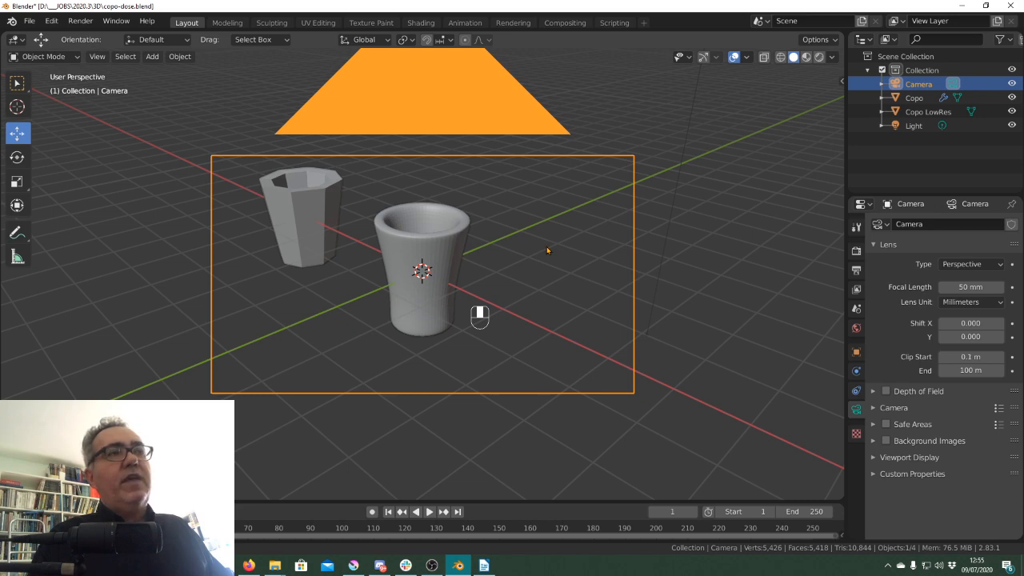
middle_drag(546, 251, 569, 254)
scroll(564, 257, down, 5)
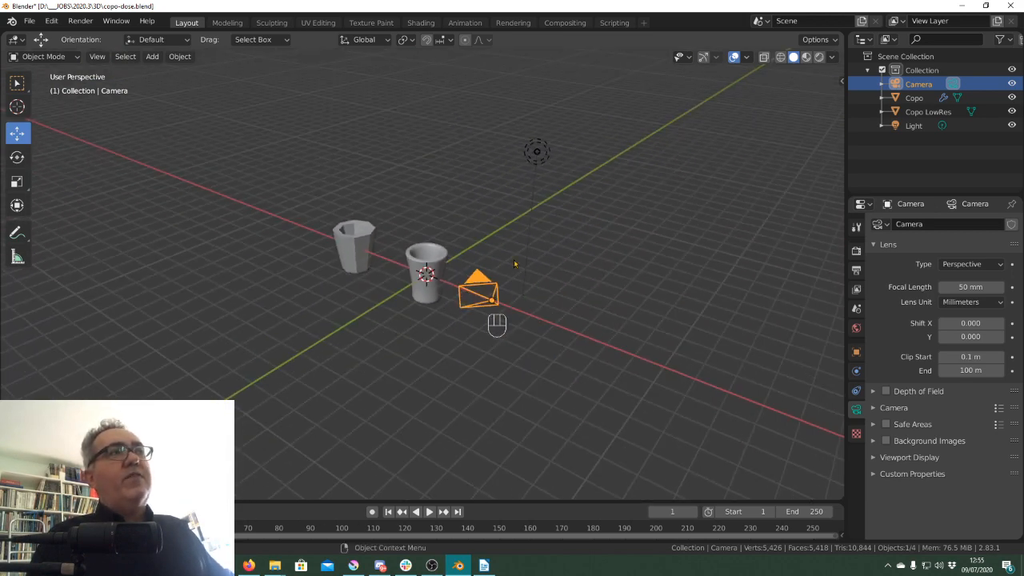
key(KP_0)
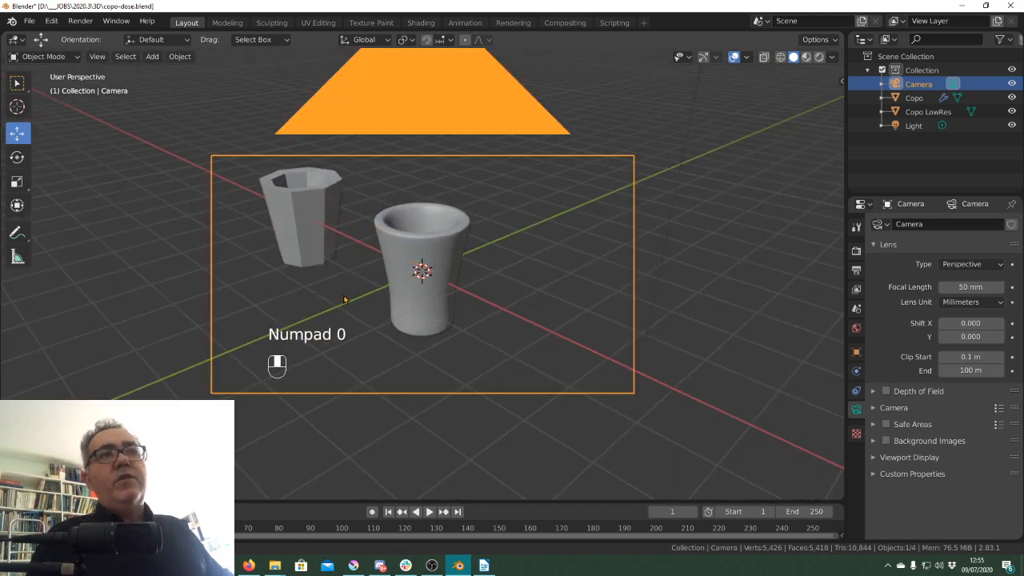
mouse_move(344, 300)
middle_down()
mouse_move(481, 321)
mouse_move(590, 293)
mouse_move(681, 227)
mouse_move(638, 208)
mouse_move(661, 217)
mouse_move(355, 301)
middle_up()
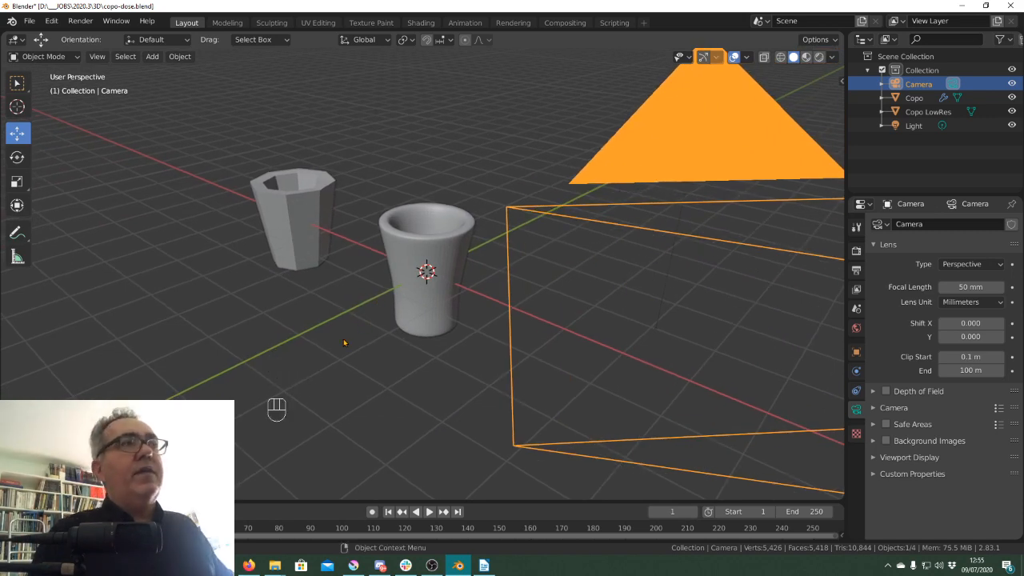
- Select the smooth cup, switch to the camera view and show the viewport sidebar
click(406, 272)
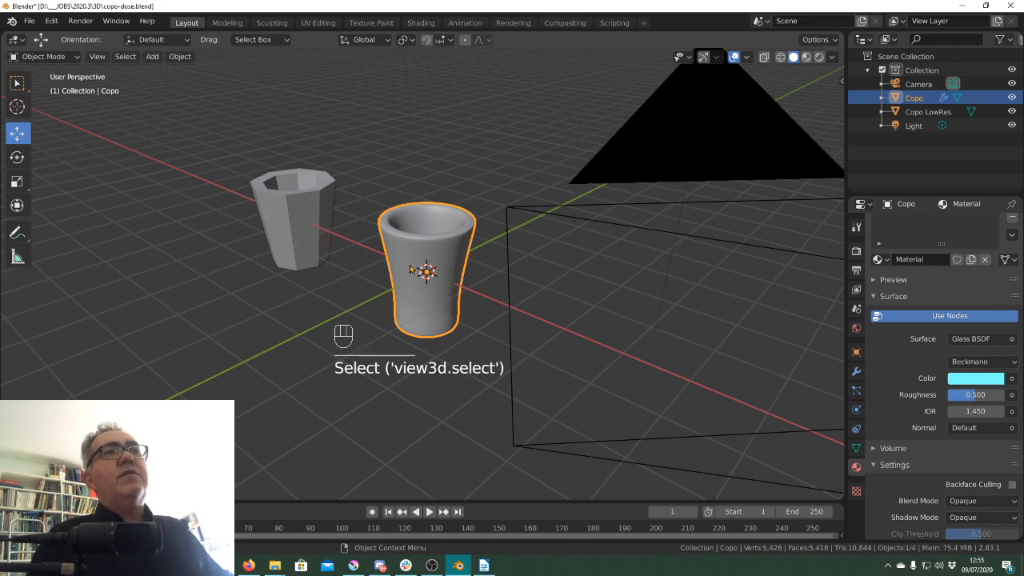
key(KP_0)
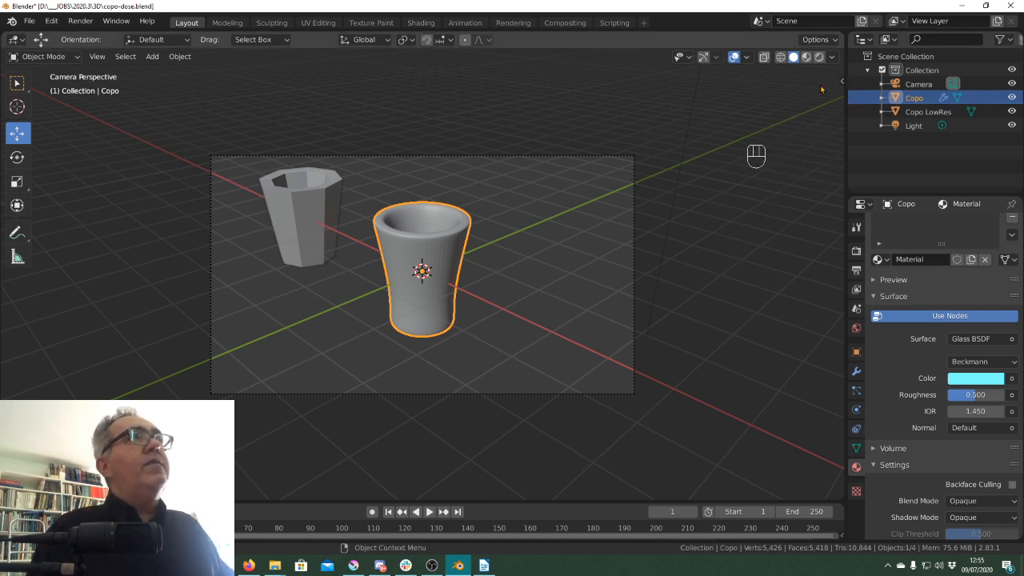
click(837, 80)
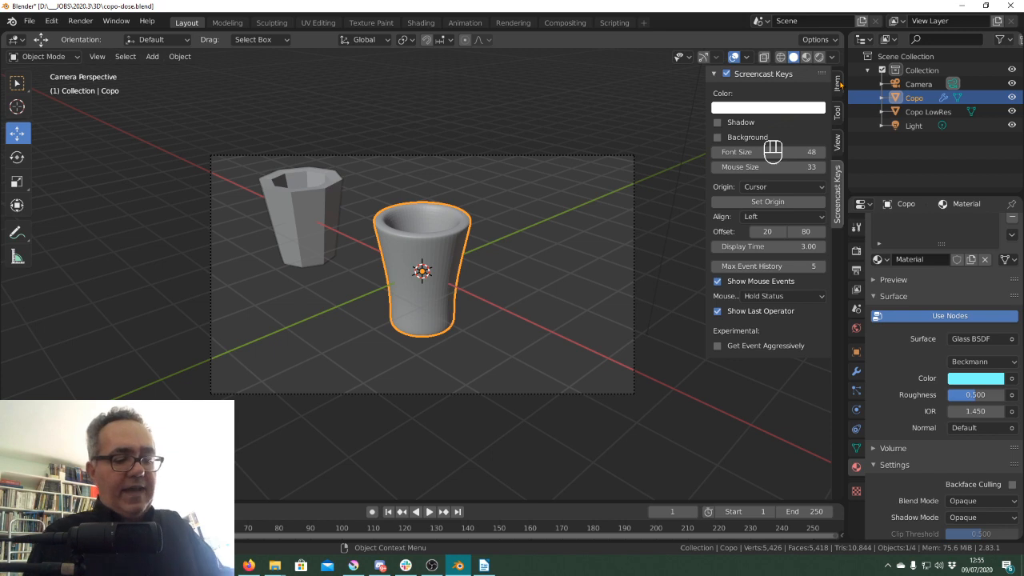
key(n)
key(n)
key(n)
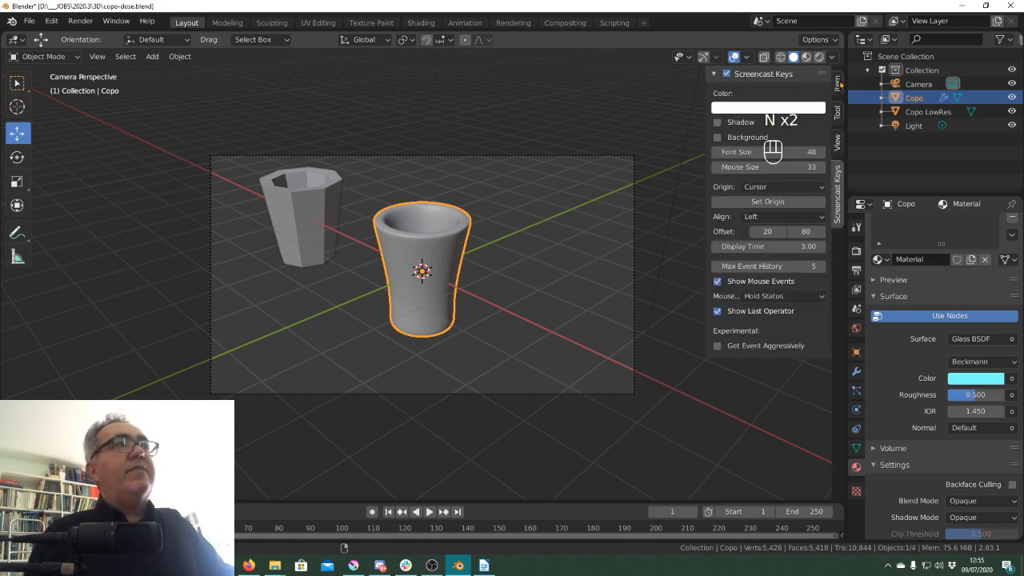
key(n)
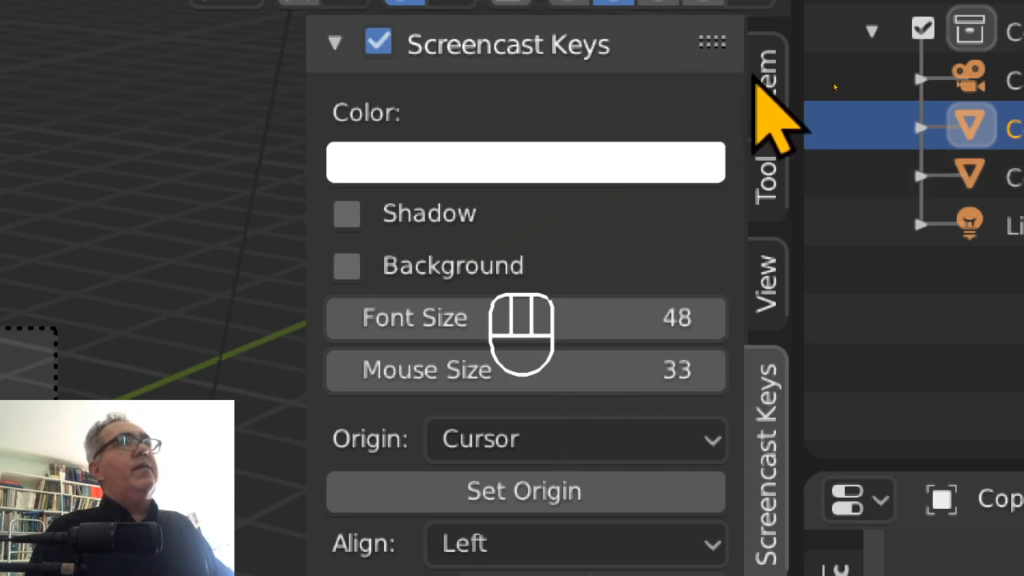
- Enable Lock Camera to View in the viewport's view lock settings
click(776, 78)
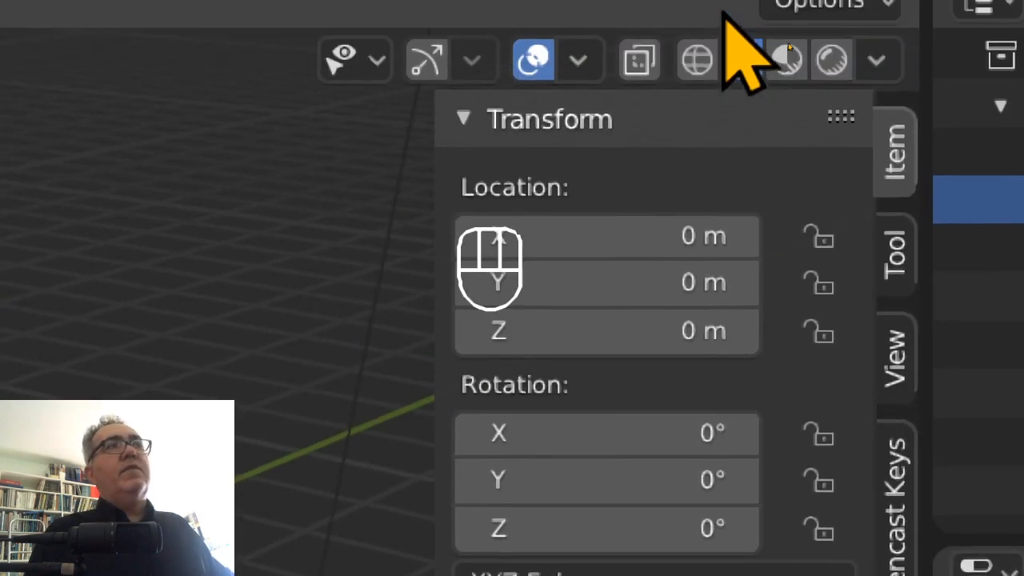
click(894, 254)
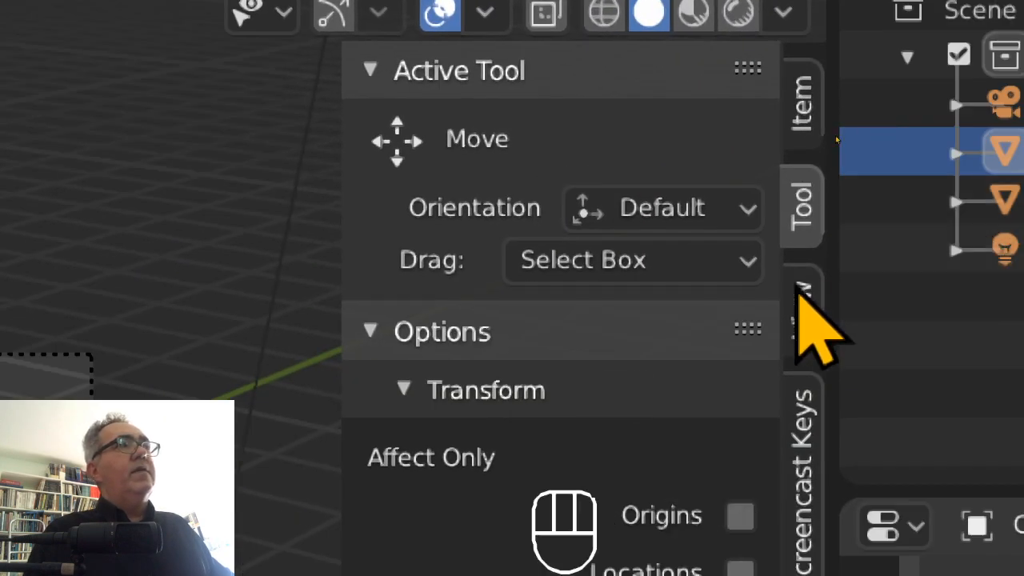
click(801, 300)
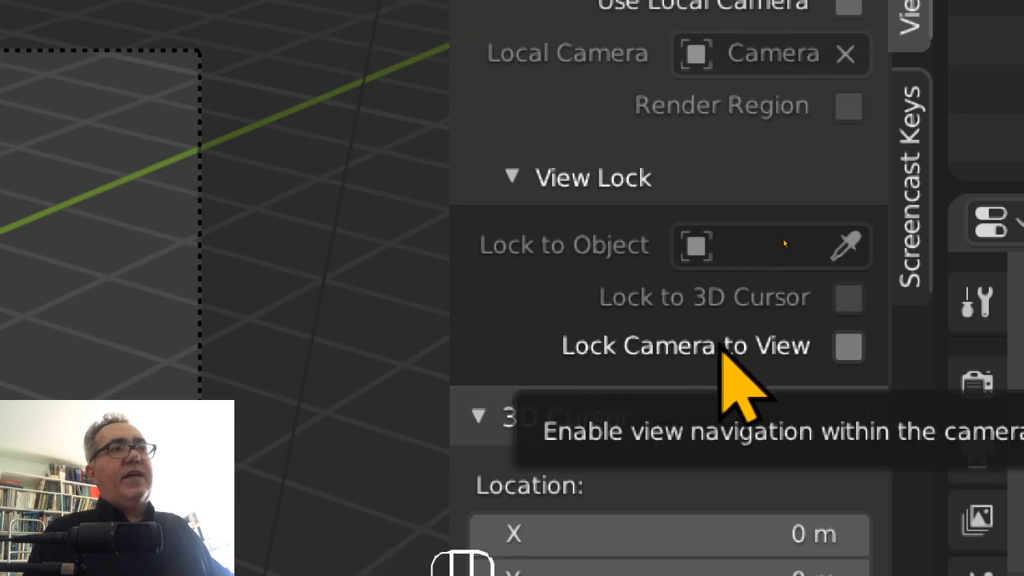
click(853, 345)
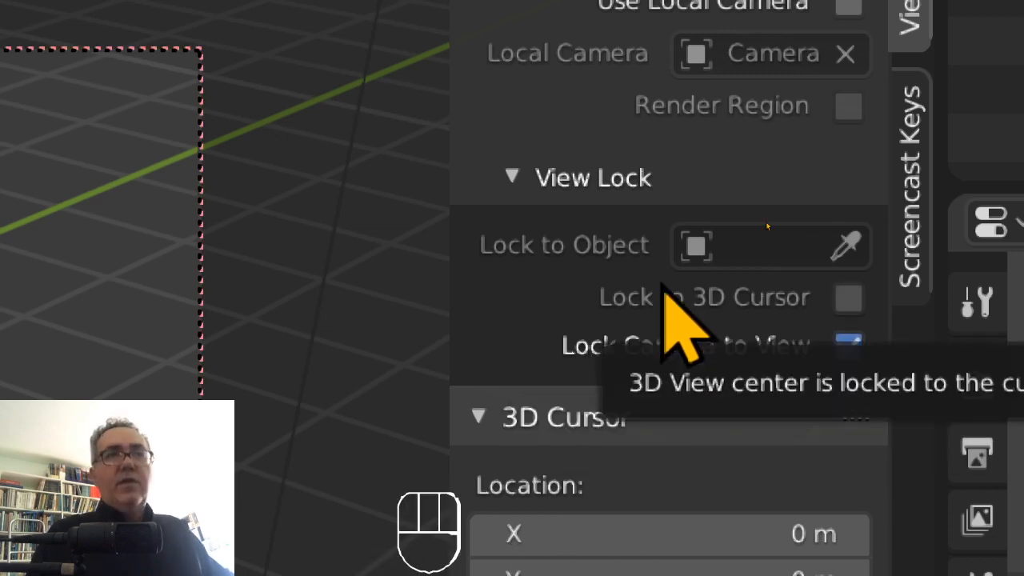
key(super+Escape)
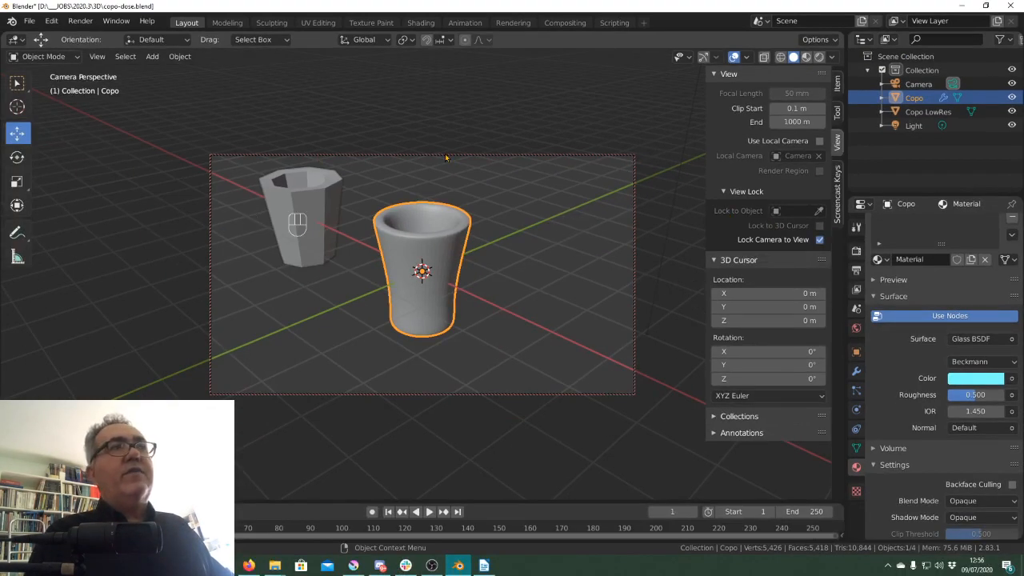
click(819, 240)
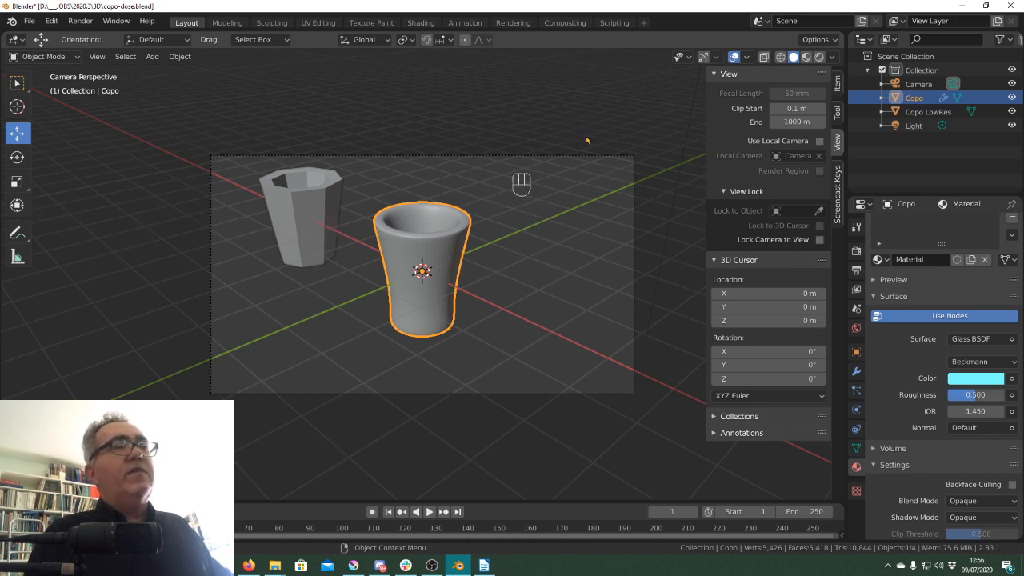
click(819, 240)
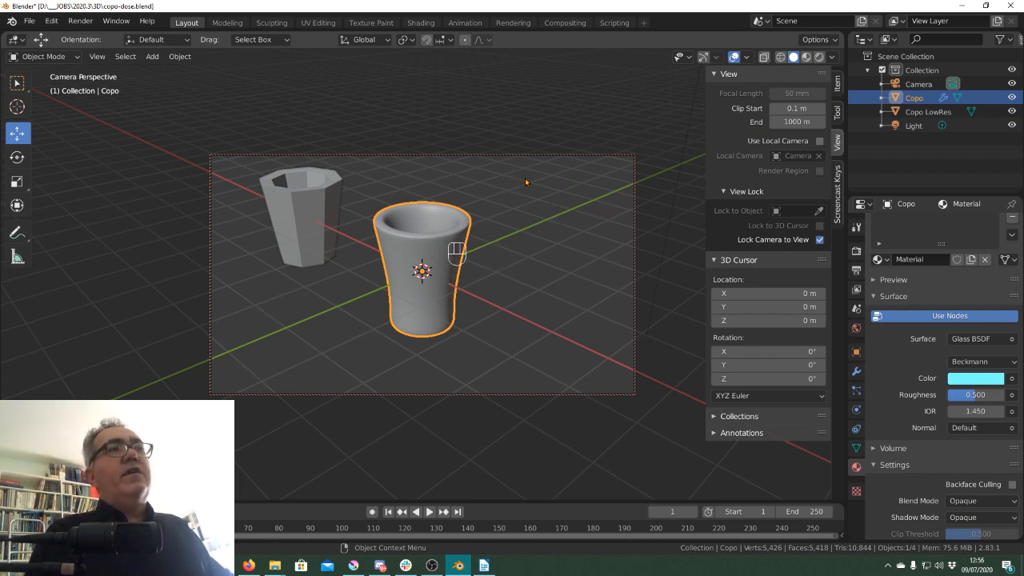
- Move the locked camera to a low angle that frames both cups side by side, and render the frame
click(565, 210)
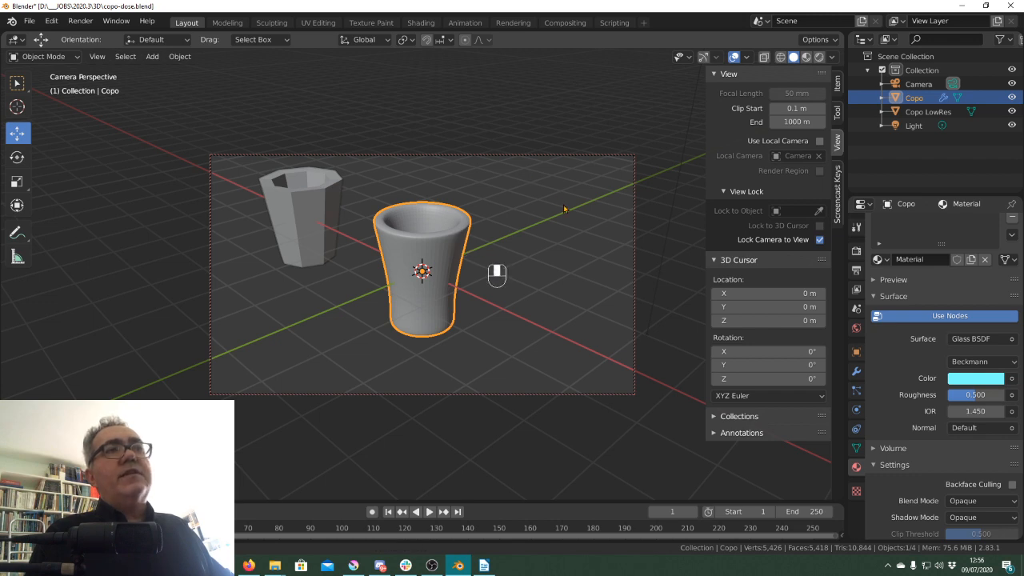
middle_drag(564, 210, 541, 230)
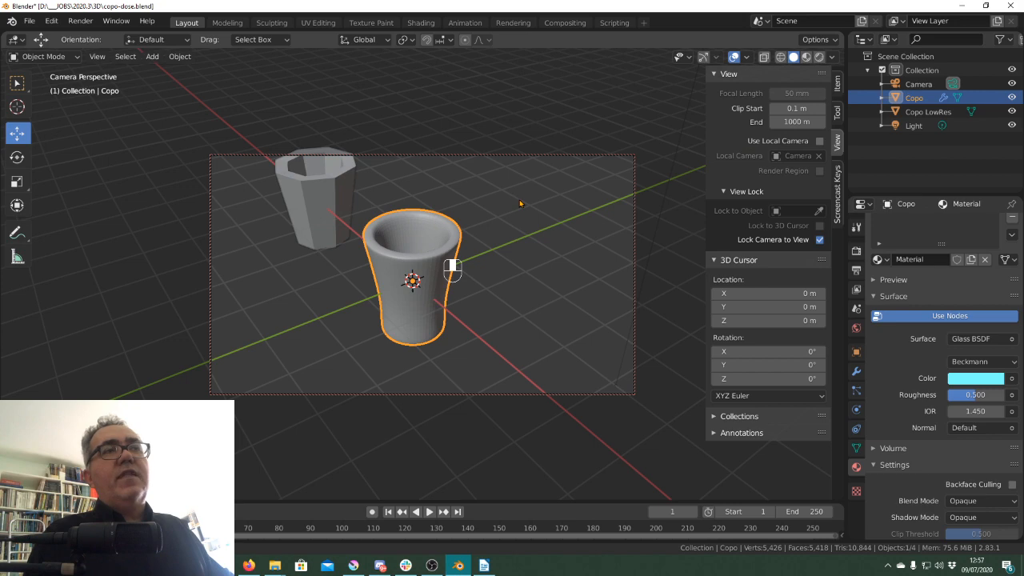
middle_drag(520, 204, 640, 141)
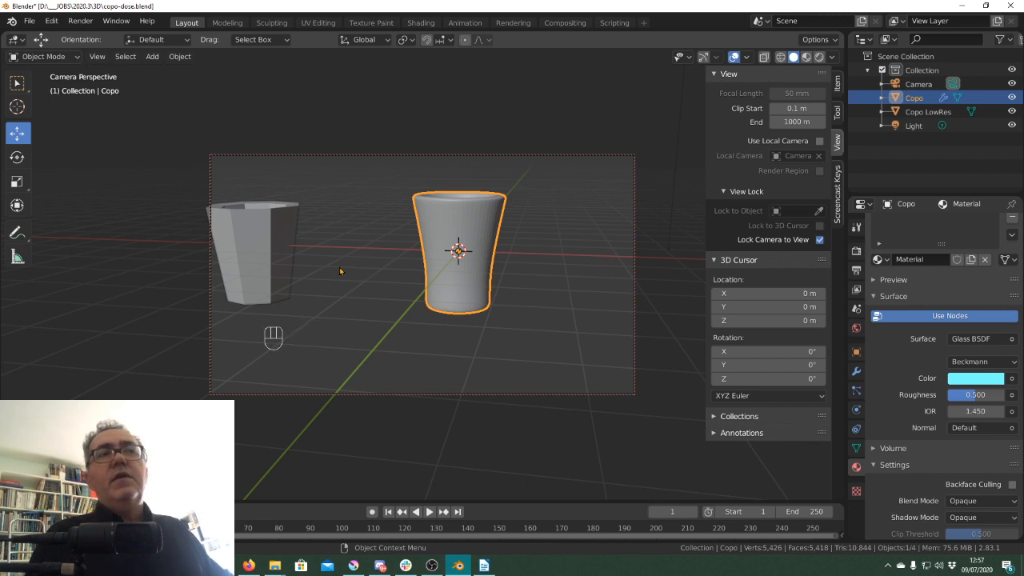
middle_drag(339, 271, 357, 273)
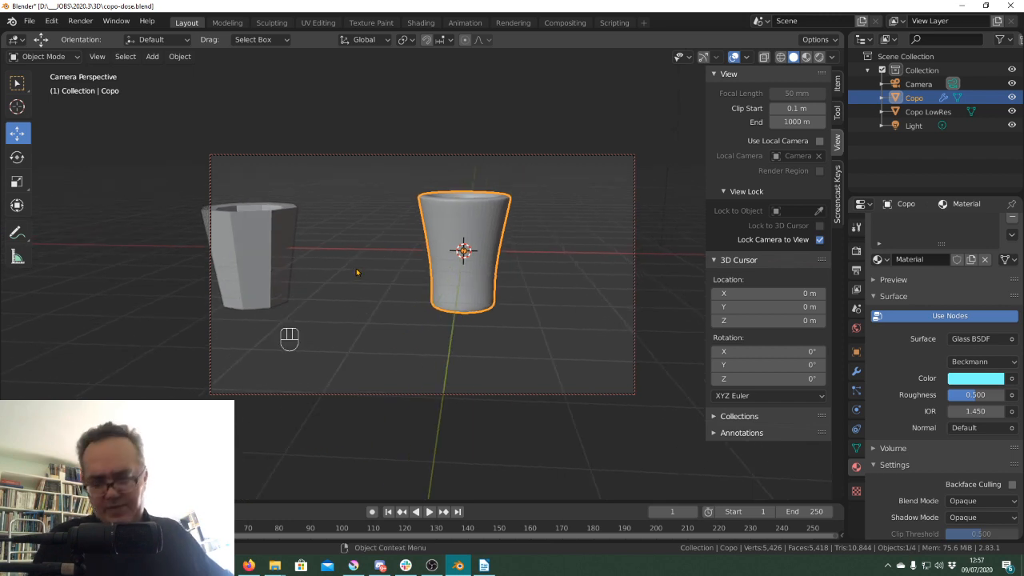
key(shift)
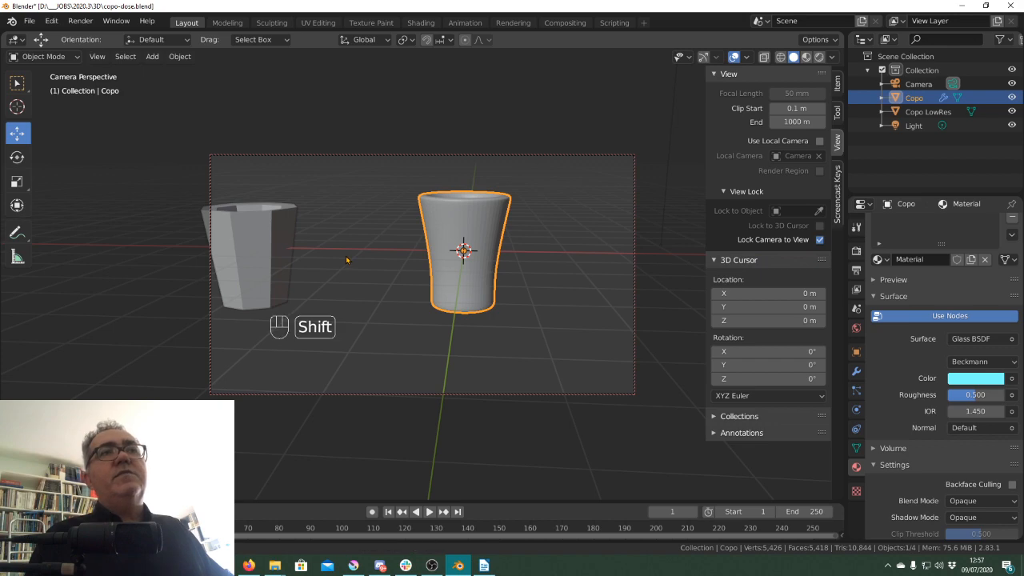
shift+middle_drag(346, 259, 415, 258)
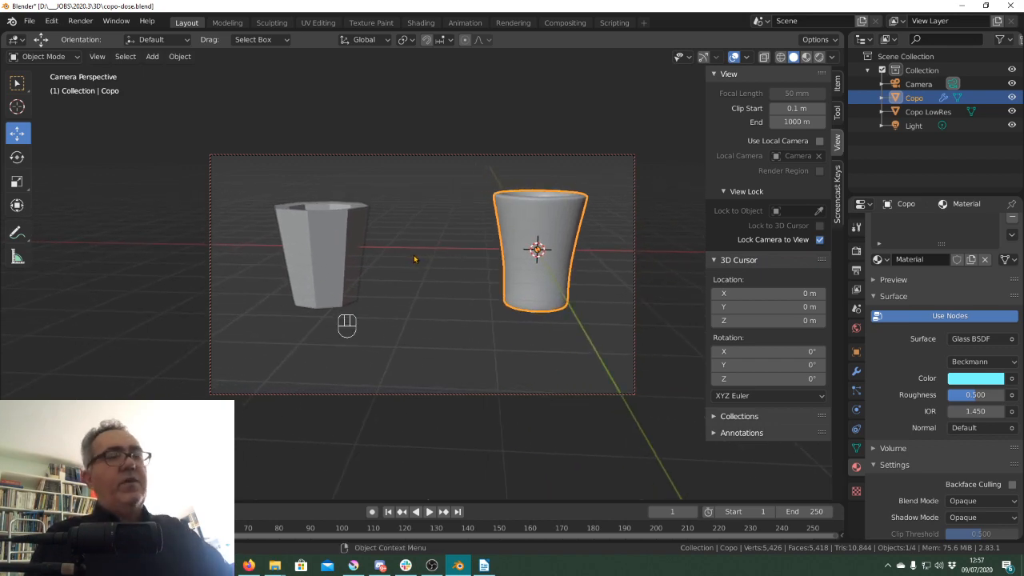
key(F12)
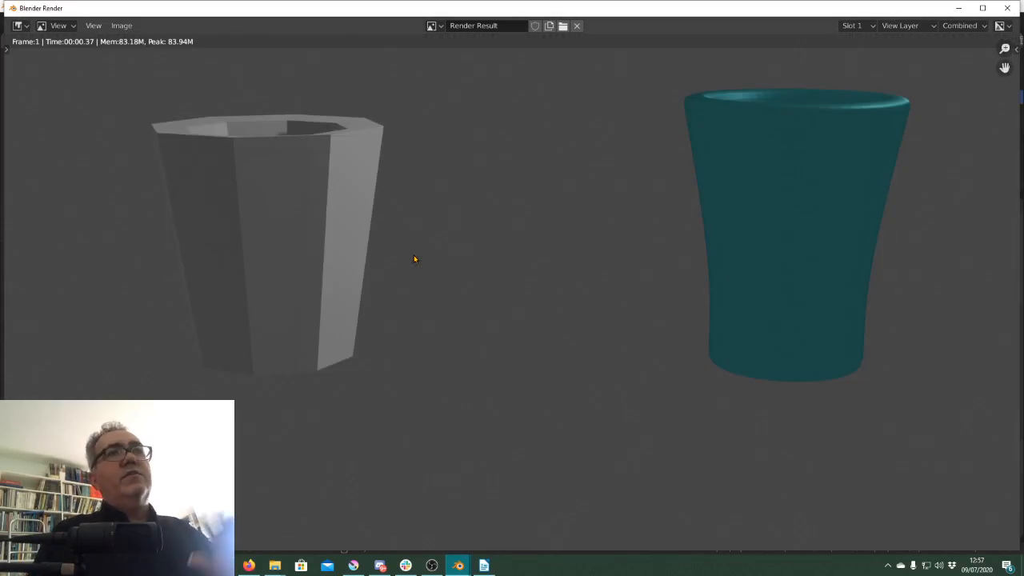
key(Escape)
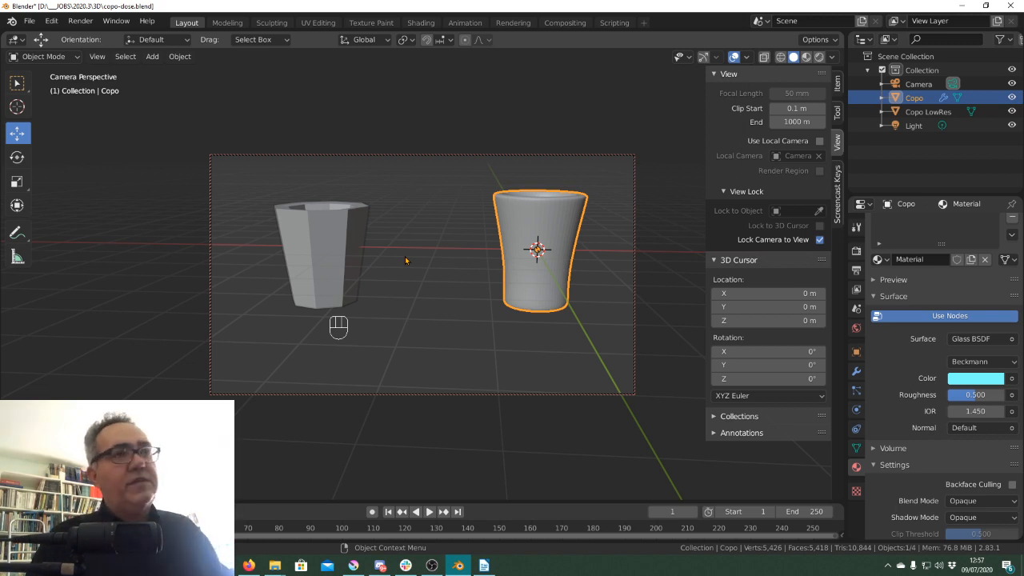
- Examine the keyboard and mouse emulation options in the Input preferences
middle_click(421, 295)
middle_click(421, 295)
middle_click(420, 294)
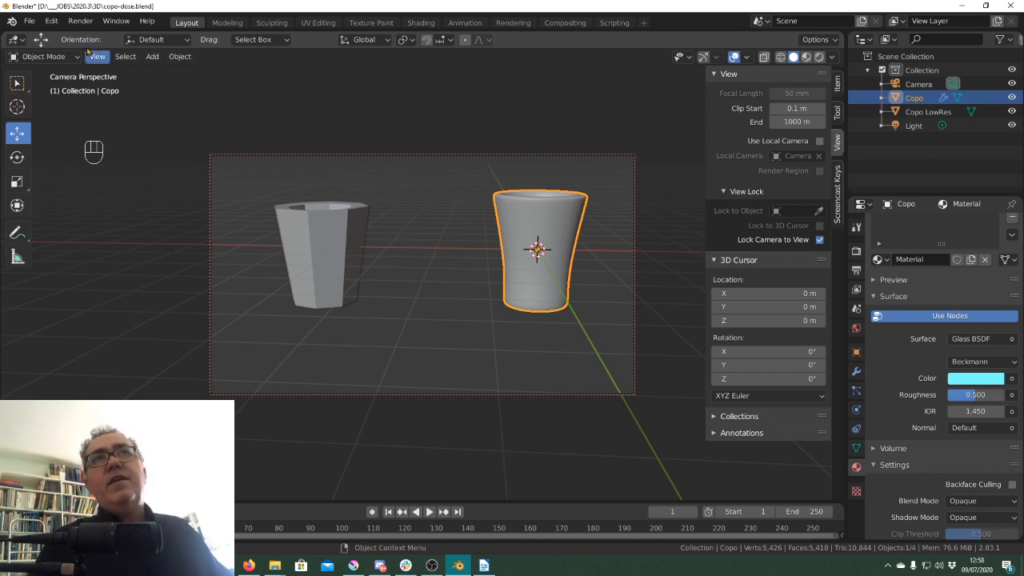
click(30, 21)
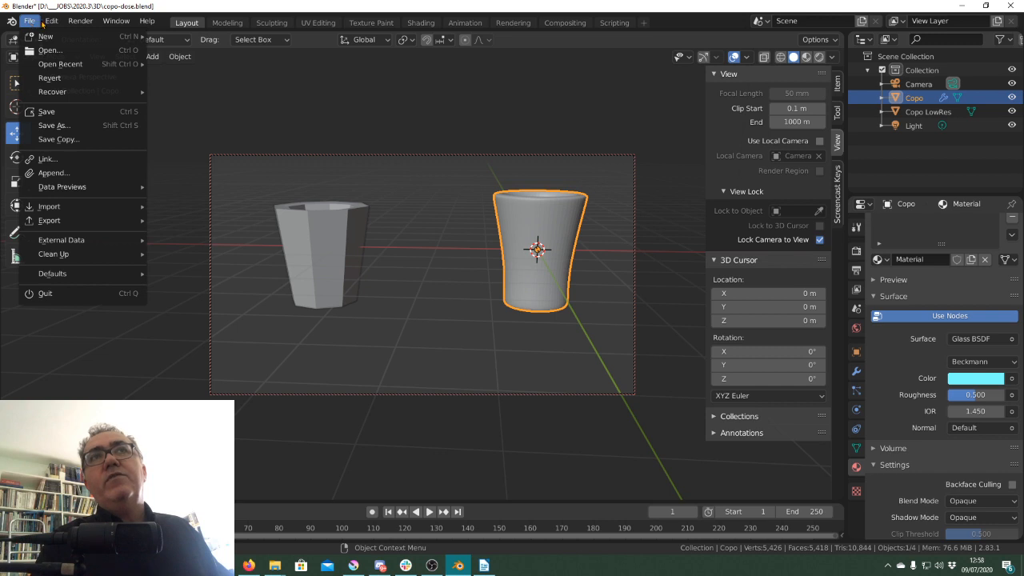
mouse_move(51, 21)
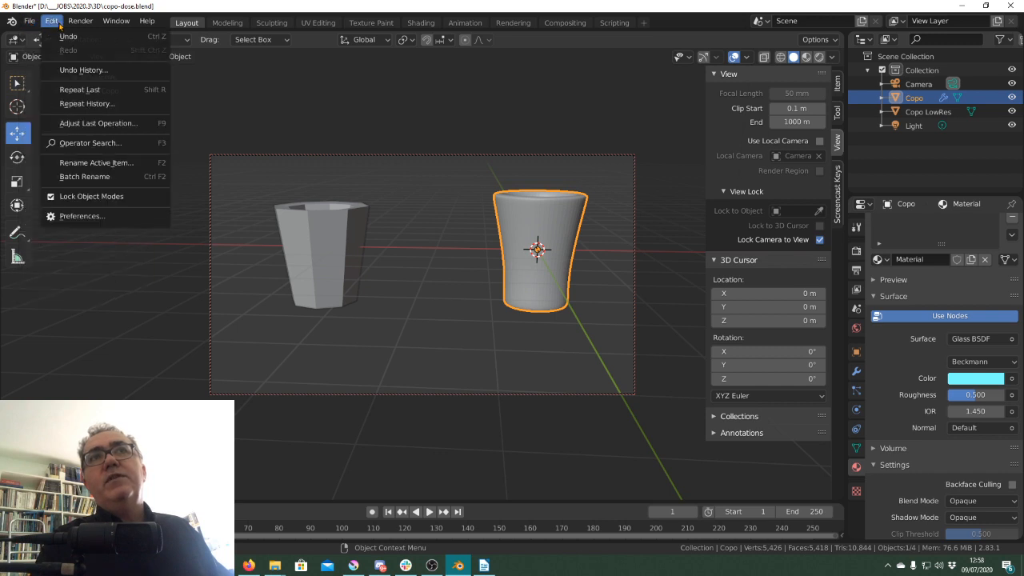
click(80, 216)
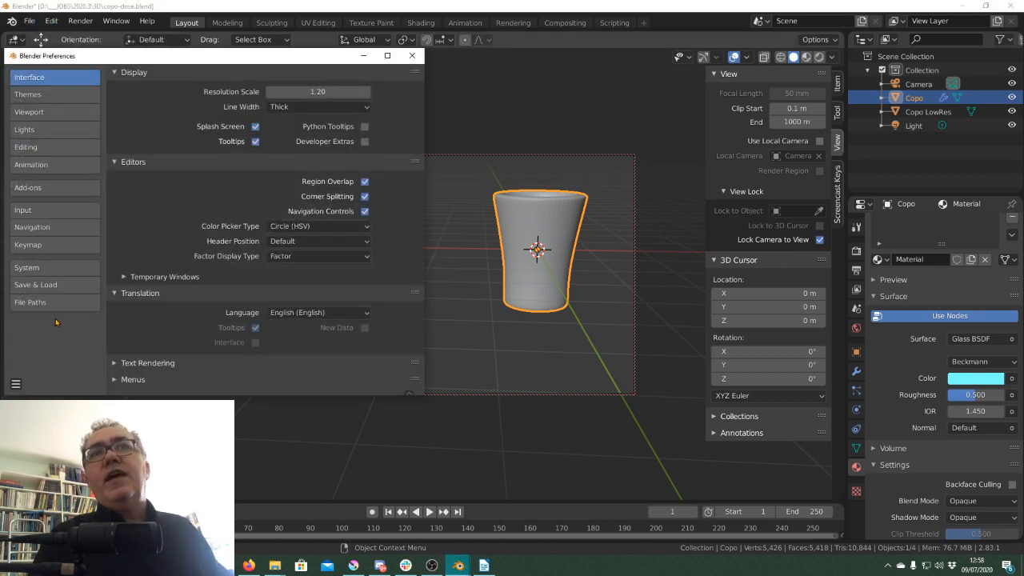
click(51, 212)
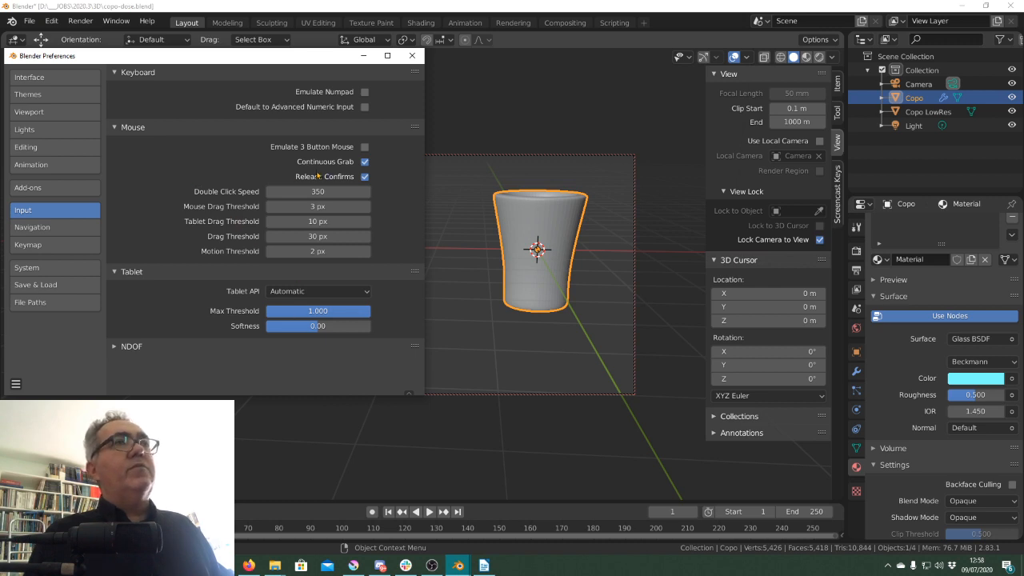
click(412, 56)
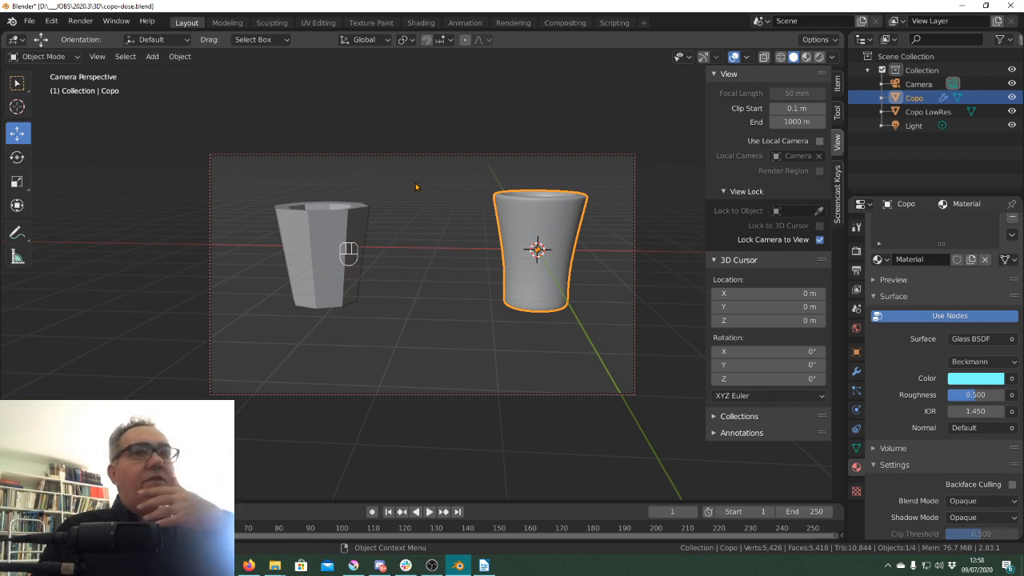
- Render the frame again with the current engine to examine how the smooth cup's glass material looks
key(F12)
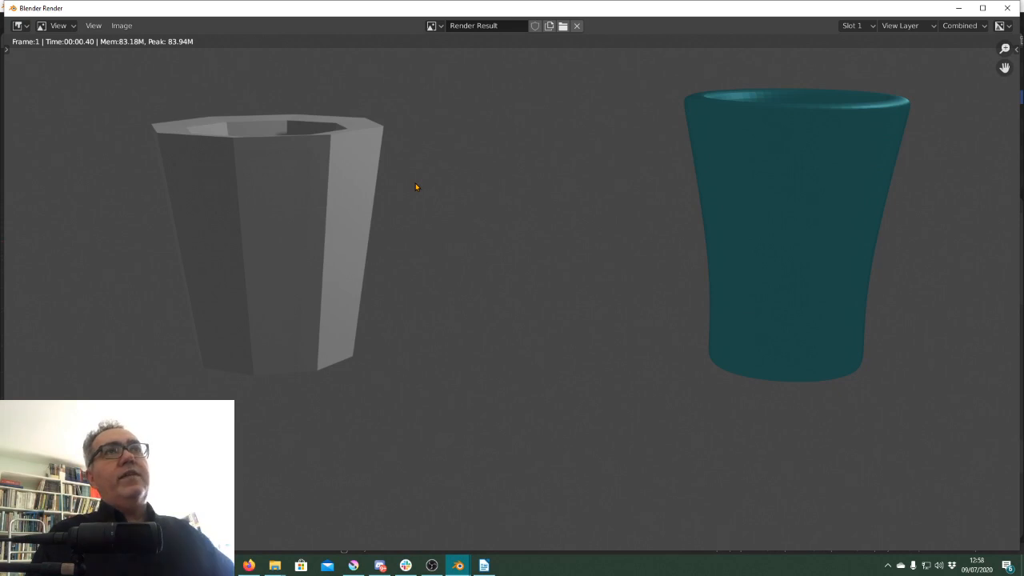
key(Escape)
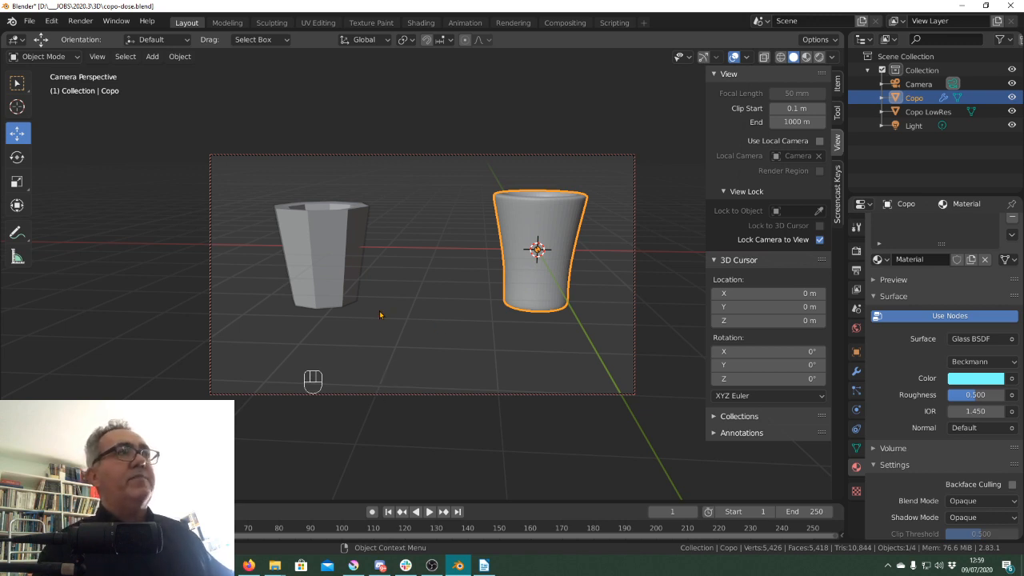
- Look through the tool, render, output and material properties
click(856, 228)
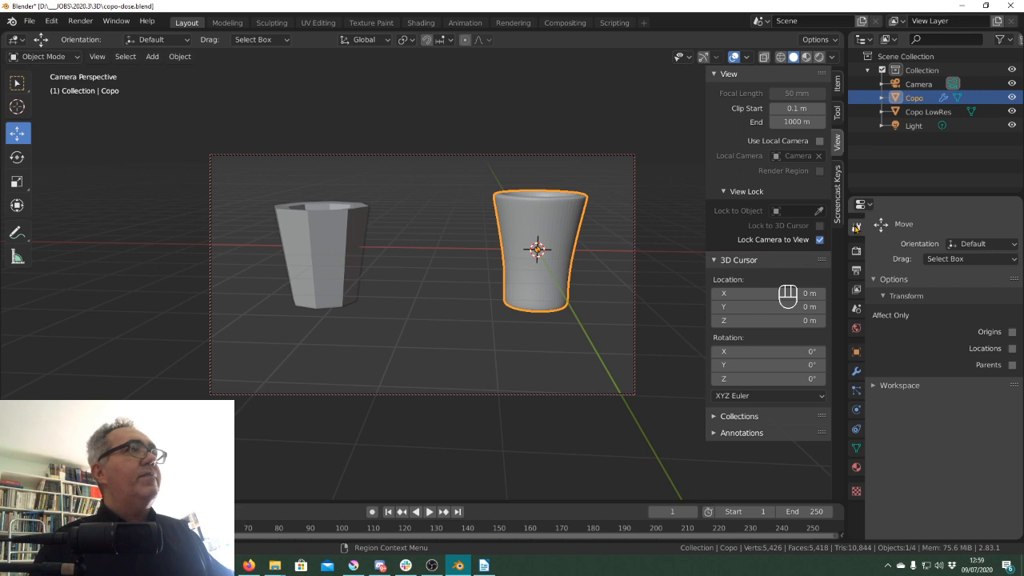
click(856, 254)
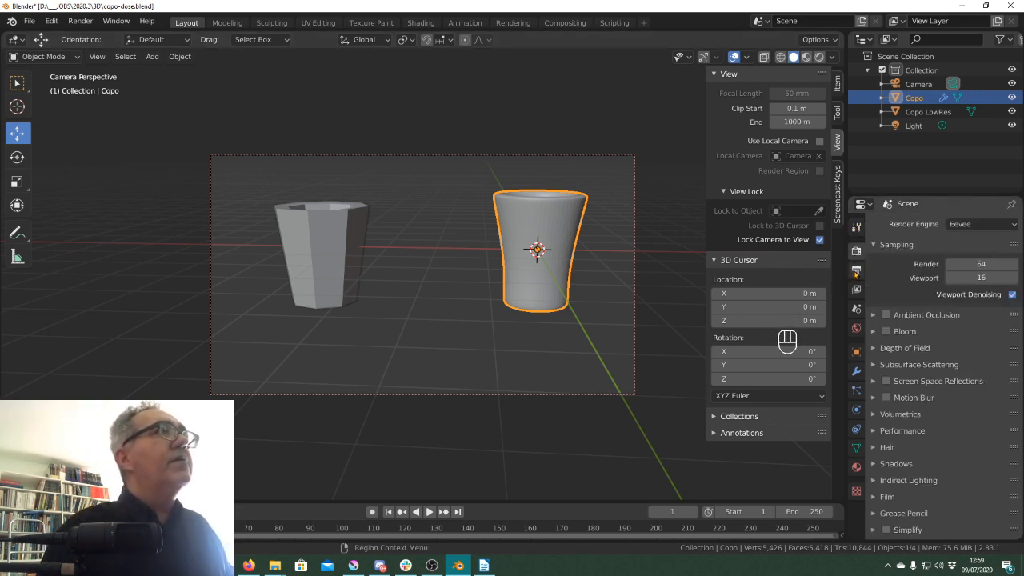
click(856, 270)
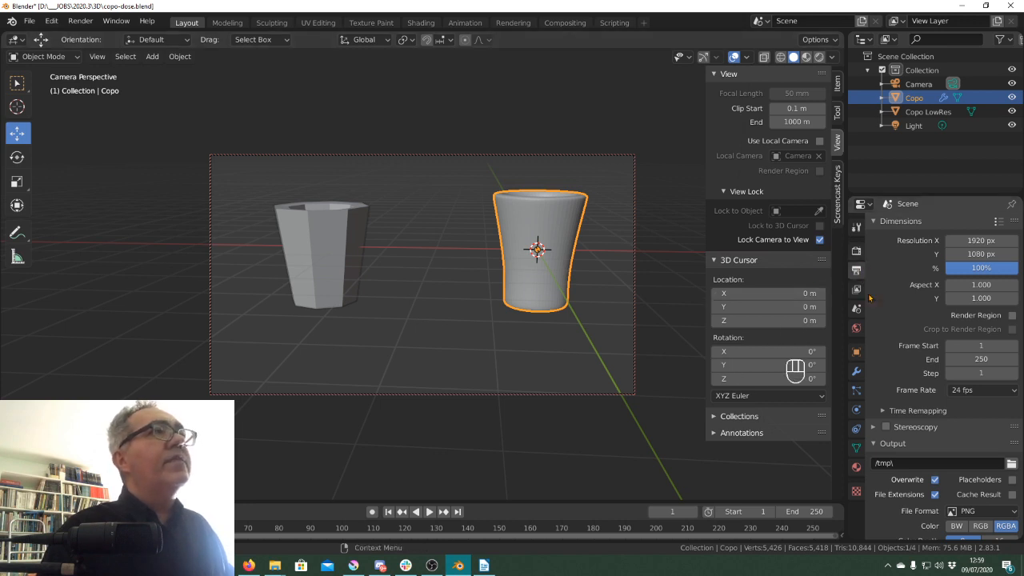
click(856, 230)
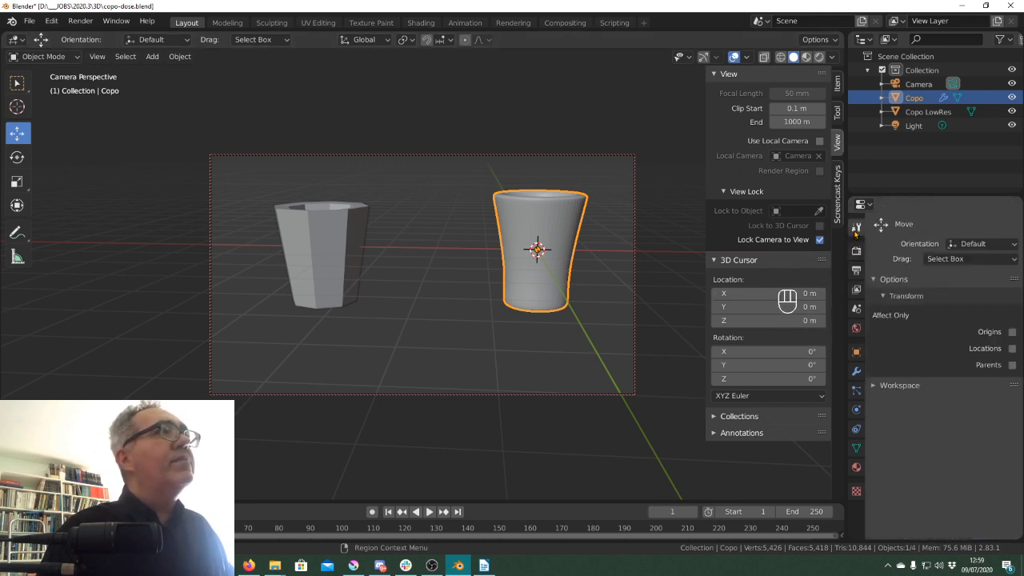
click(861, 205)
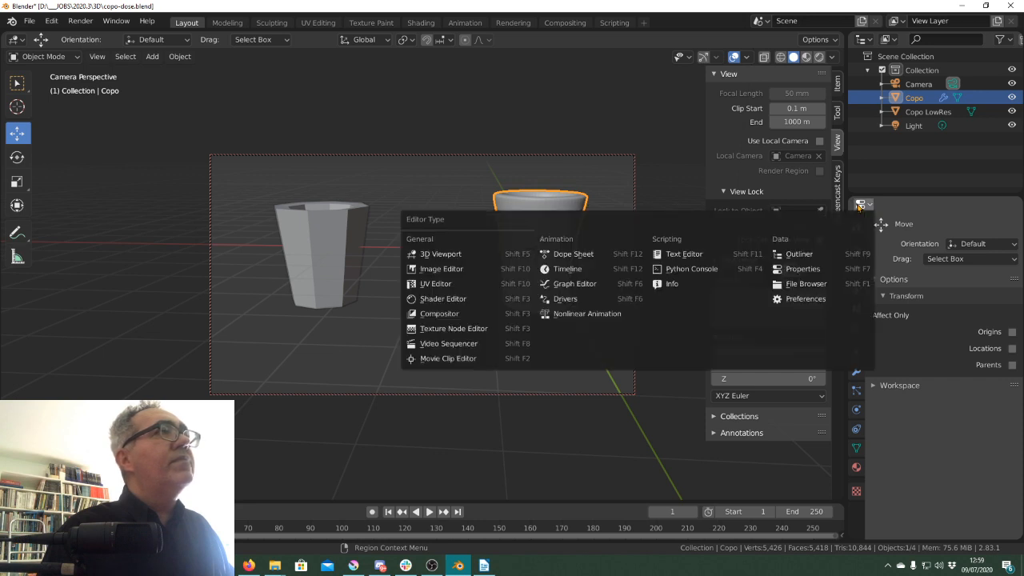
click(859, 206)
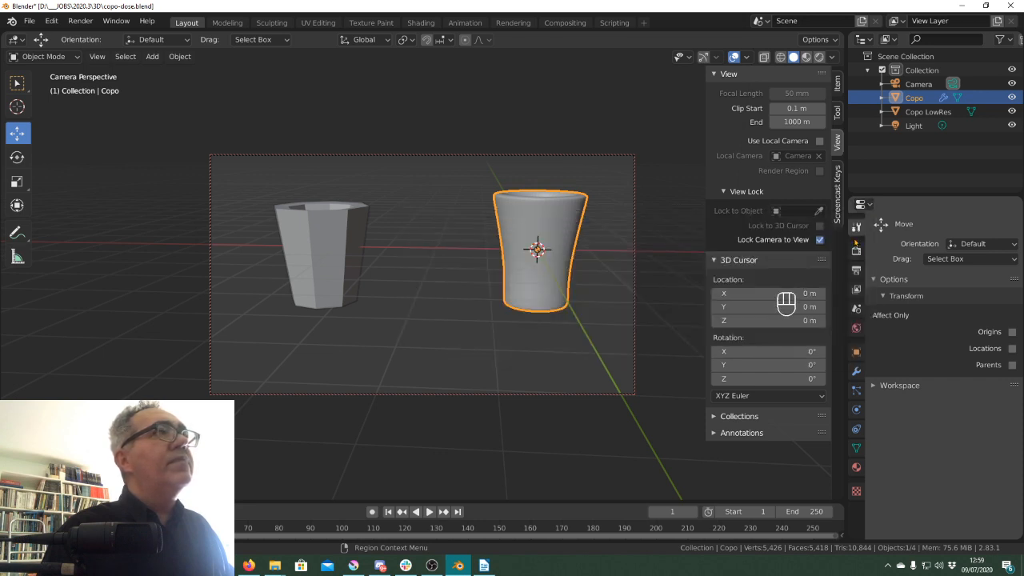
click(856, 250)
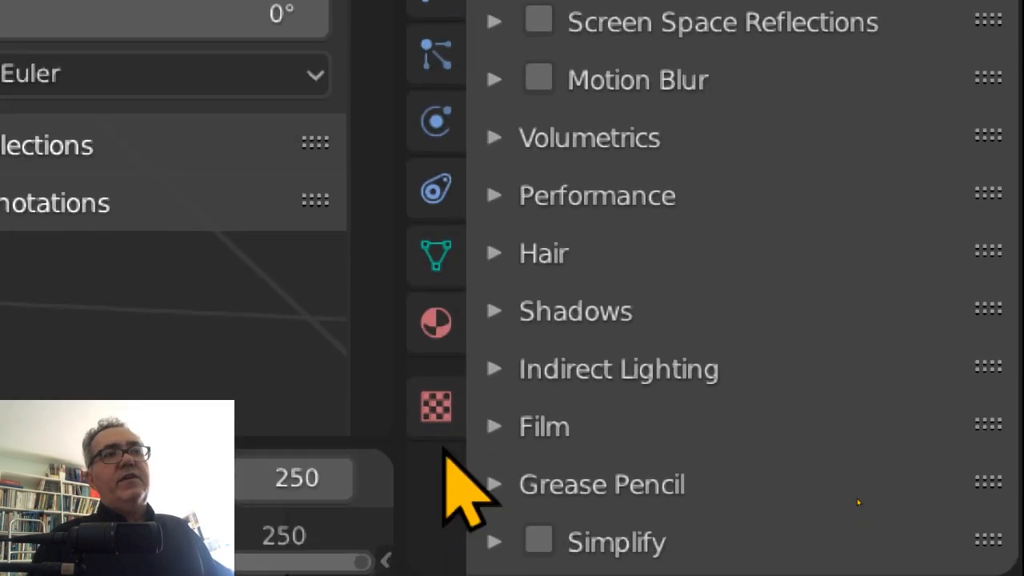
click(444, 334)
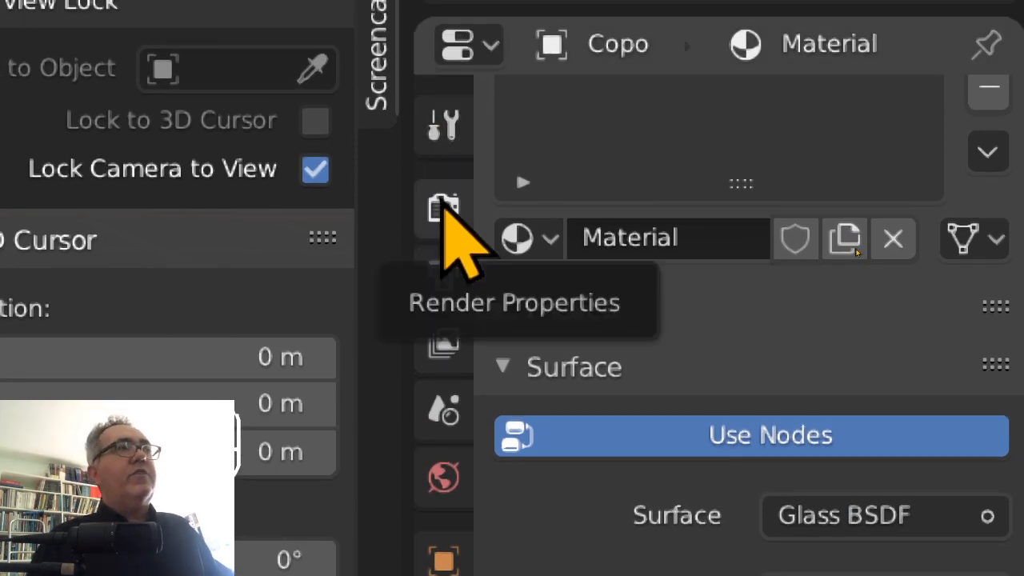
- Switch the scene's render engine to Cycles and render the frame of both cups
click(445, 209)
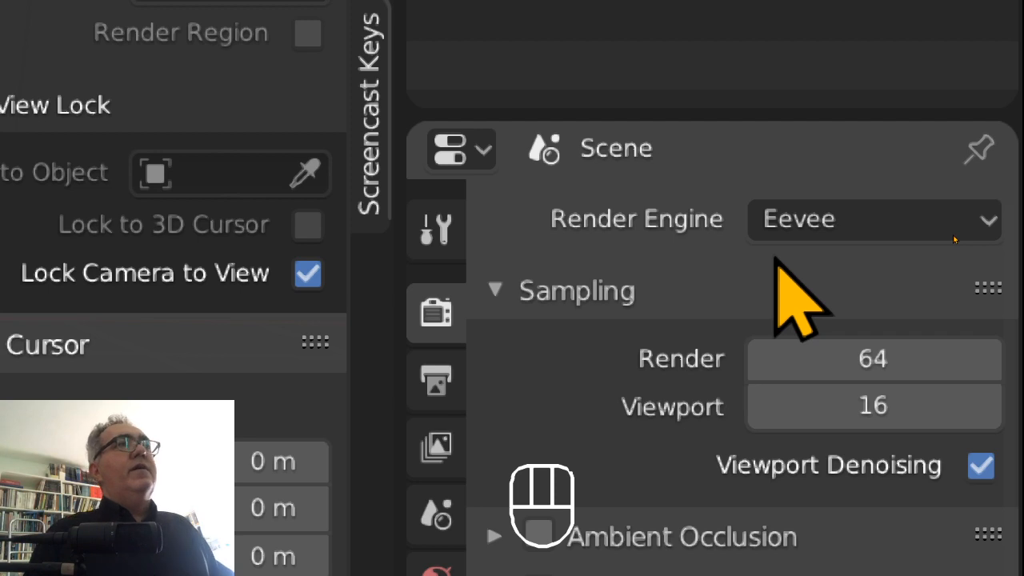
click(840, 224)
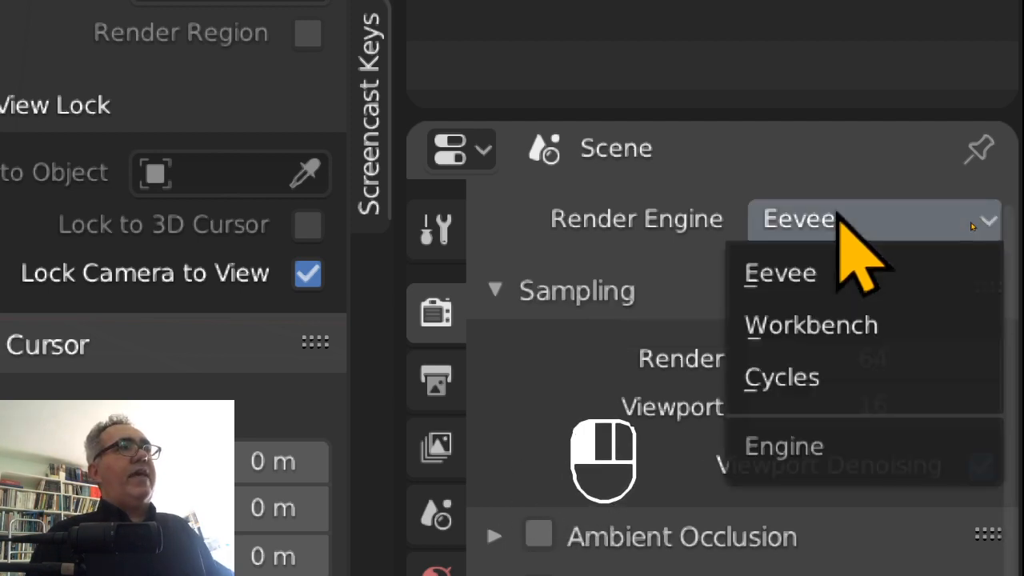
click(792, 376)
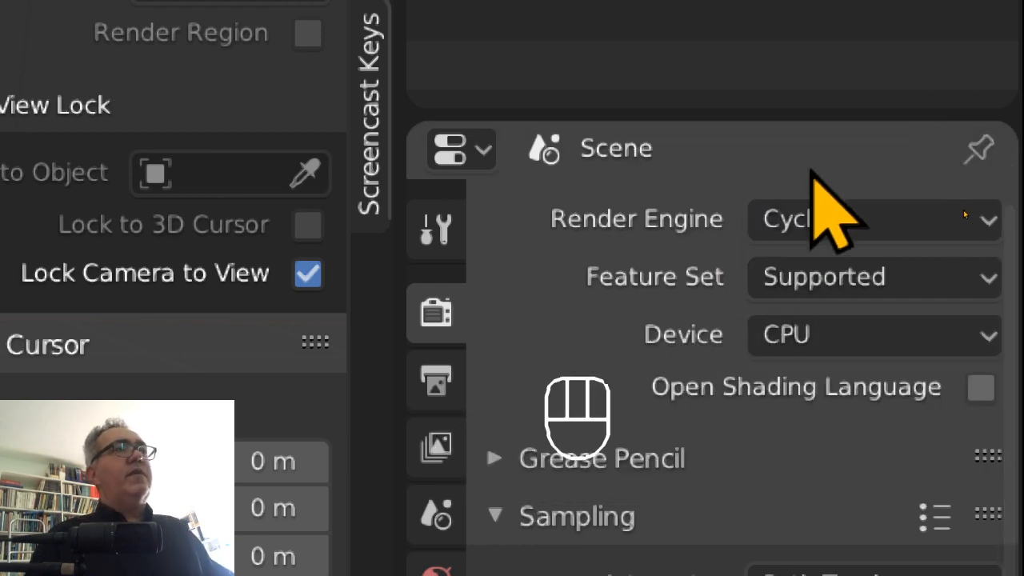
key(super)
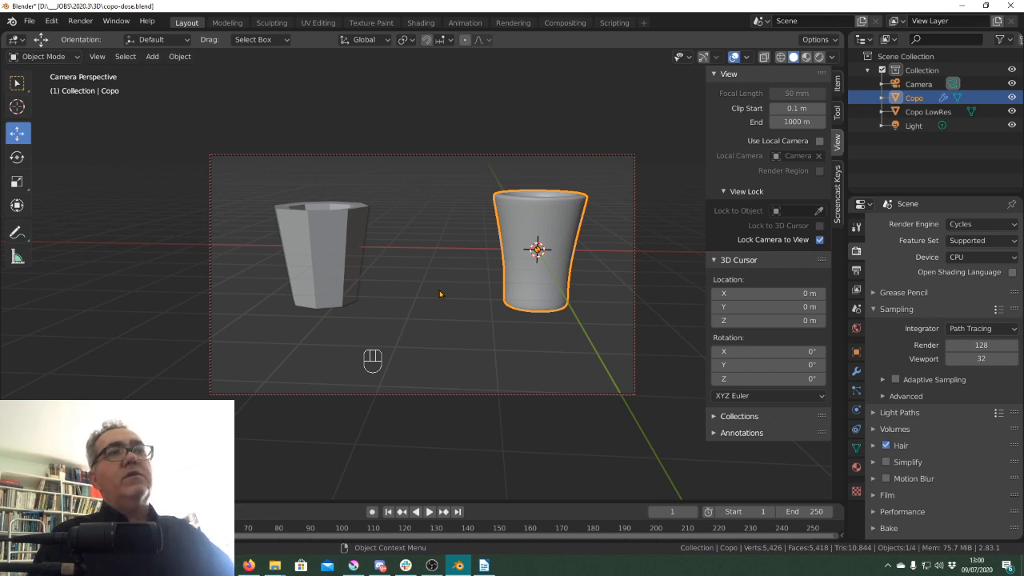
key(F12)
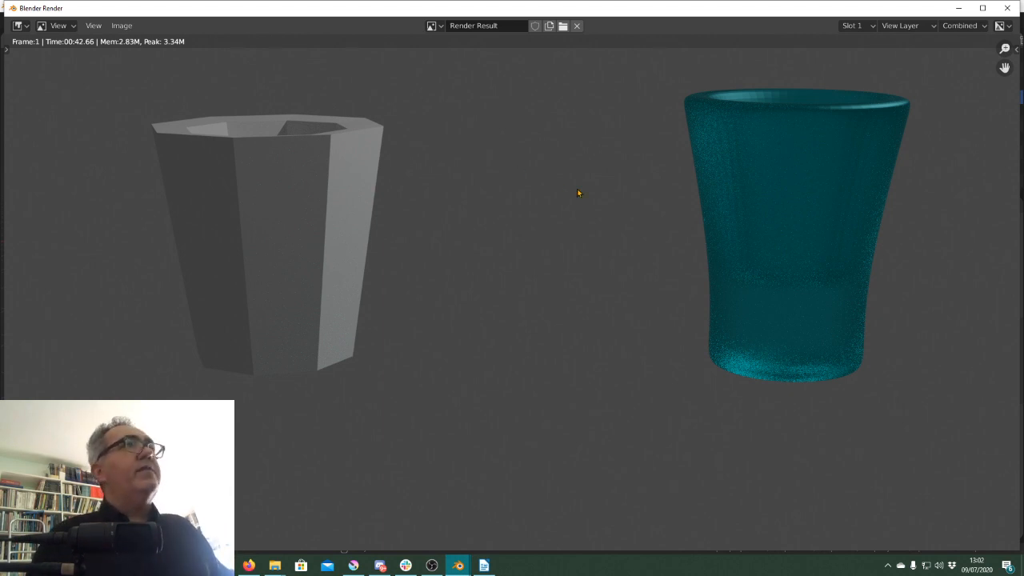
key(Escape)
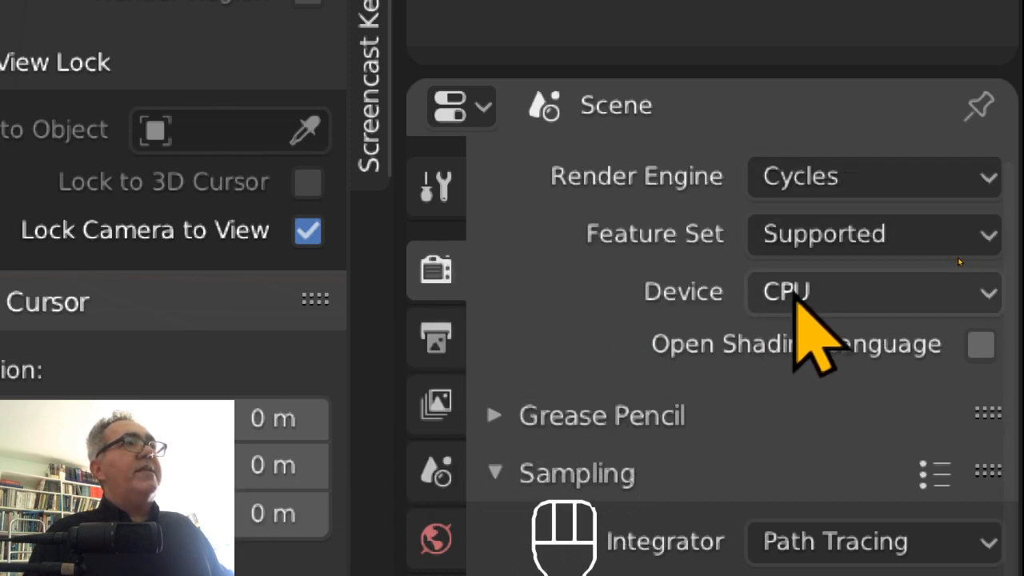
- Set the Cycles render device to GPU Compute
click(817, 293)
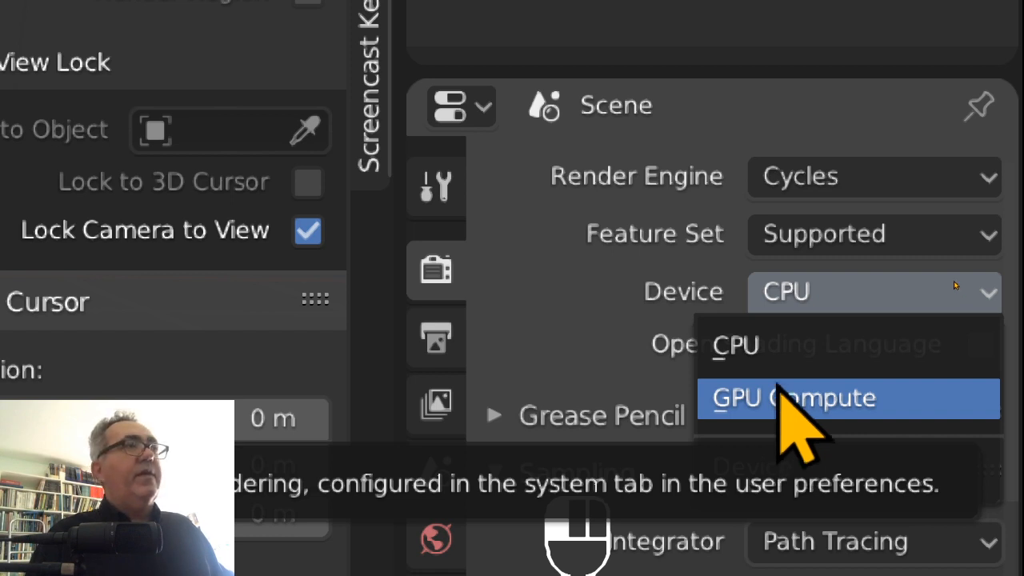
click(868, 344)
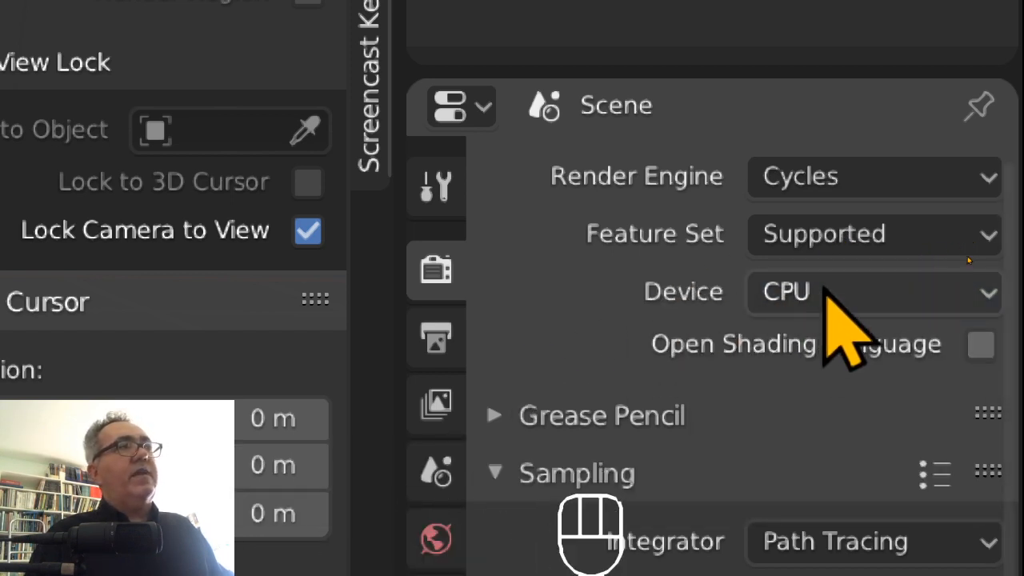
click(825, 293)
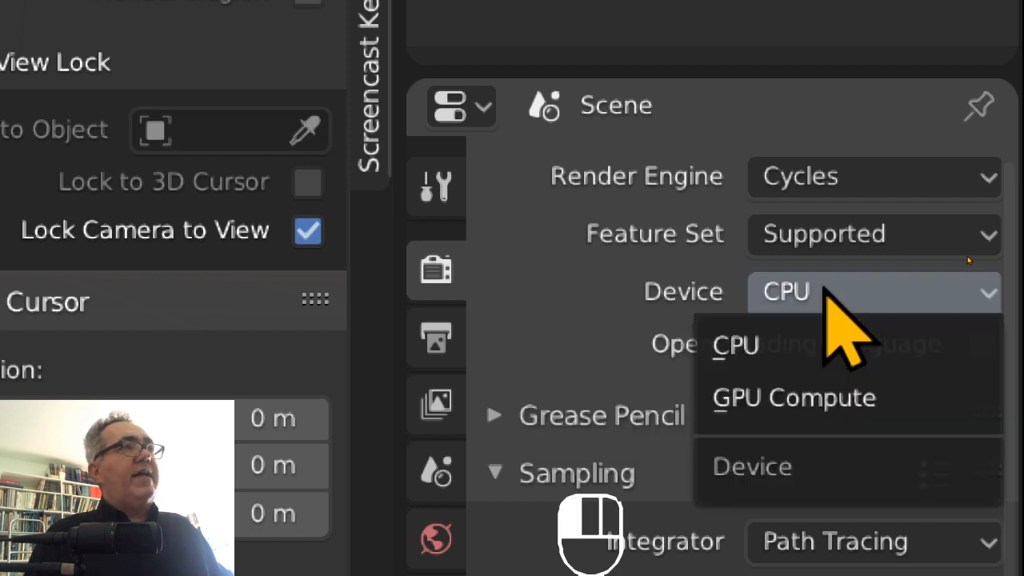
click(808, 400)
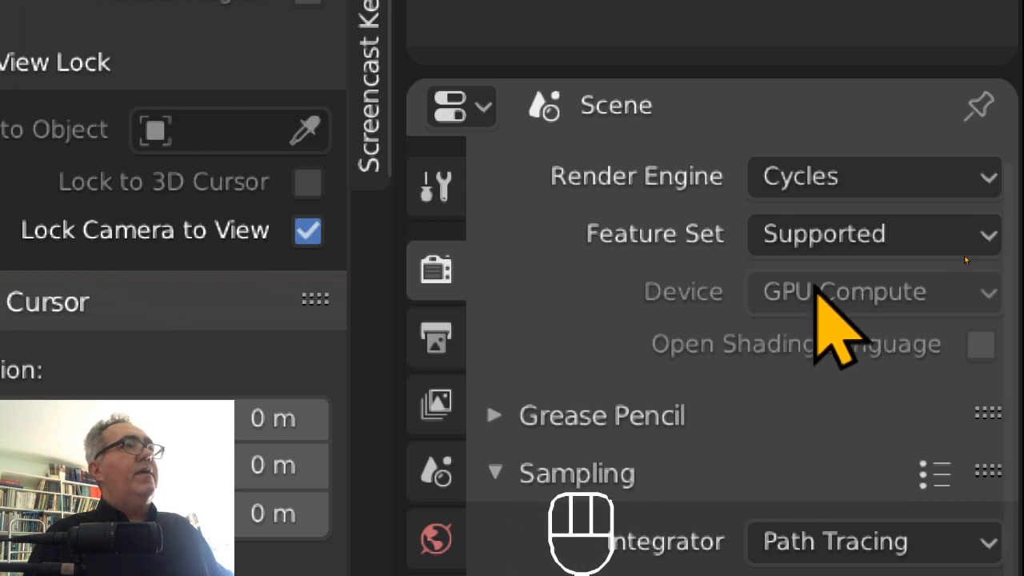
click(826, 293)
click(816, 398)
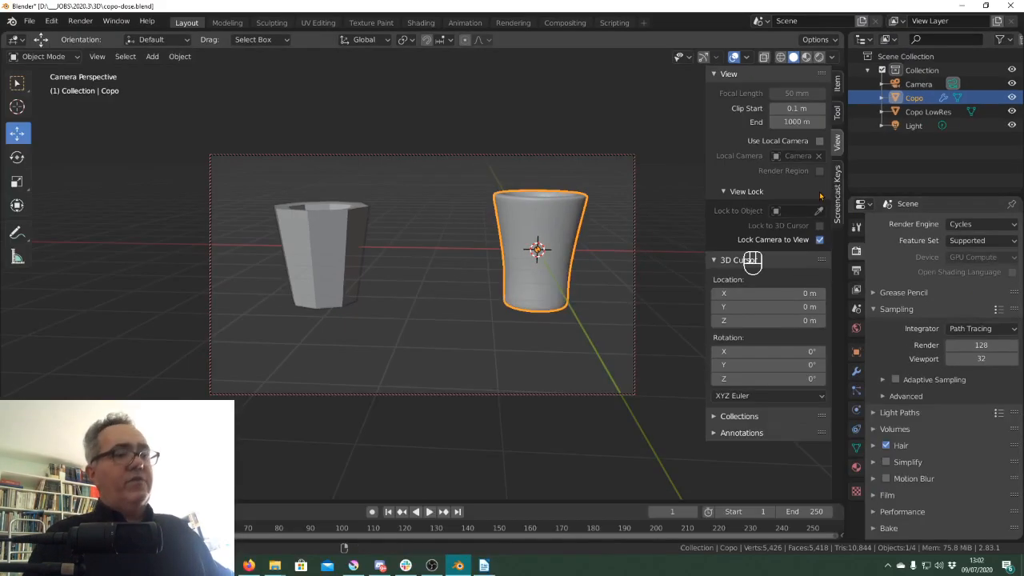
- Render the frame of both cups with Cycles to examine the glass material, and close the render
key(F12)
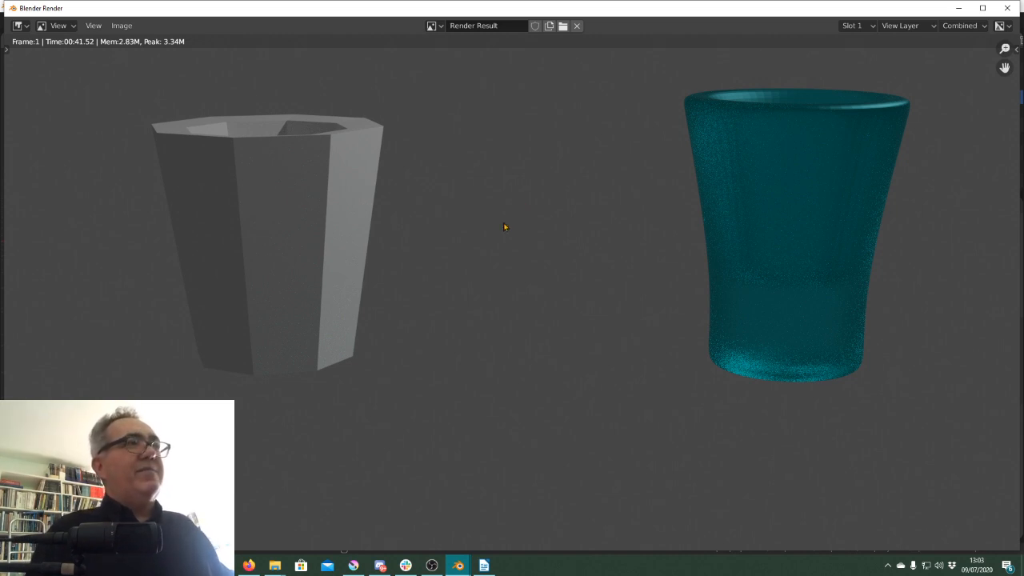
key(Escape)
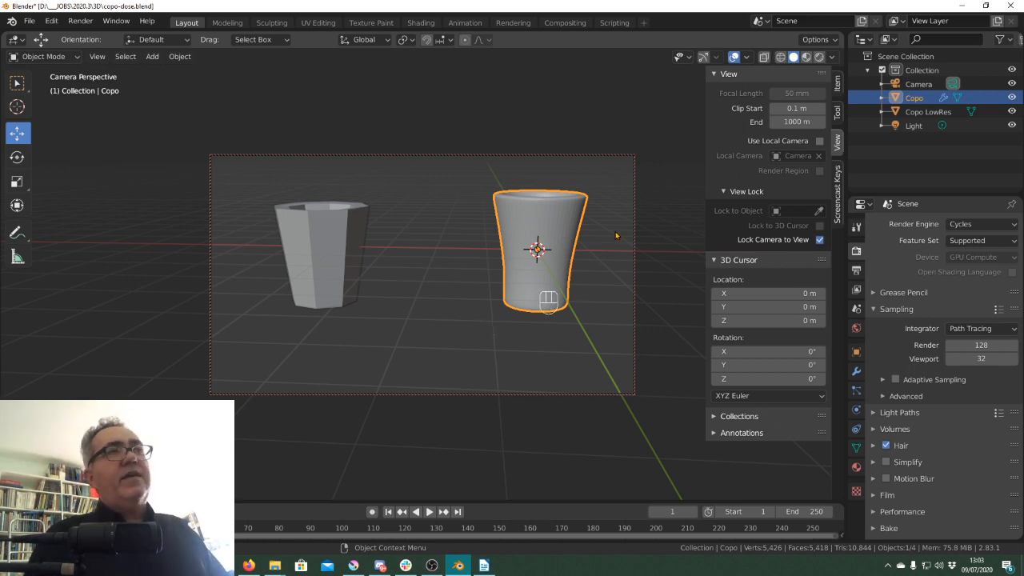
- Hide the 3D viewport's sidebar and leave the camera view for a free perspective view of the cups
key(KP_1)
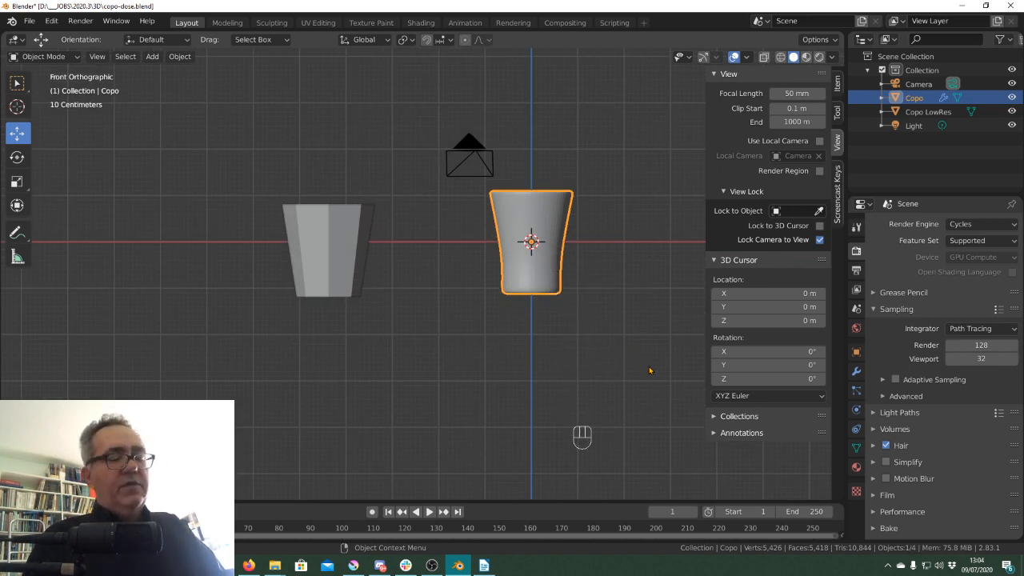
key(m)
key(Escape)
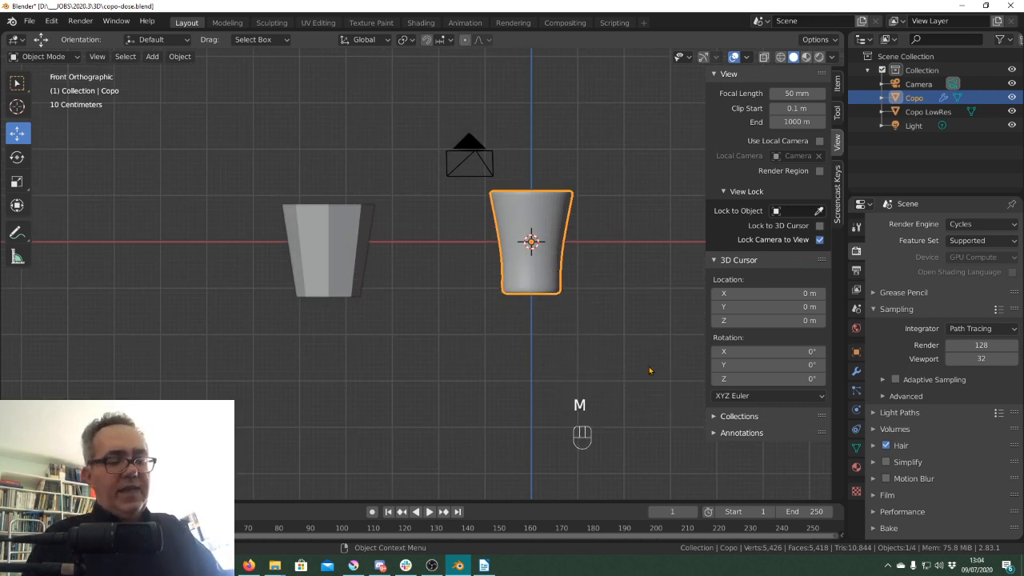
key(n)
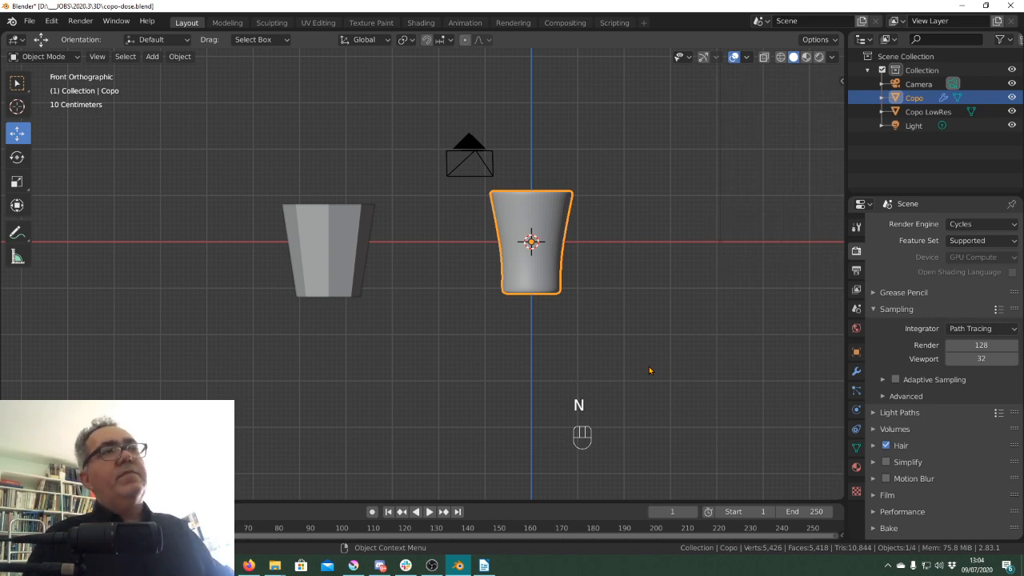
middle_drag(663, 256, 575, 325)
scroll(617, 296, down, 1)
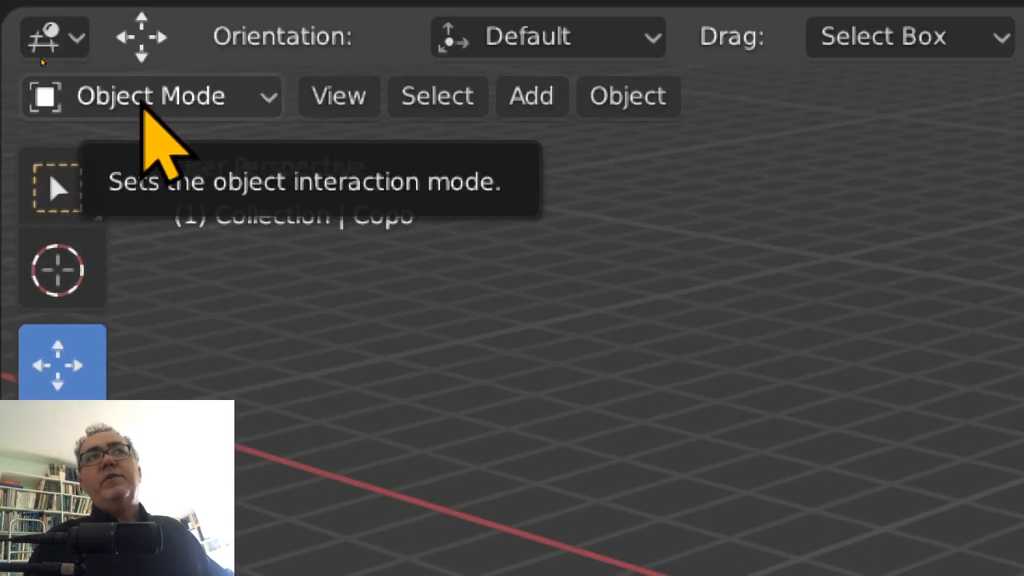
- Compare the objects offered for adding in Object Mode with those in Edit Mode, and return to Object Mode
click(524, 97)
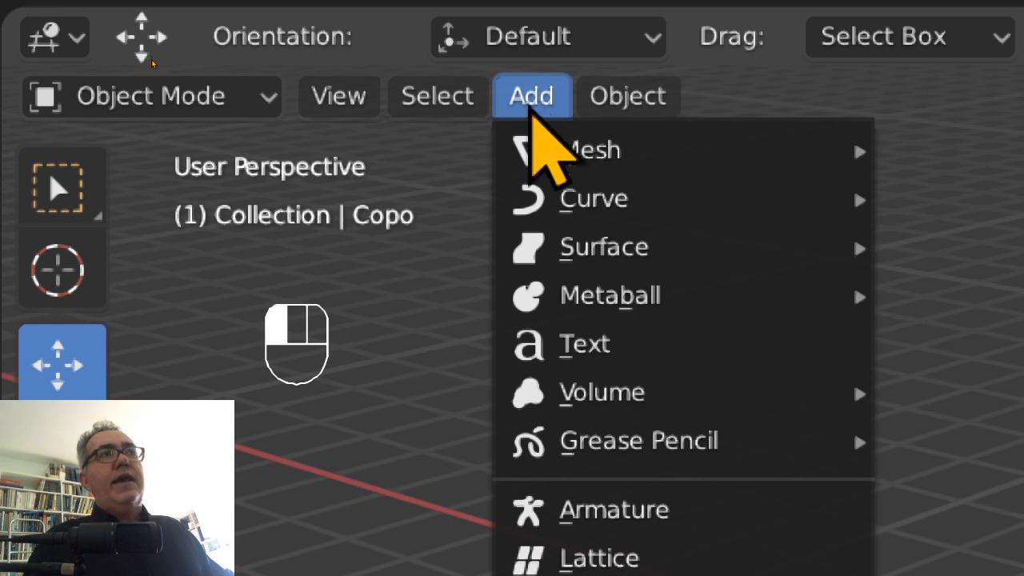
mouse_move(539, 160)
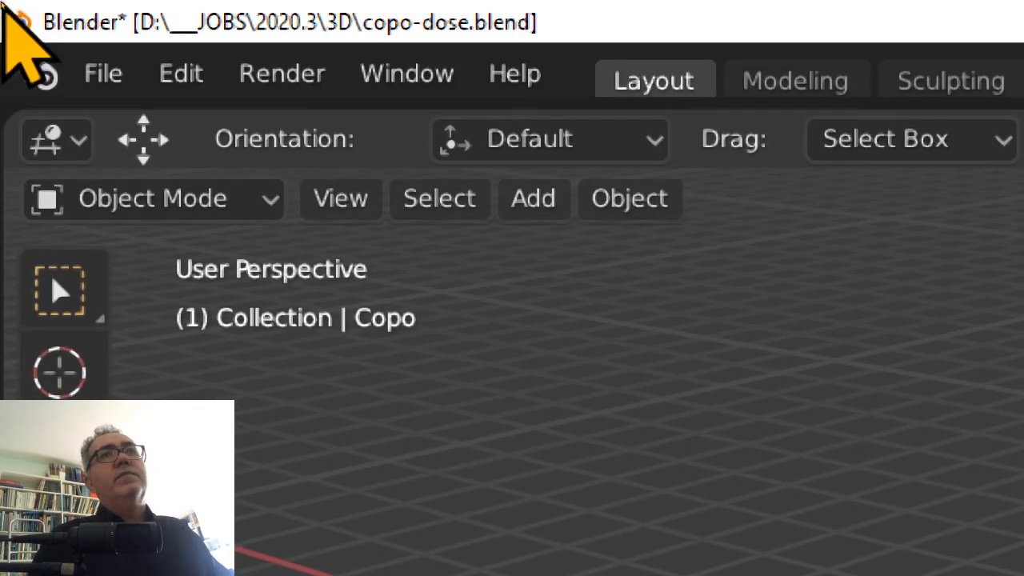
click(0, 103)
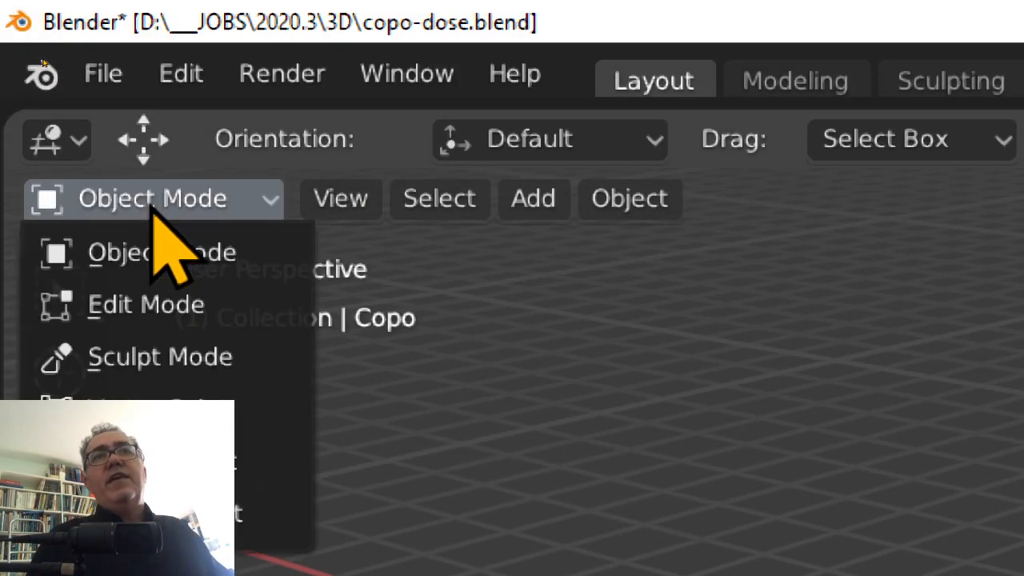
click(168, 302)
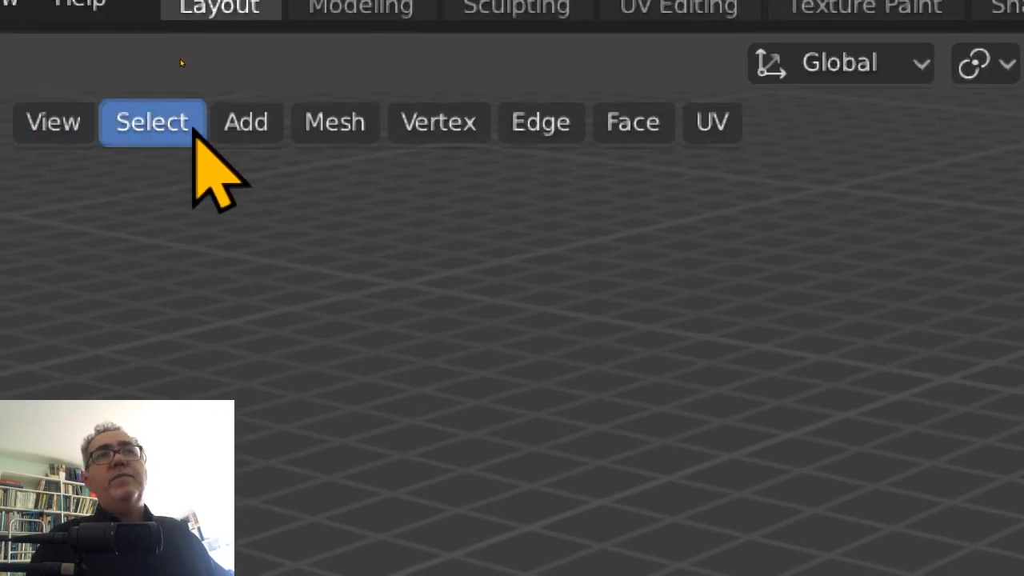
click(260, 126)
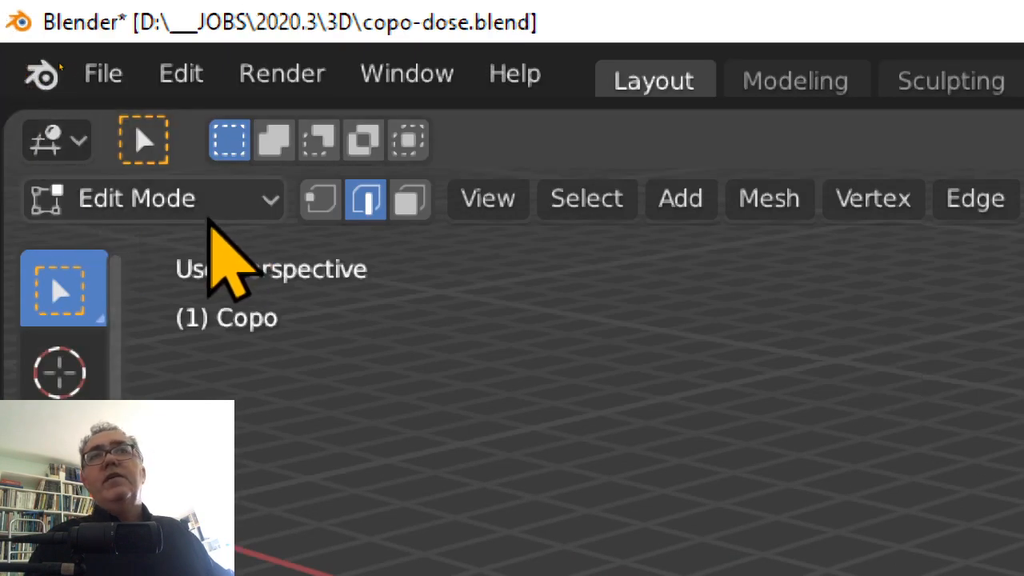
click(204, 210)
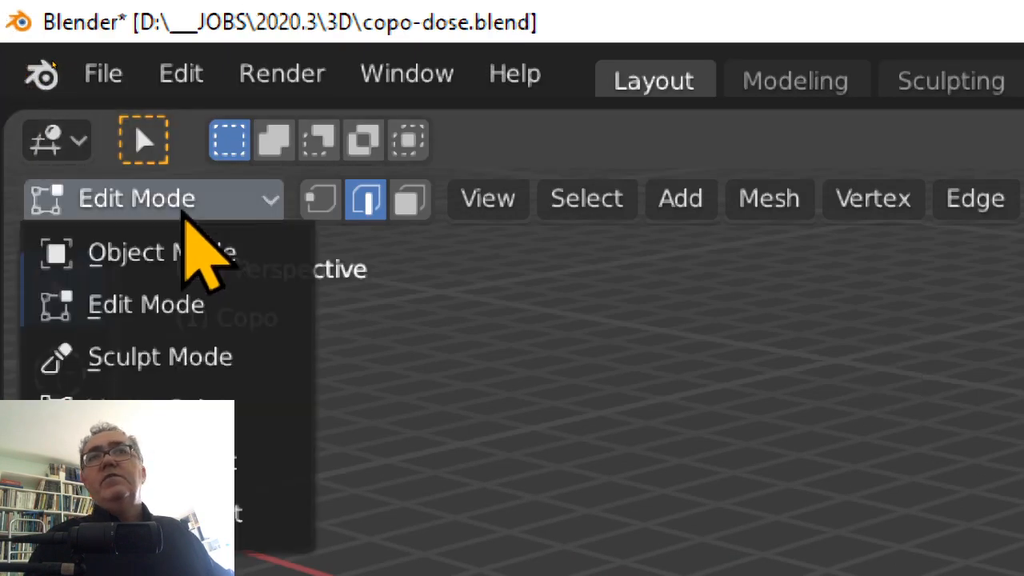
click(162, 256)
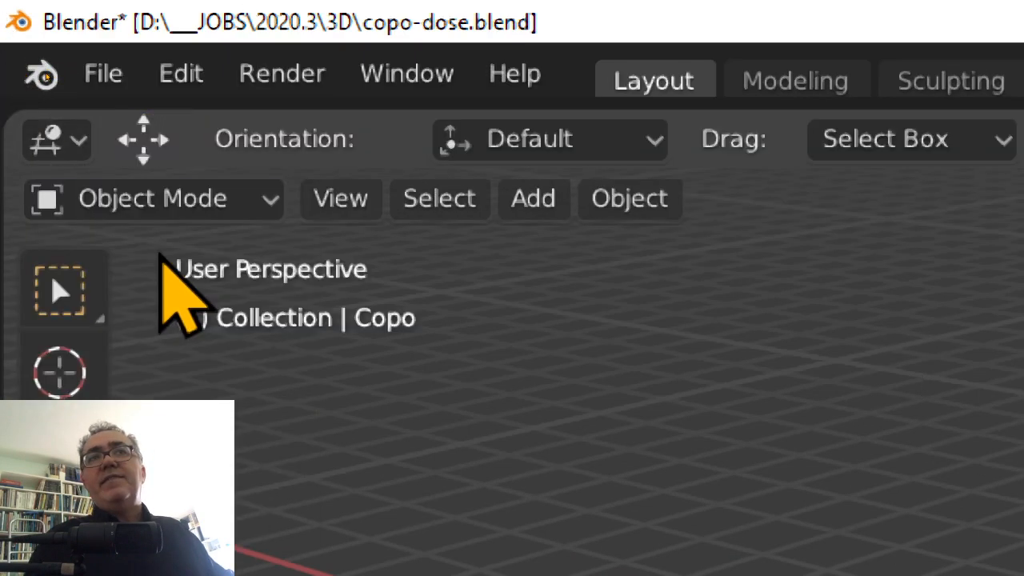
click(533, 200)
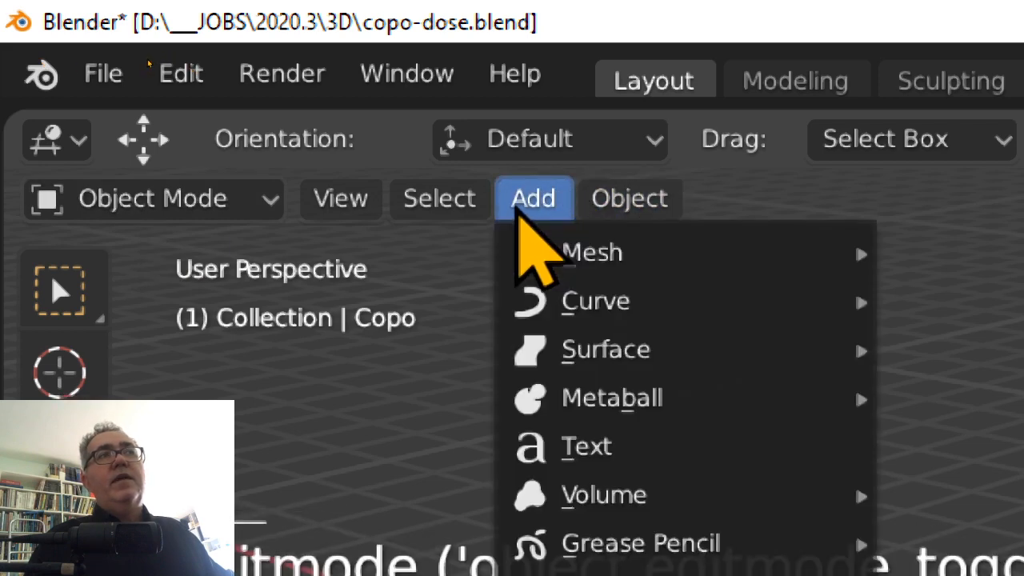
mouse_move(545, 253)
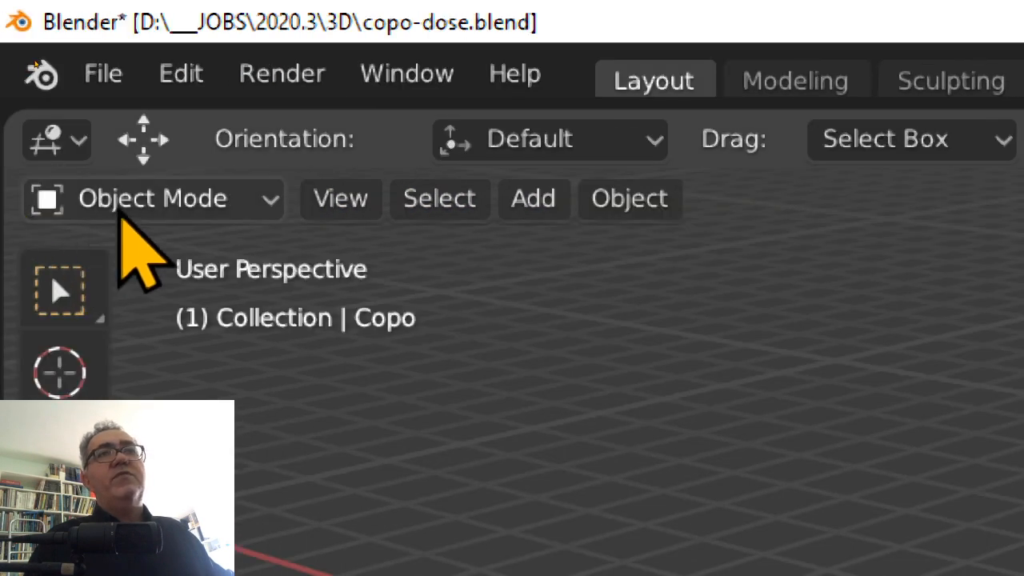
click(136, 196)
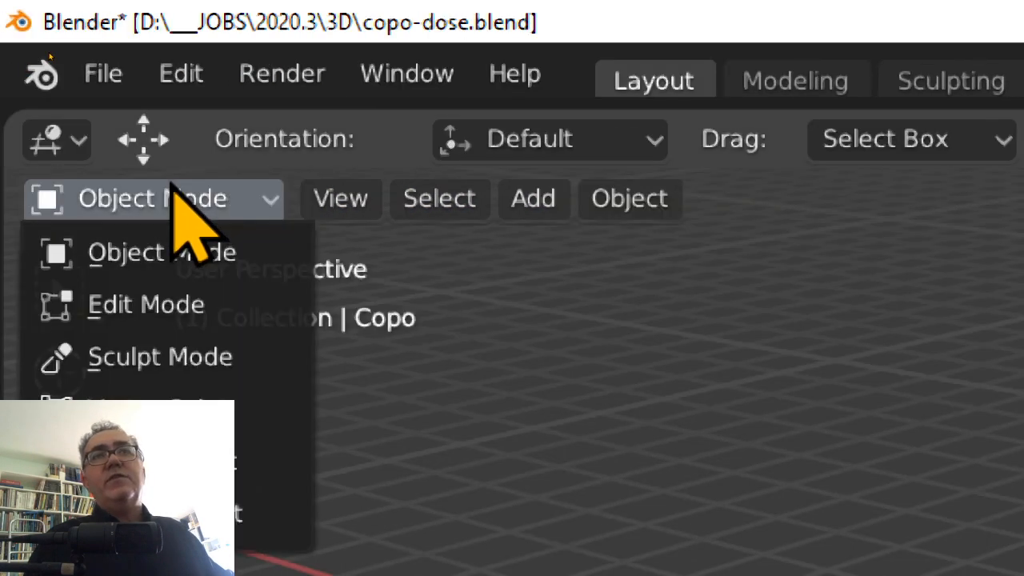
click(152, 303)
click(680, 200)
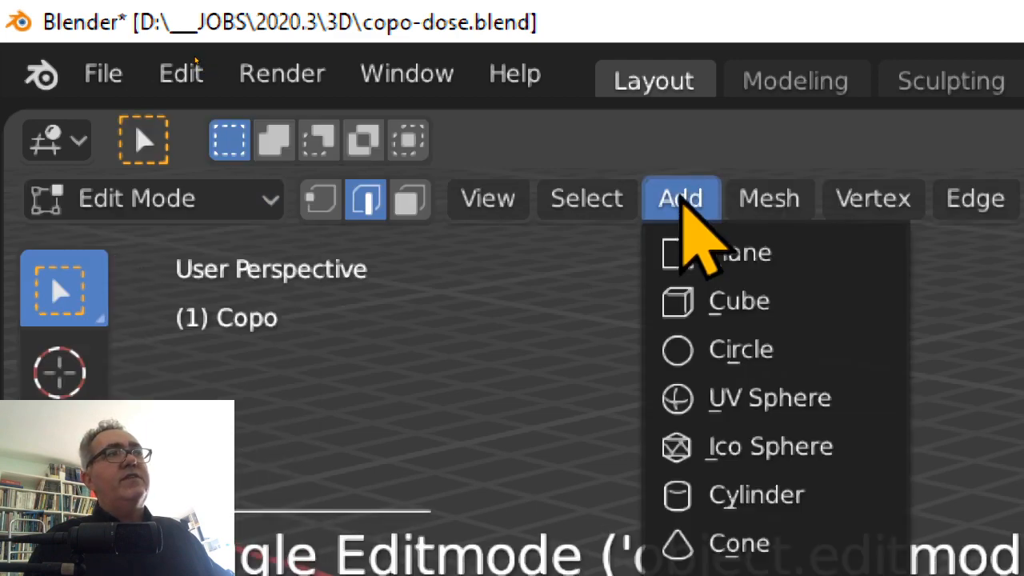
click(136, 199)
click(128, 251)
click(531, 202)
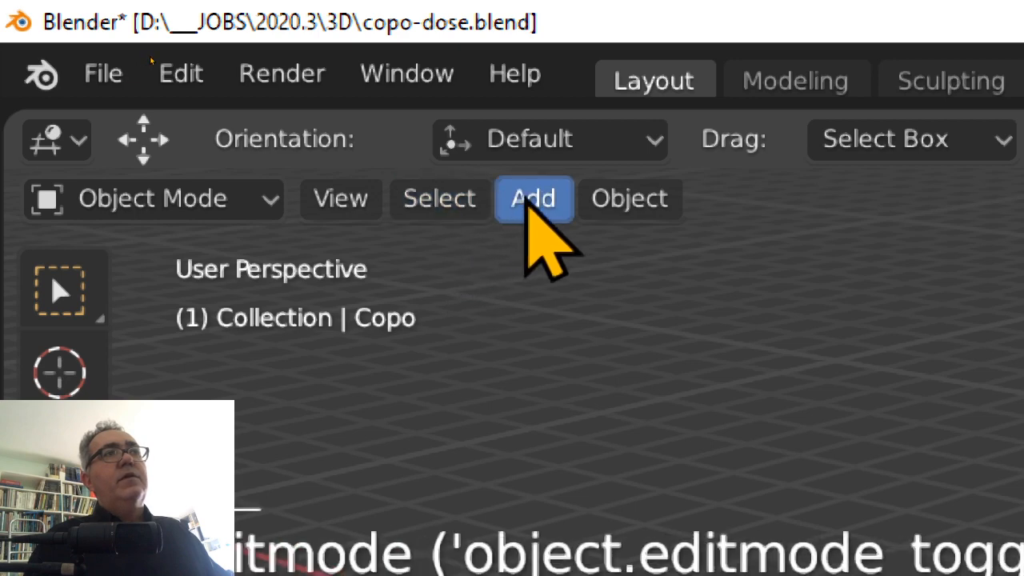
mouse_move(564, 256)
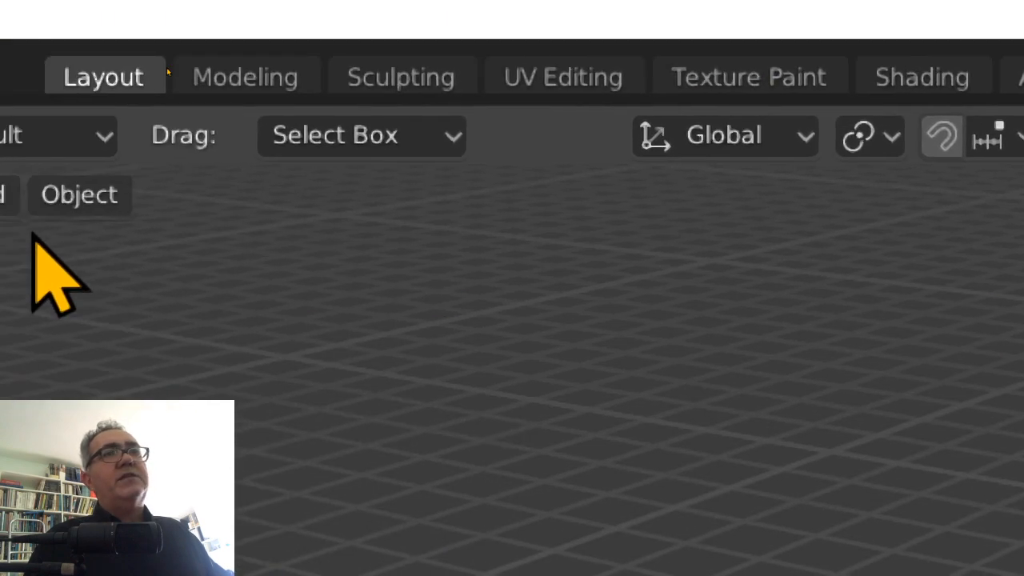
- Add a plane mesh in Object Mode, set its size to 18 m, and move it down and away from the cups
click(293, 209)
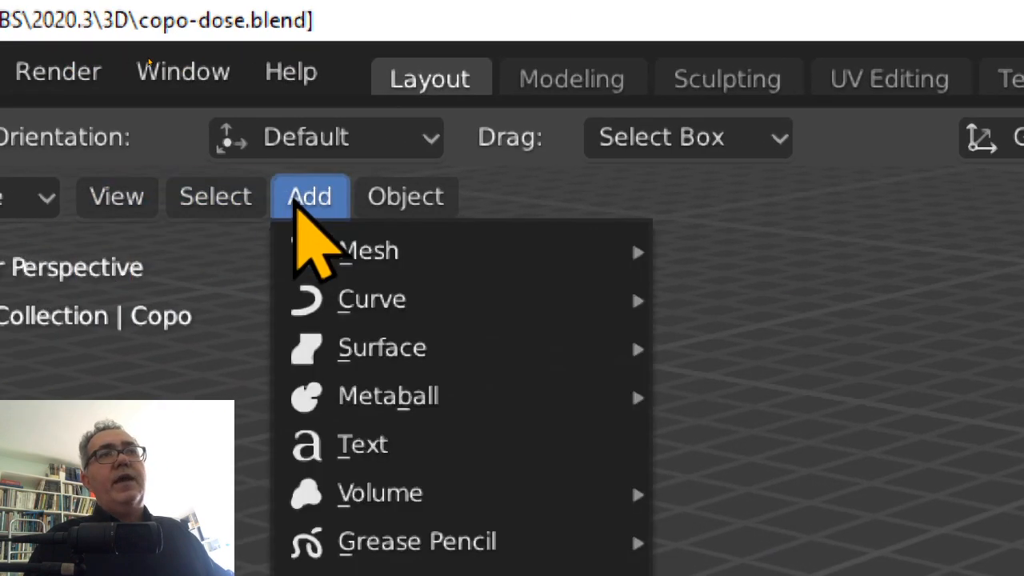
mouse_move(331, 264)
click(789, 253)
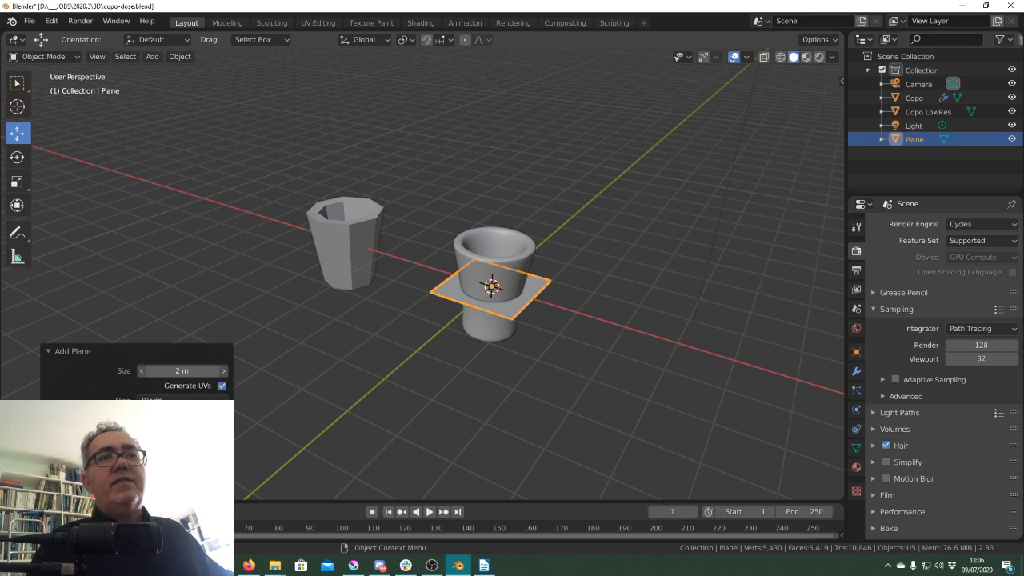
drag(182, 370, 1021, 425)
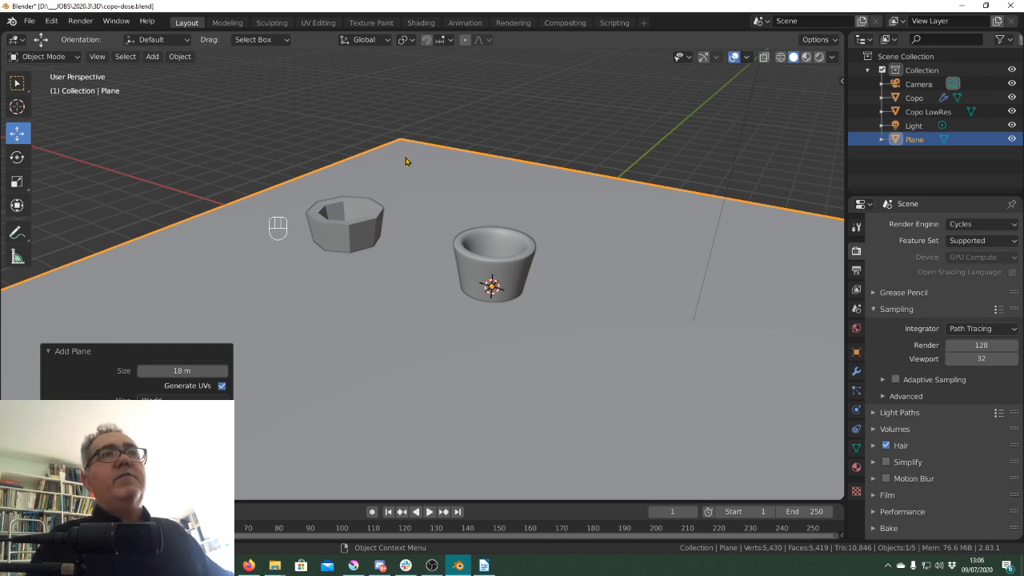
drag(421, 184, 12, 329)
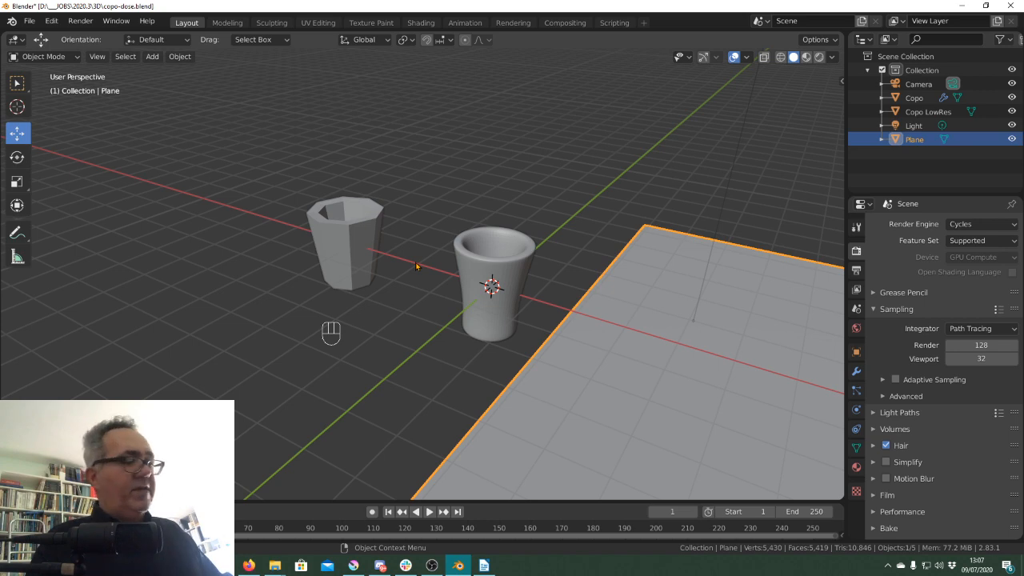
- In the front view, raise the smooth cup and the low-resolution cup until their bases sit on the red X axis
key(KP_1)
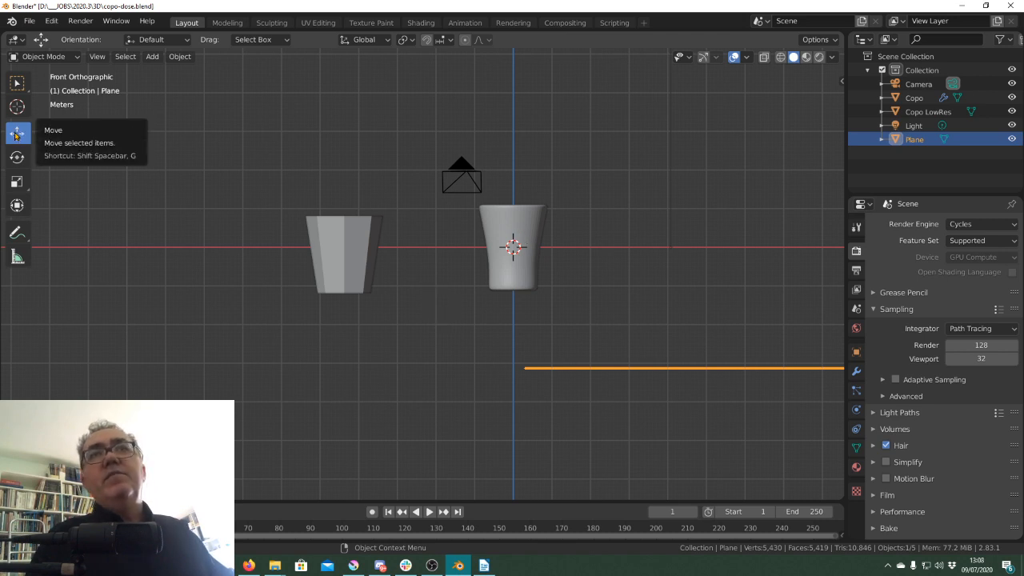
click(520, 228)
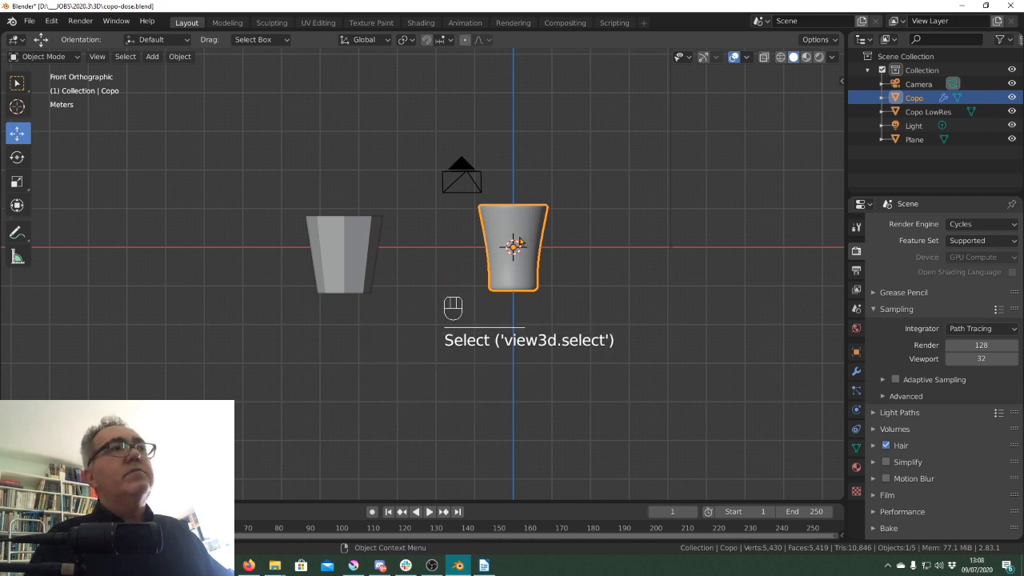
drag(519, 240, 525, 169)
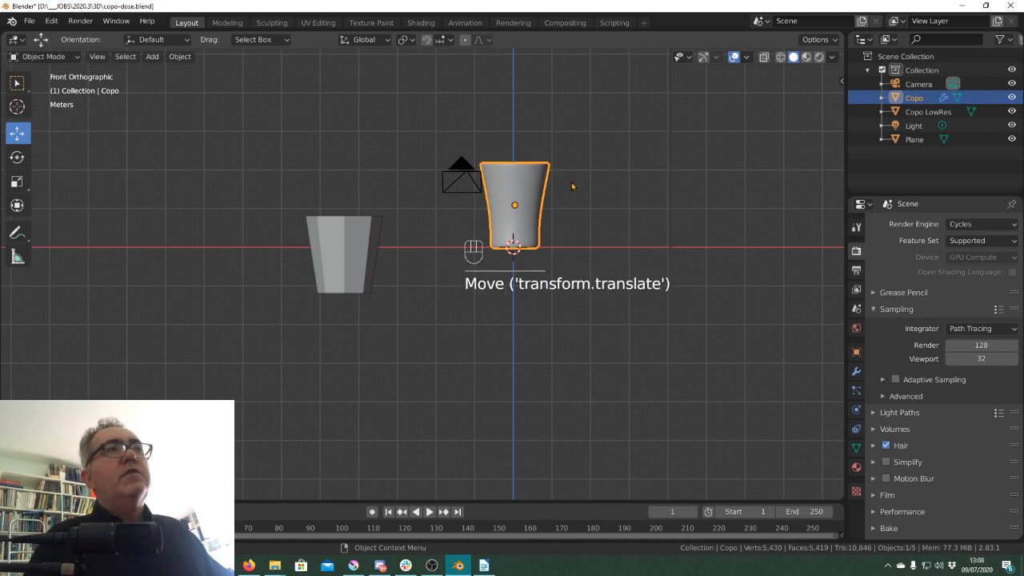
click(351, 251)
drag(350, 253, 350, 219)
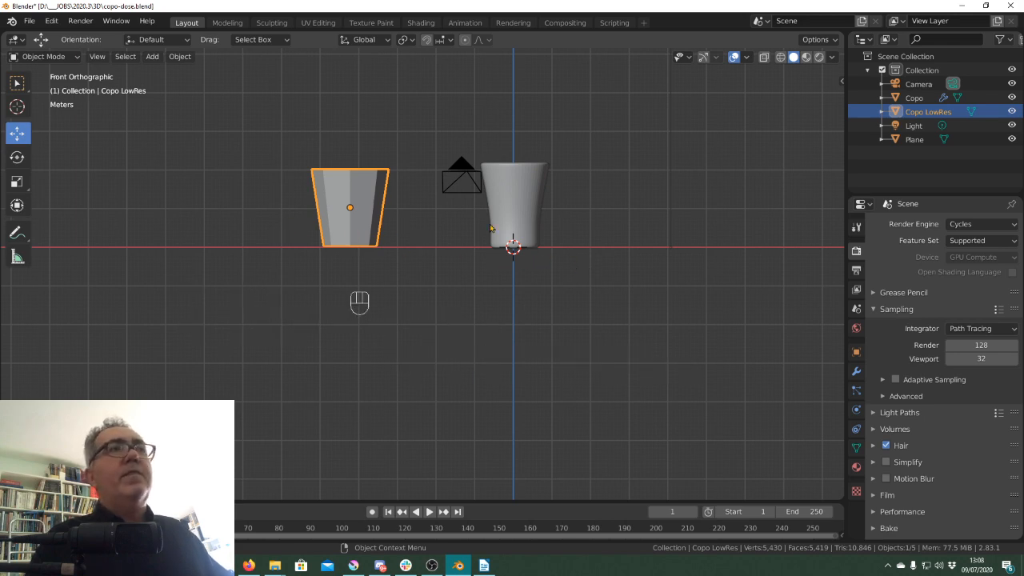
- Move the plane under both cups, aligned with their bases at the X axis, to serve as their floor
middle_drag(525, 250, 567, 220)
click(597, 337)
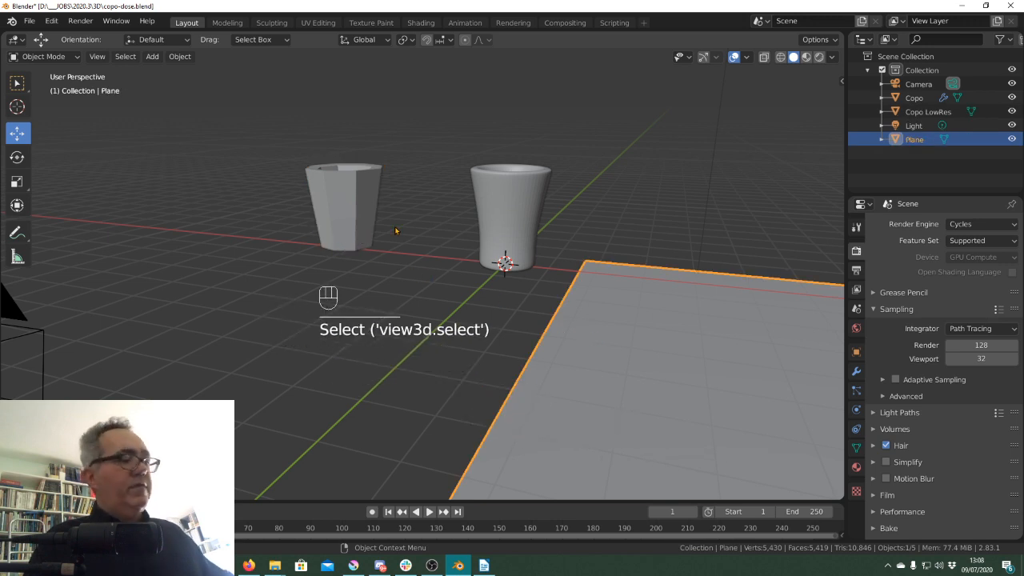
key(KP_1)
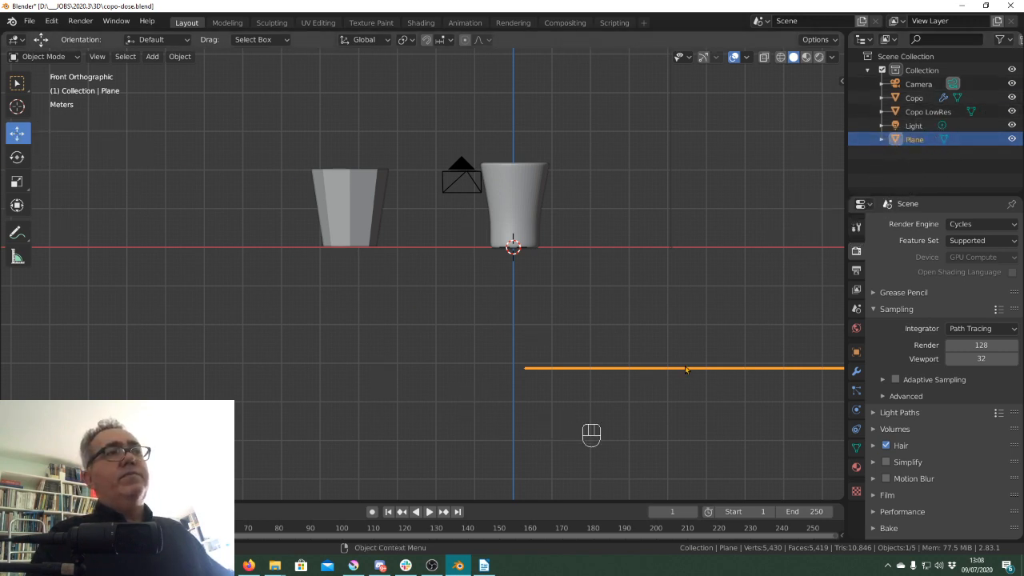
drag(690, 366, 263, 245)
scroll(392, 196, up, 2)
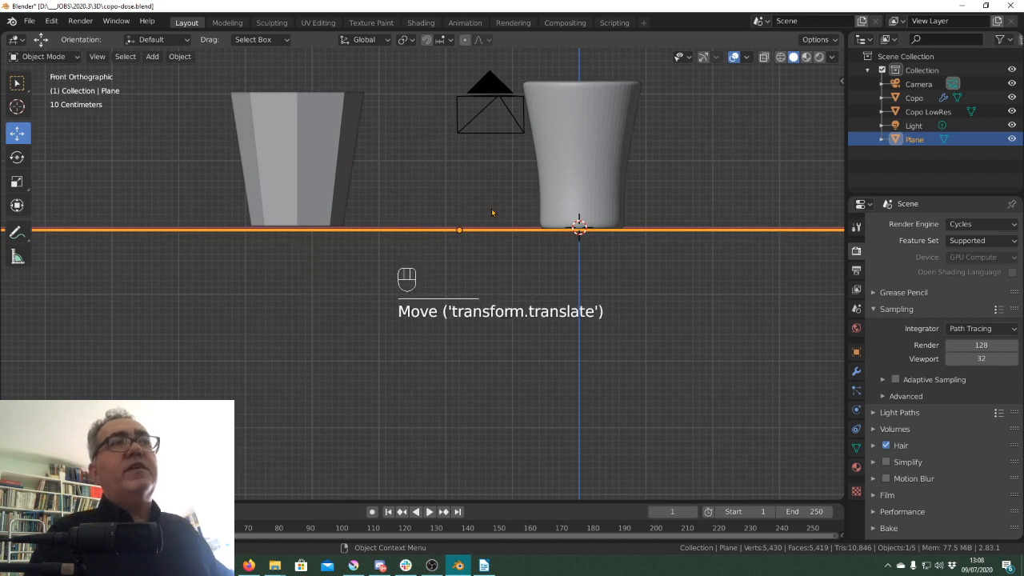
scroll(492, 215, up, 3)
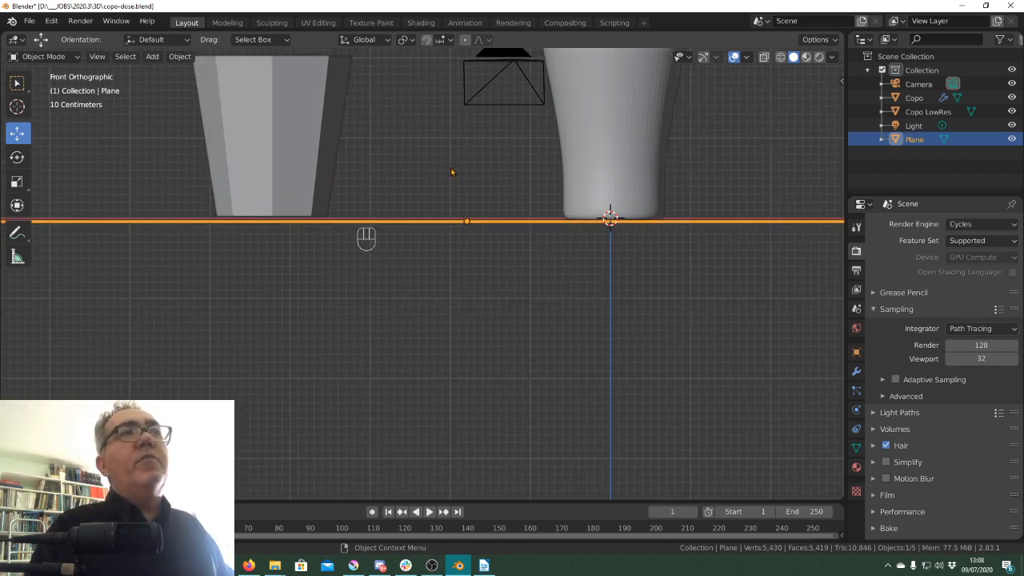
drag(456, 180, 457, 179)
scroll(477, 152, down, 3)
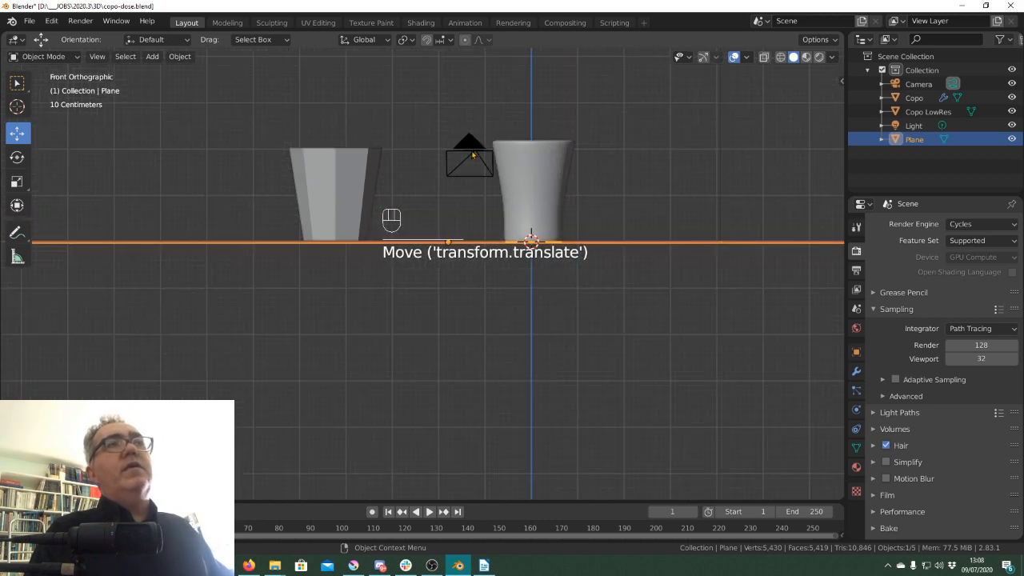
middle_drag(473, 154, 418, 235)
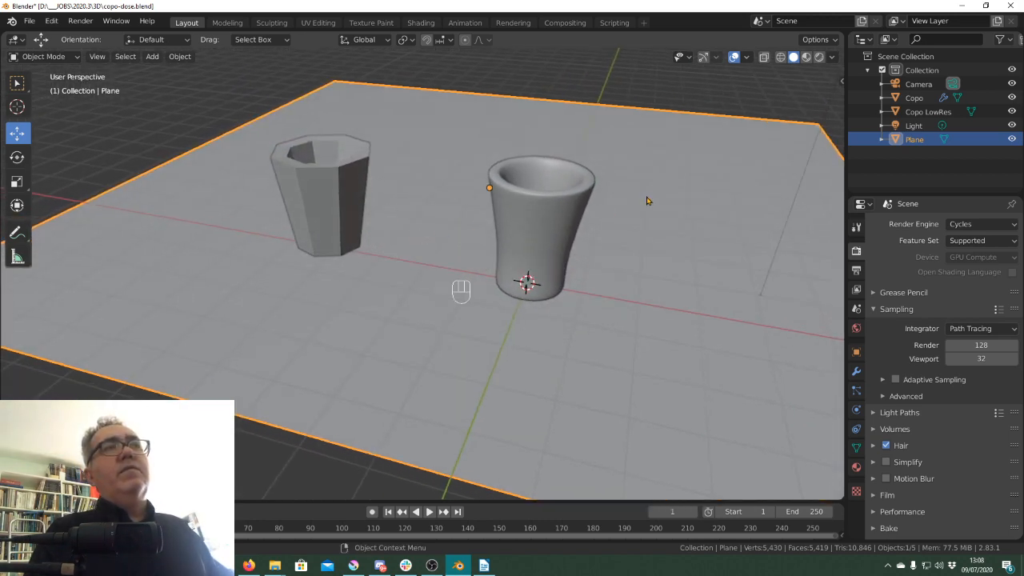
scroll(648, 201, down, 5)
middle_drag(650, 199, 626, 255)
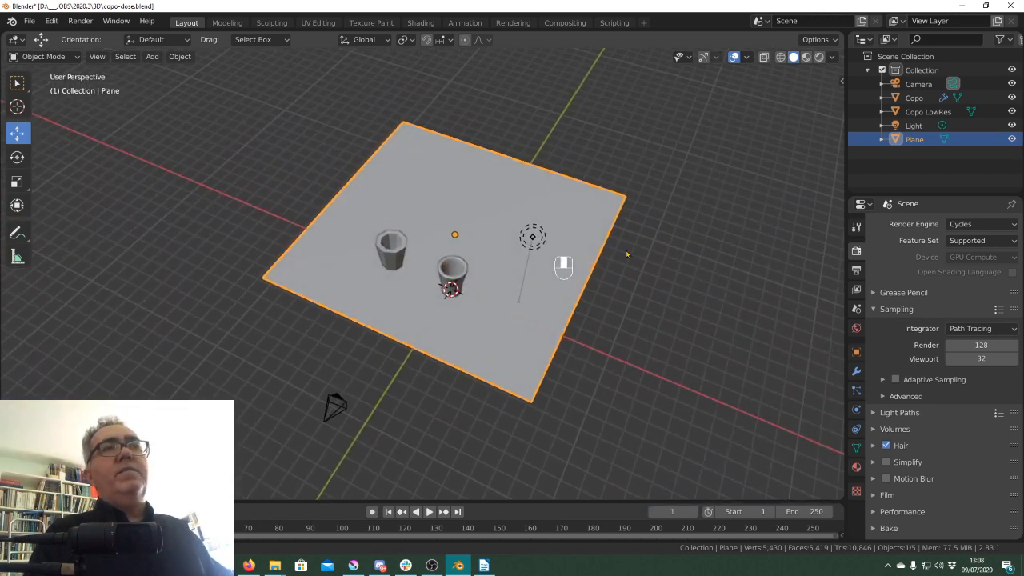
scroll(551, 199, down, 2)
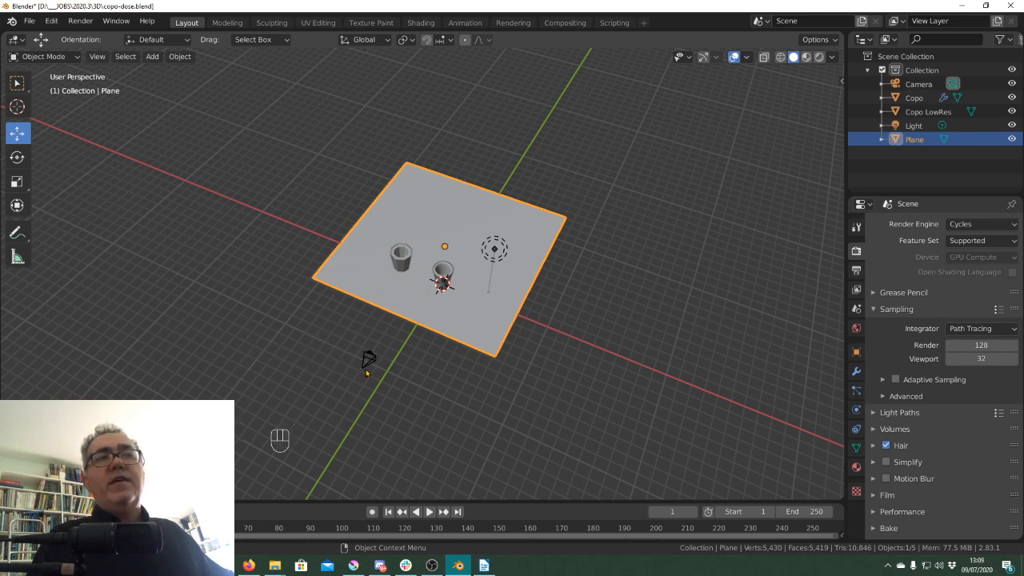
- From the top view, move the plane toward the camera so that it extends beneath the camera as well as both cups
scroll(366, 373, up, 3)
click(320, 437)
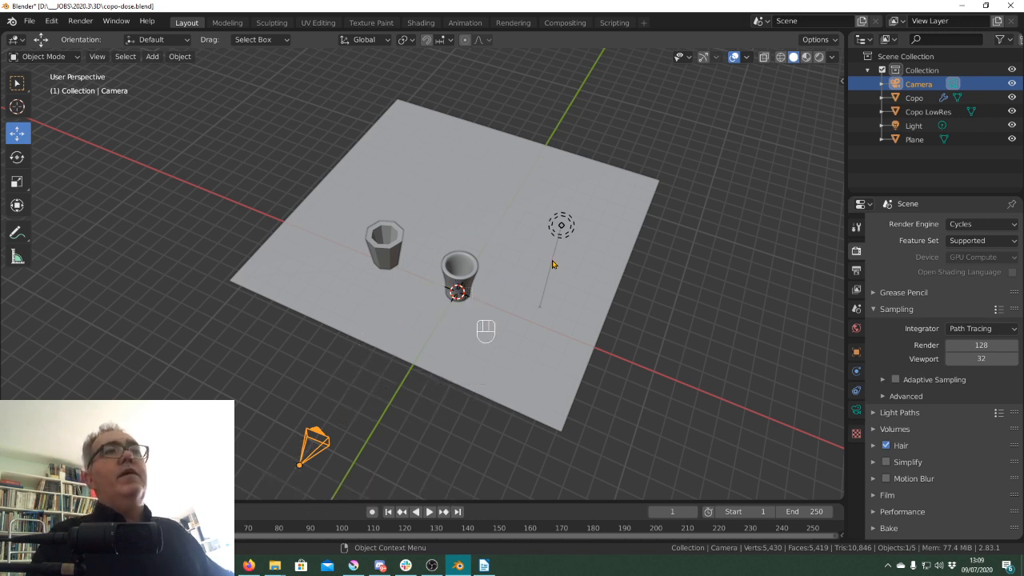
key(KP_7)
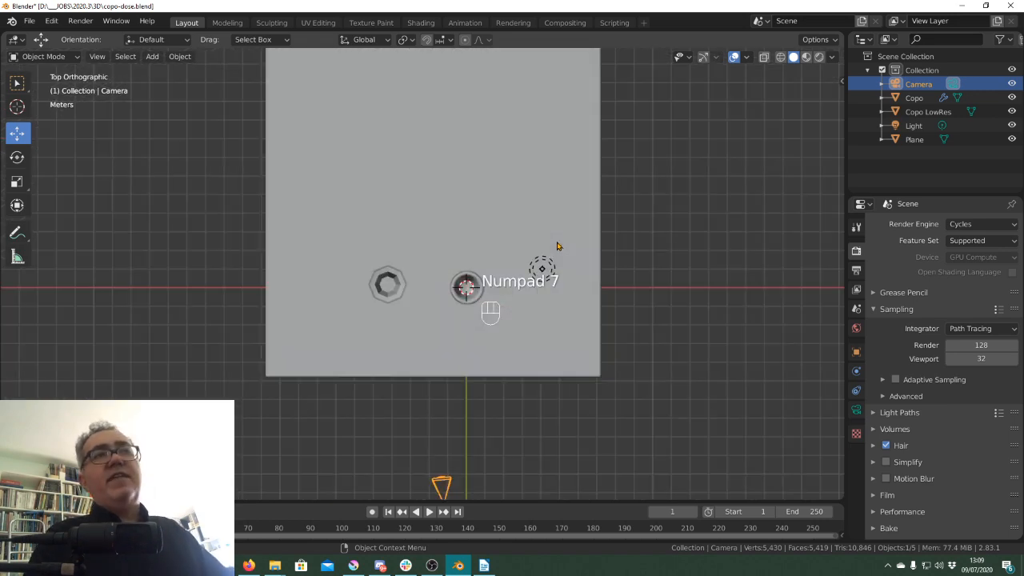
scroll(558, 246, down, 2)
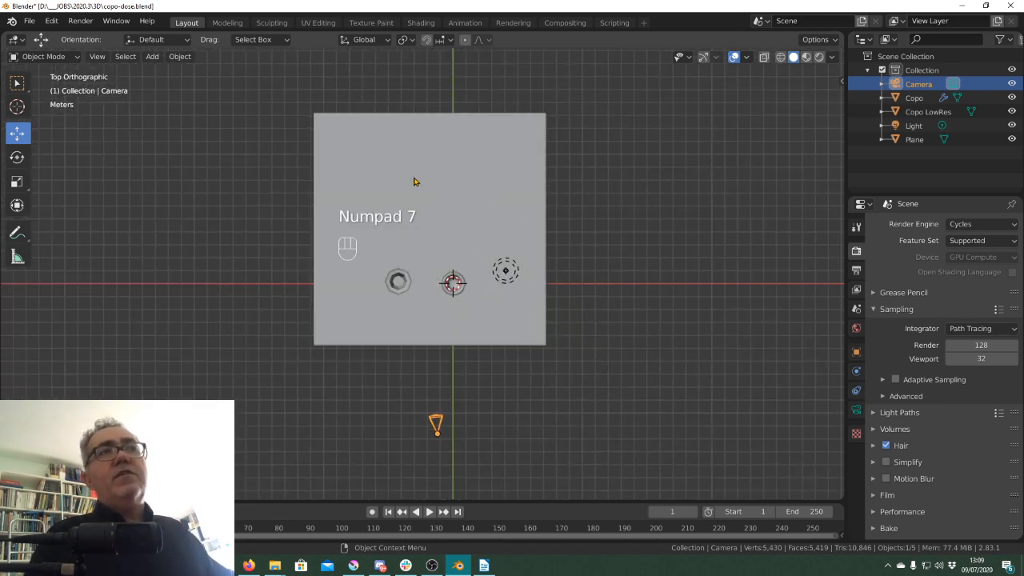
click(414, 181)
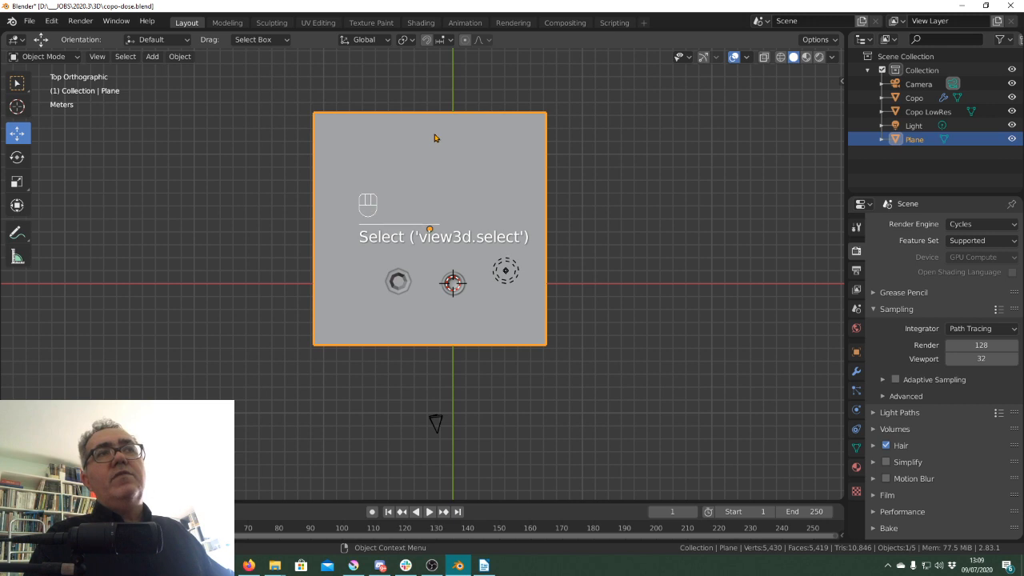
drag(435, 137, 443, 234)
middle_drag(661, 306, 587, 144)
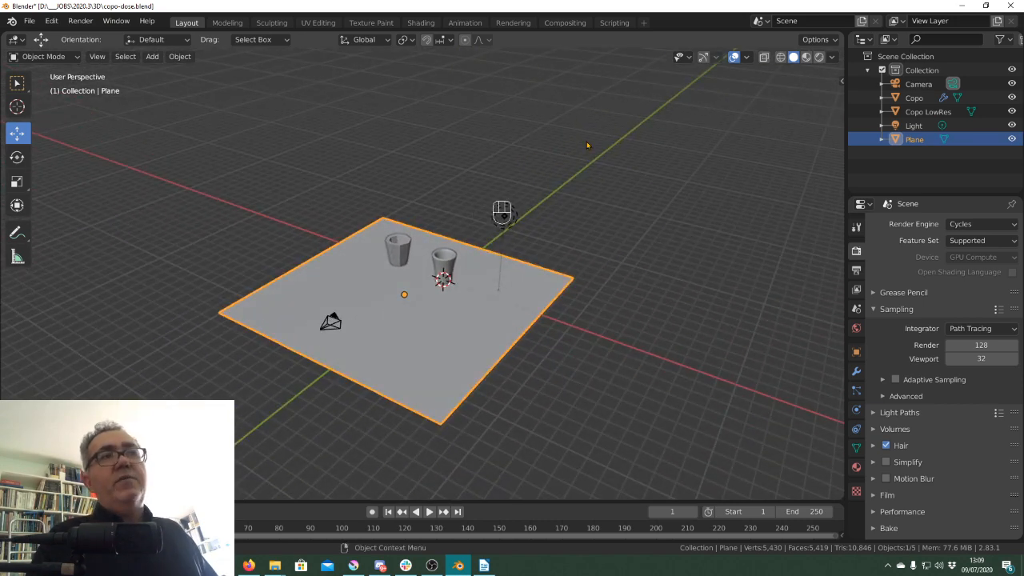
- Reframe the camera view so both cups fit entirely inside the frame with the floor below, and render the image
key(KP_0)
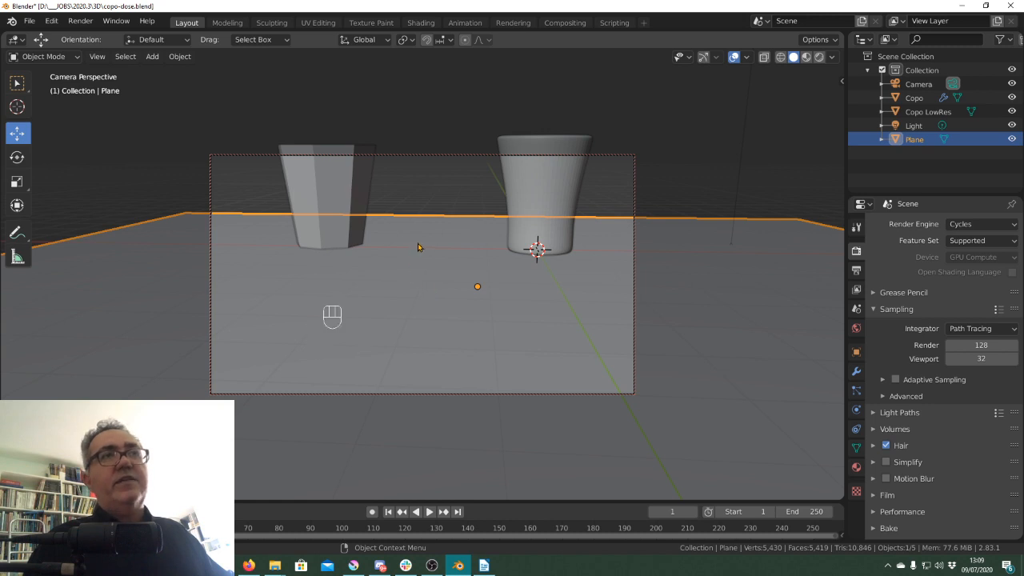
key(shift)
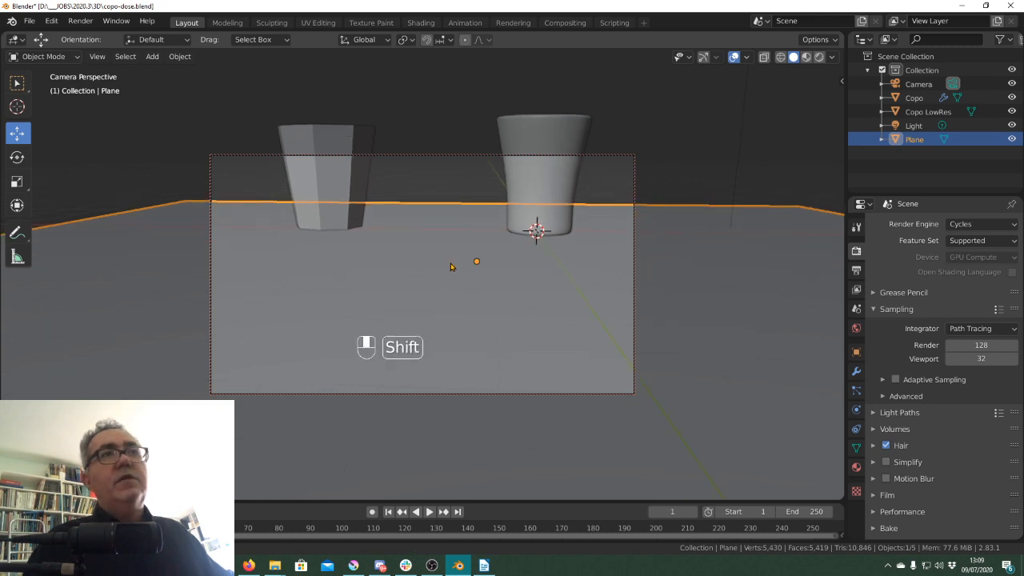
shift+middle_drag(451, 280, 449, 344)
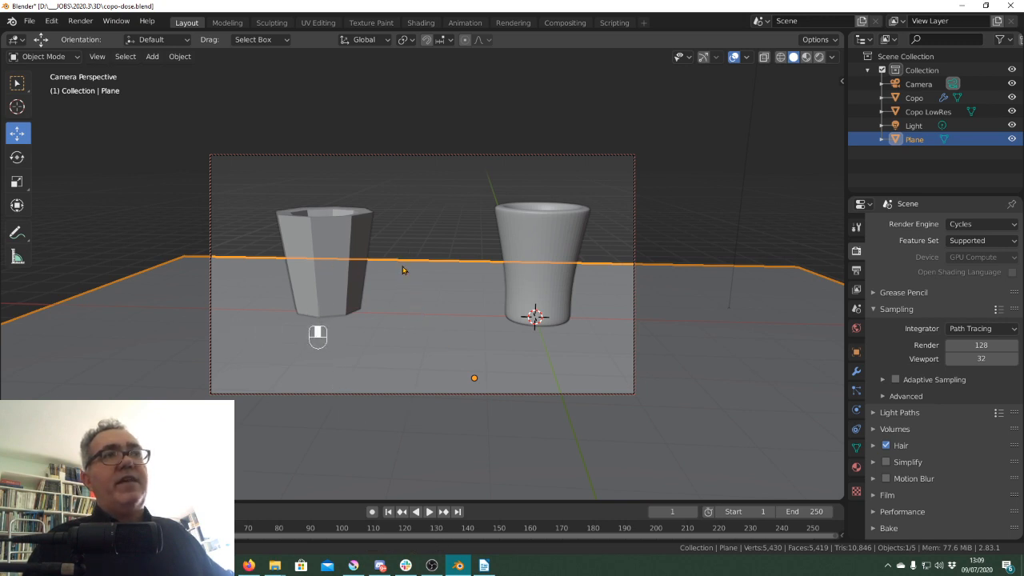
middle_drag(403, 269, 426, 255)
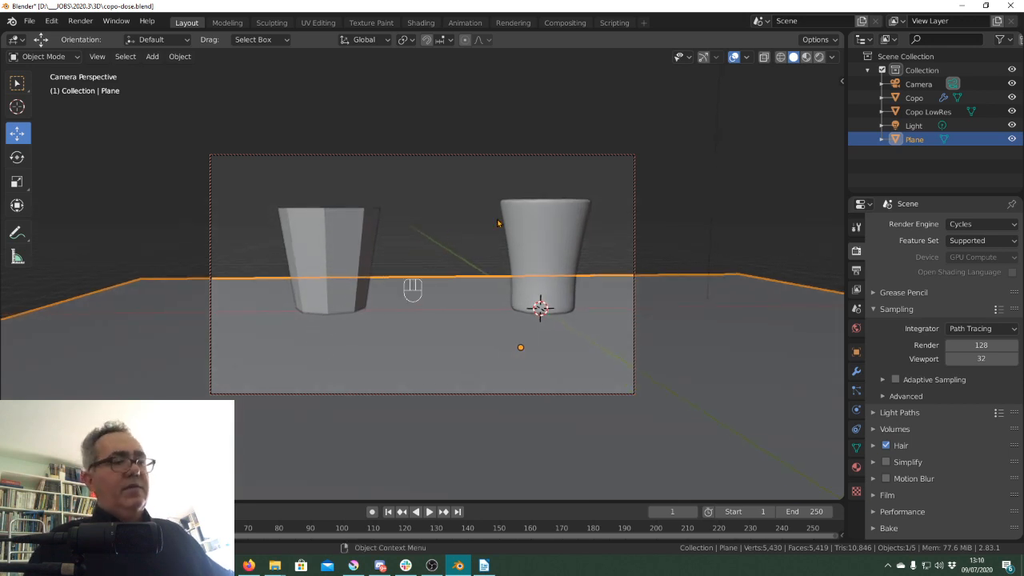
key(F12)
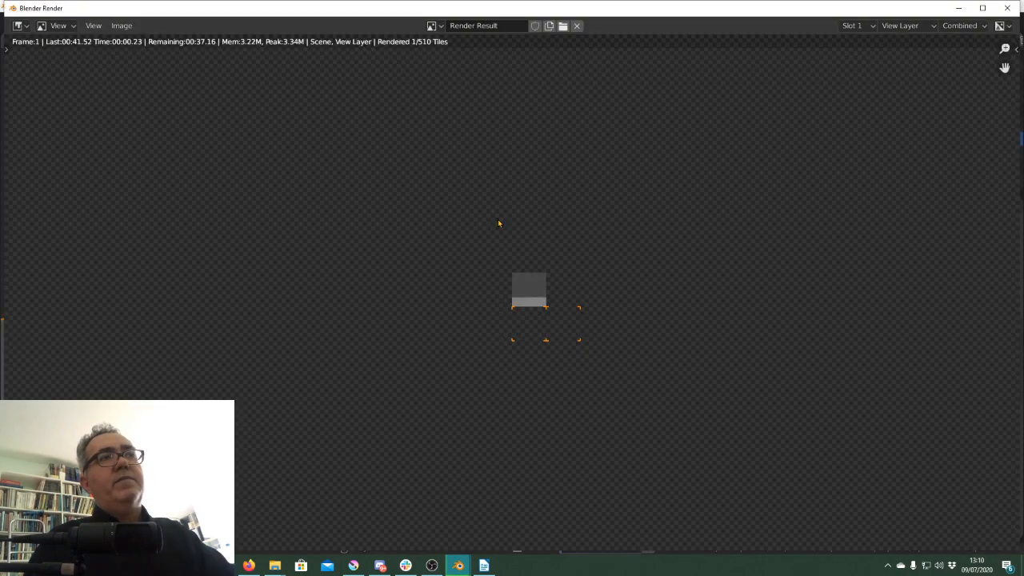
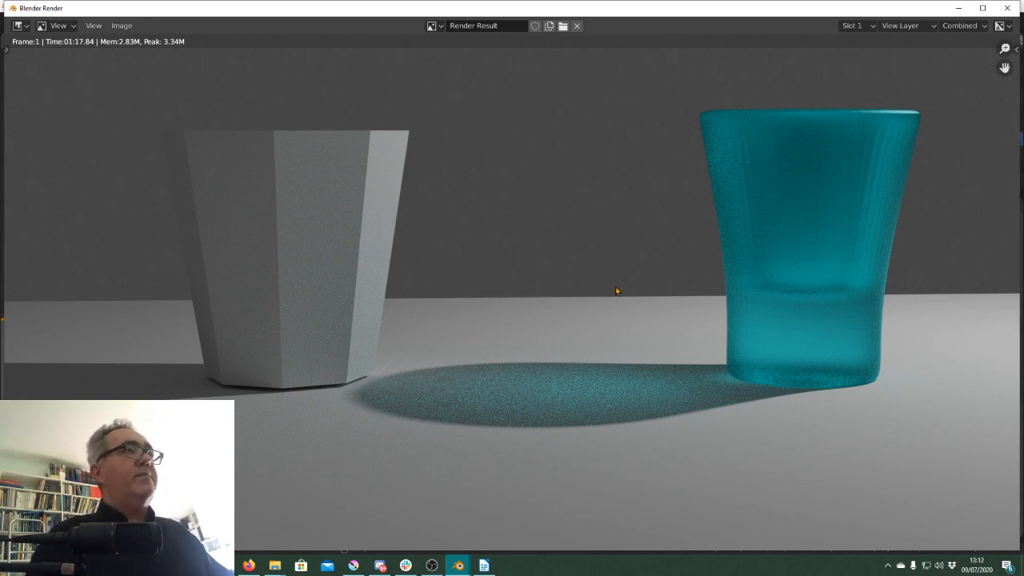
key(Escape)
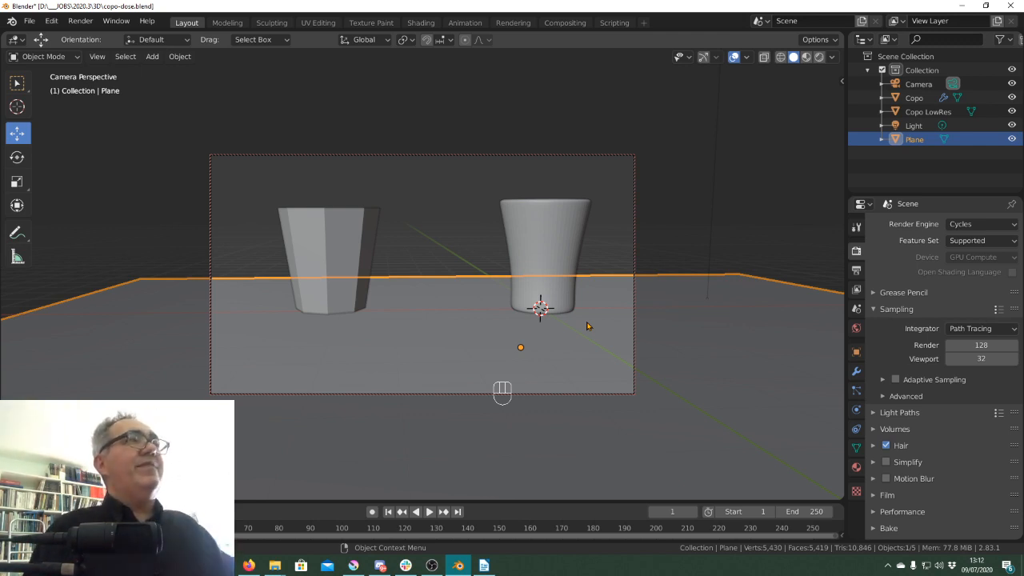
- Select the camera and find the output resolution settings, checking the render Feature Set and the tool and object properties on the way
click(989, 242)
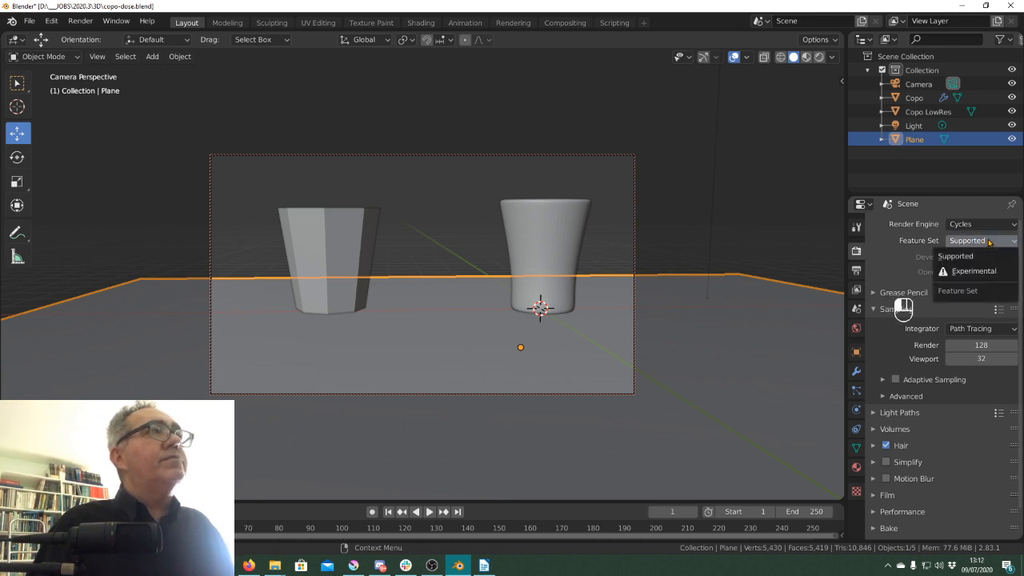
click(989, 241)
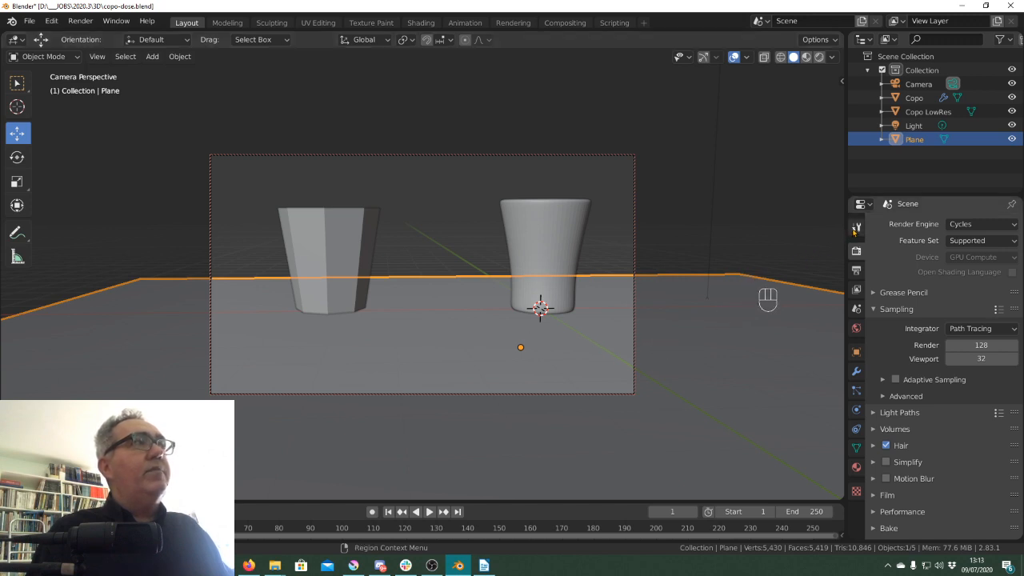
click(855, 229)
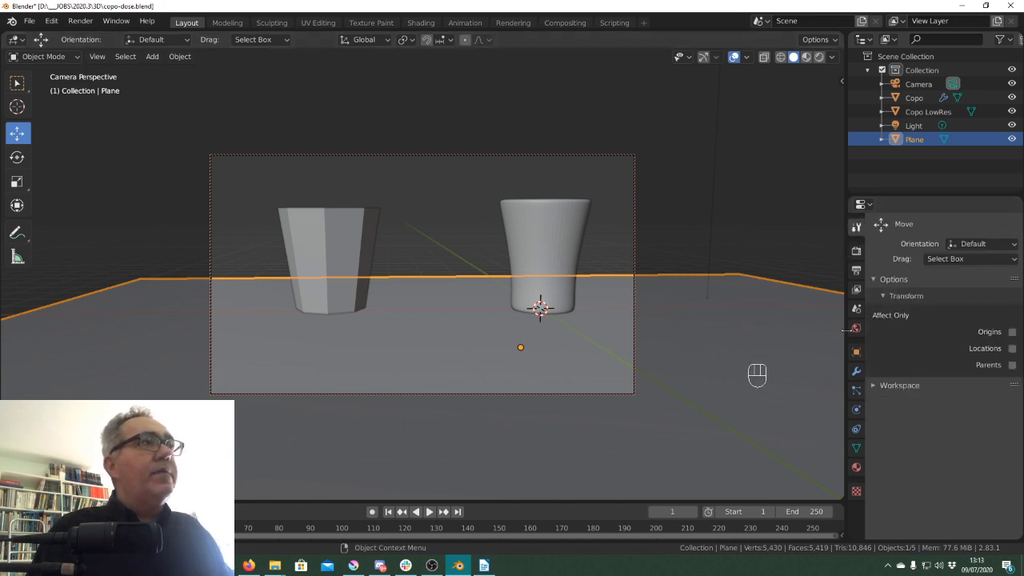
click(857, 352)
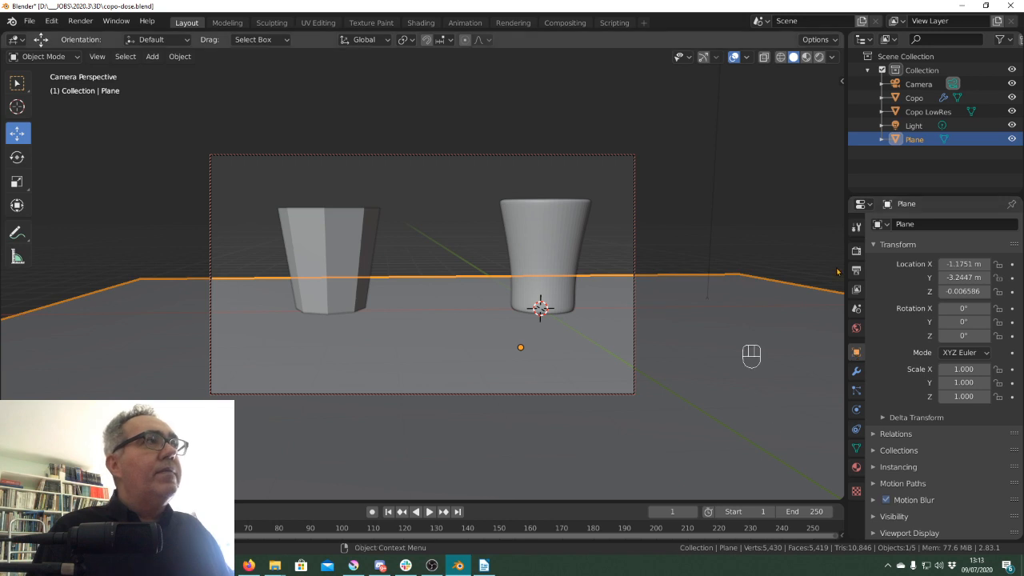
click(857, 228)
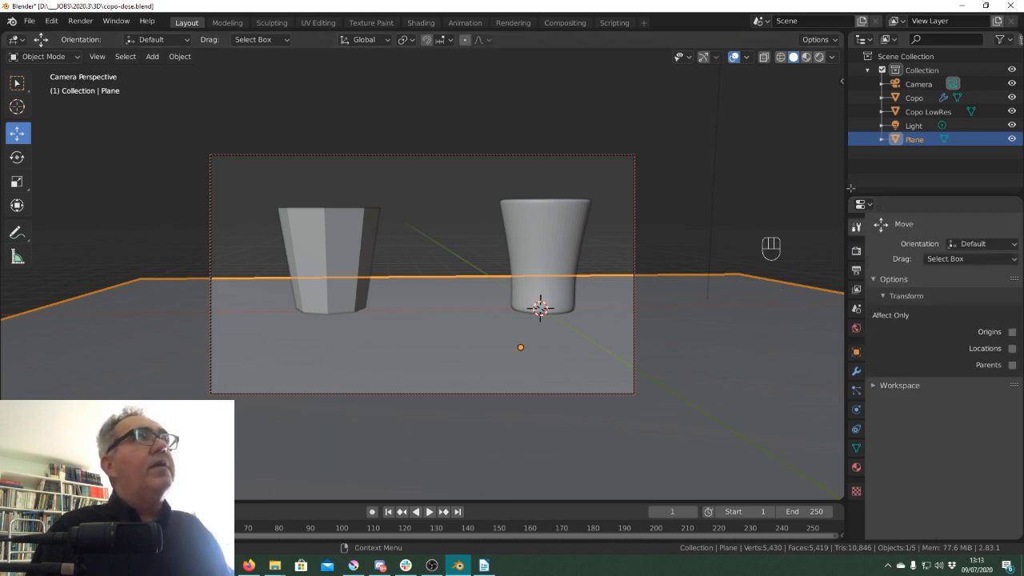
click(928, 86)
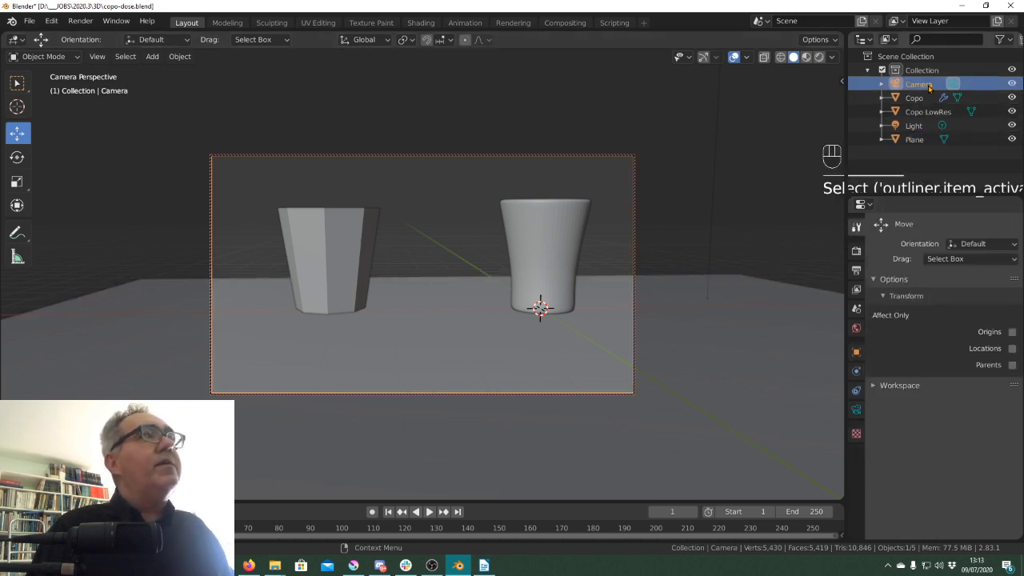
click(857, 251)
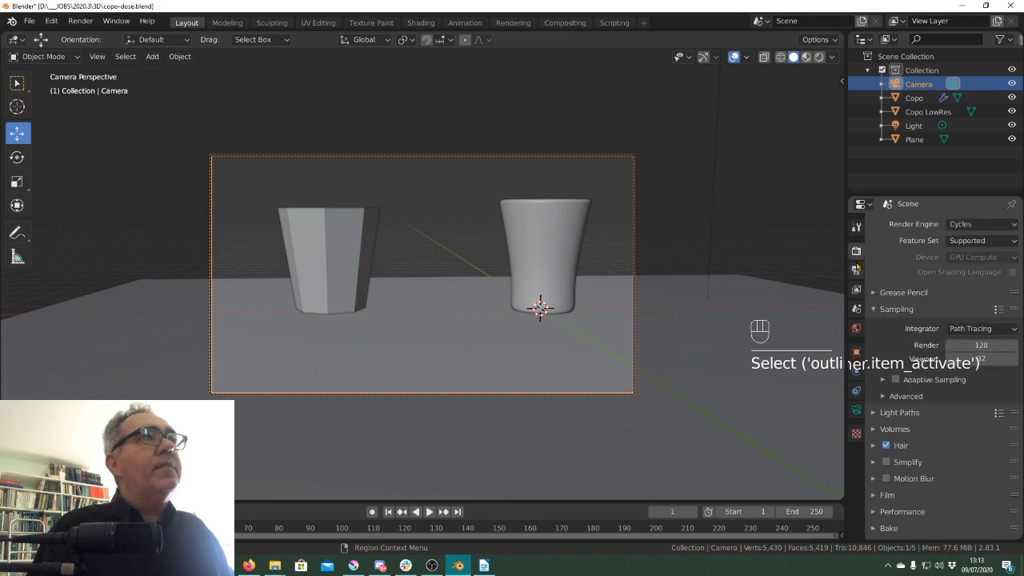
click(856, 270)
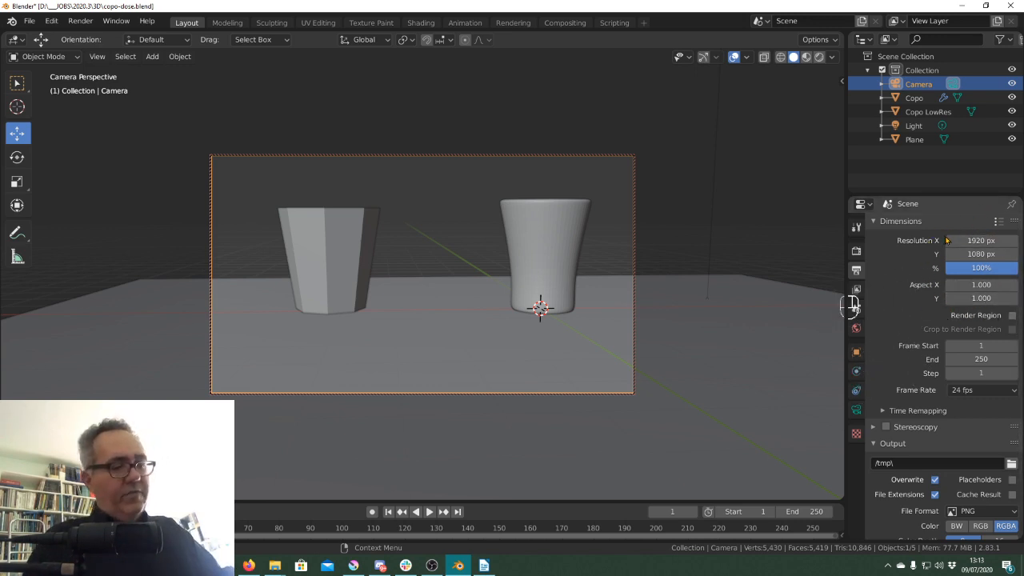
- Set the render output resolution to 1280 px in X and 720 px in Y
key(super+plus)
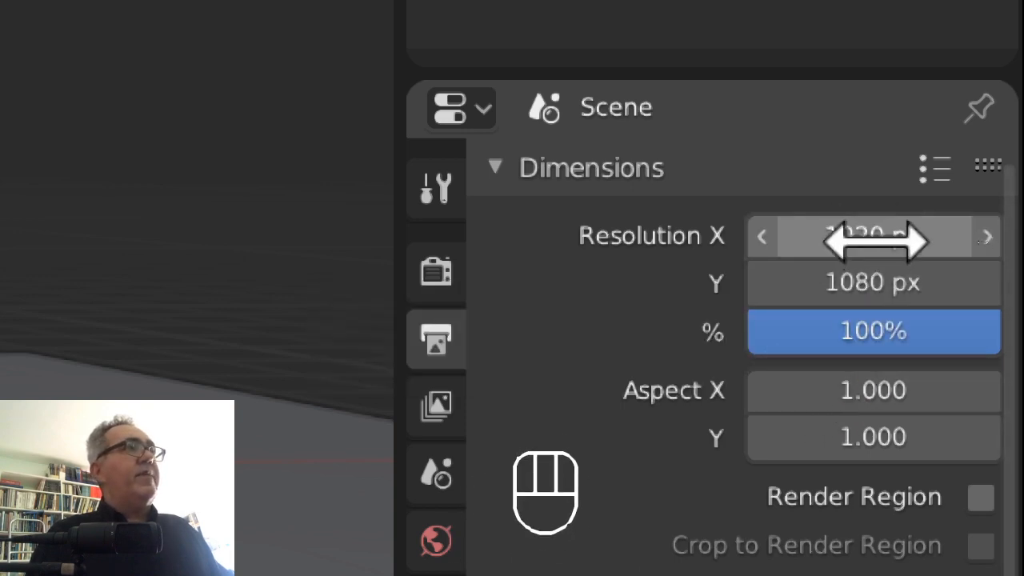
drag(873, 237, 816, 237)
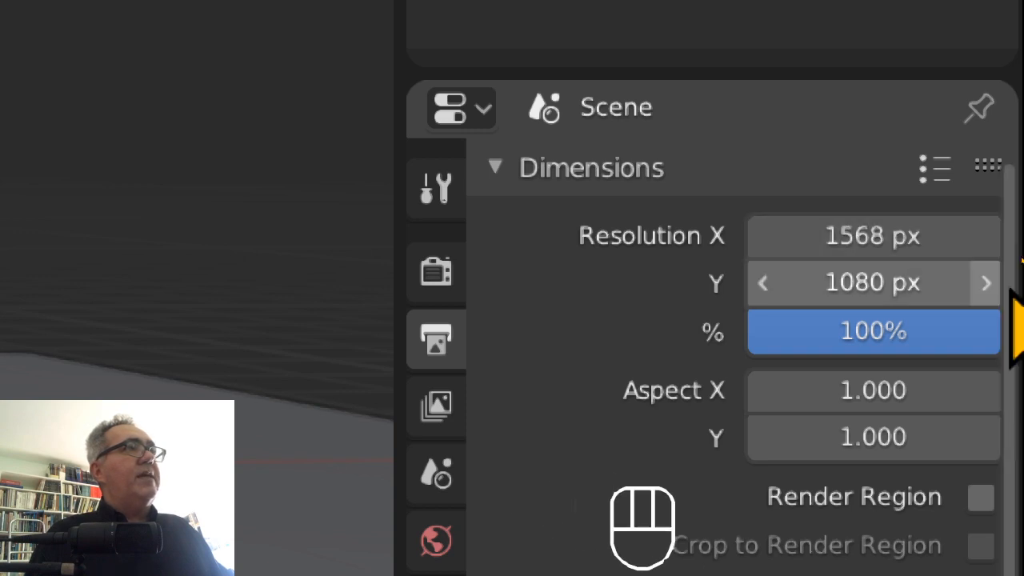
click(834, 236)
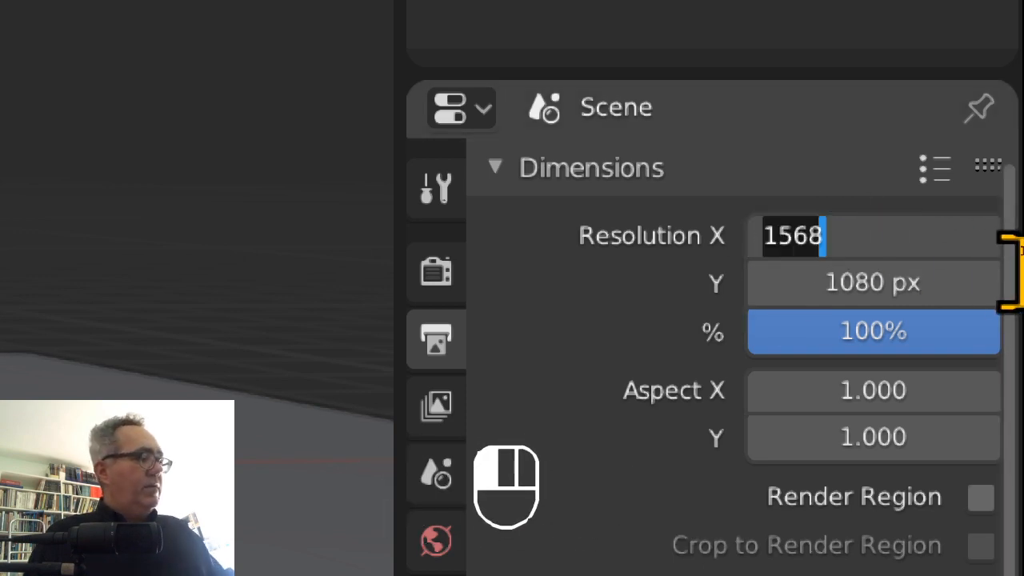
text(1280)
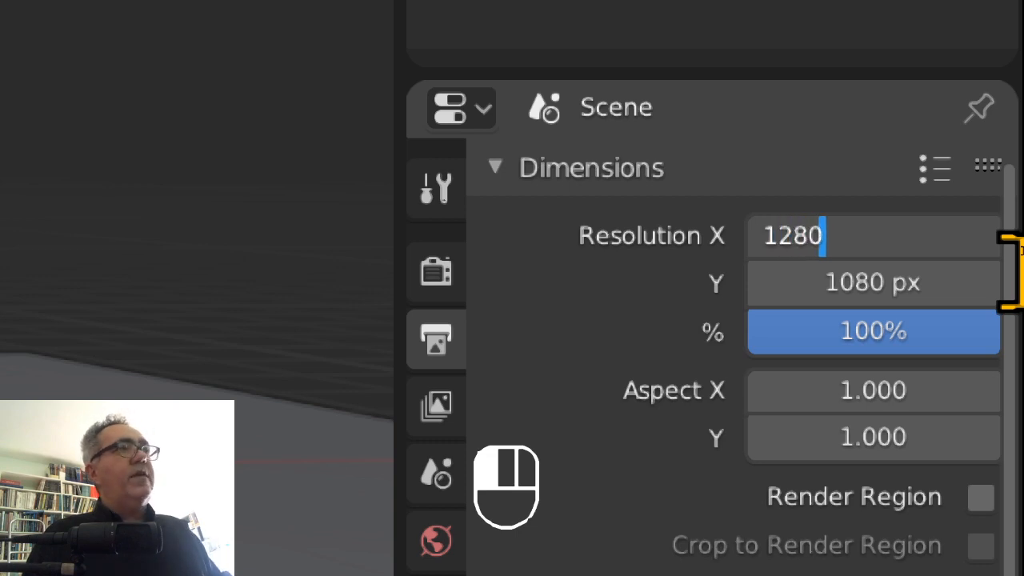
key(Return)
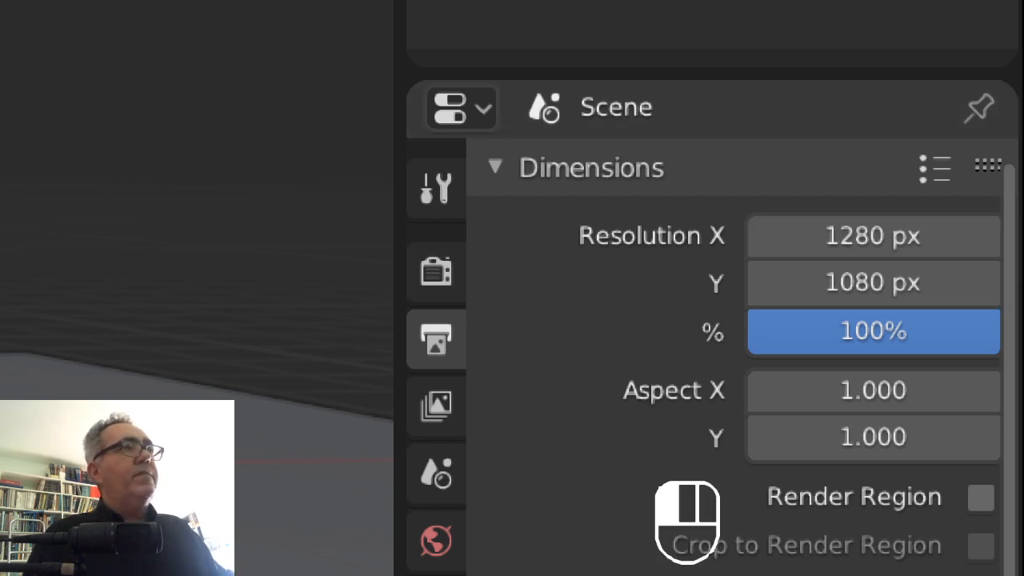
click(875, 281)
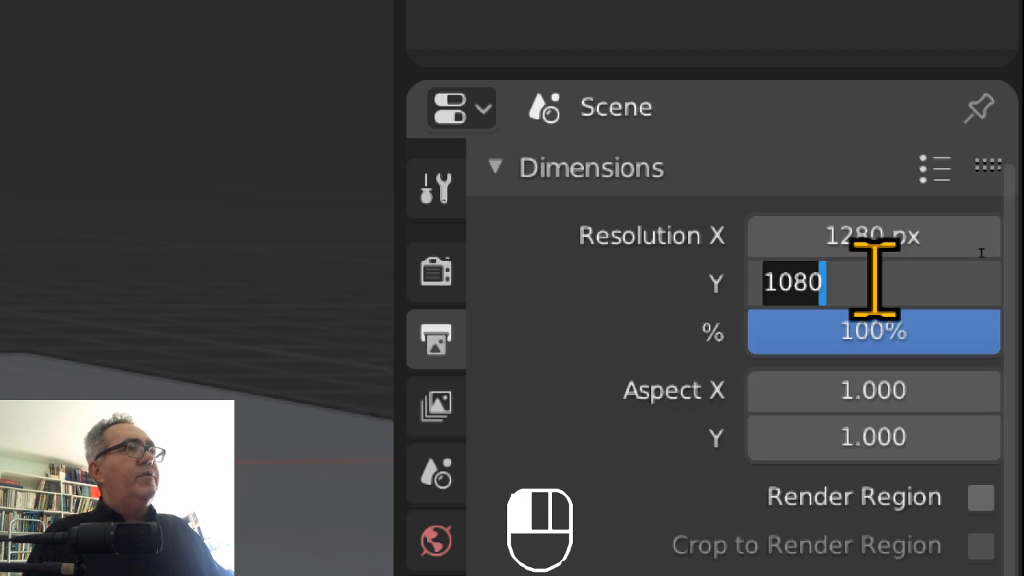
text(720)
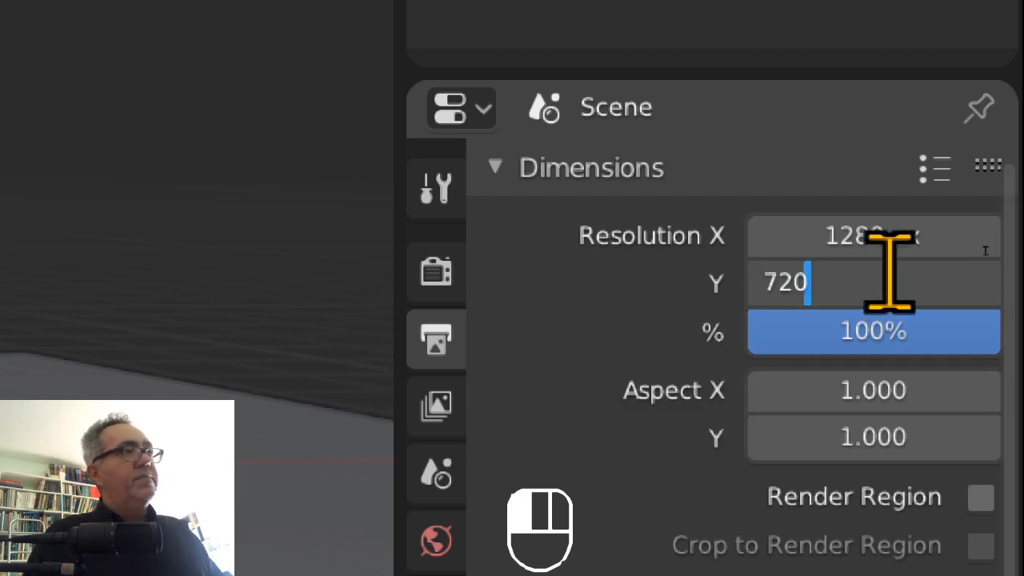
key(Return)
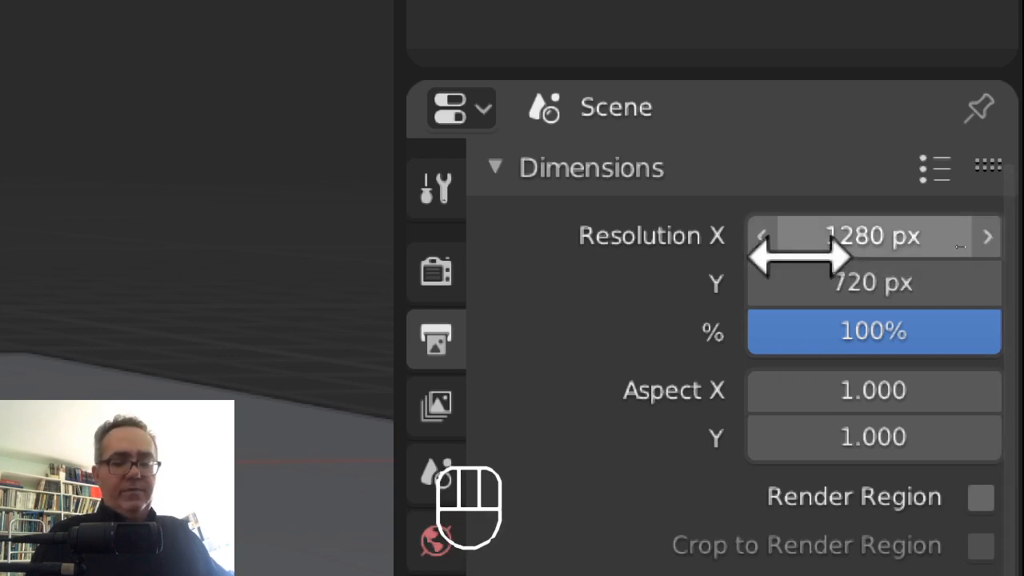
- Render the scene at the current output resolution, examine the image of both cups, and close the render window
key(super)
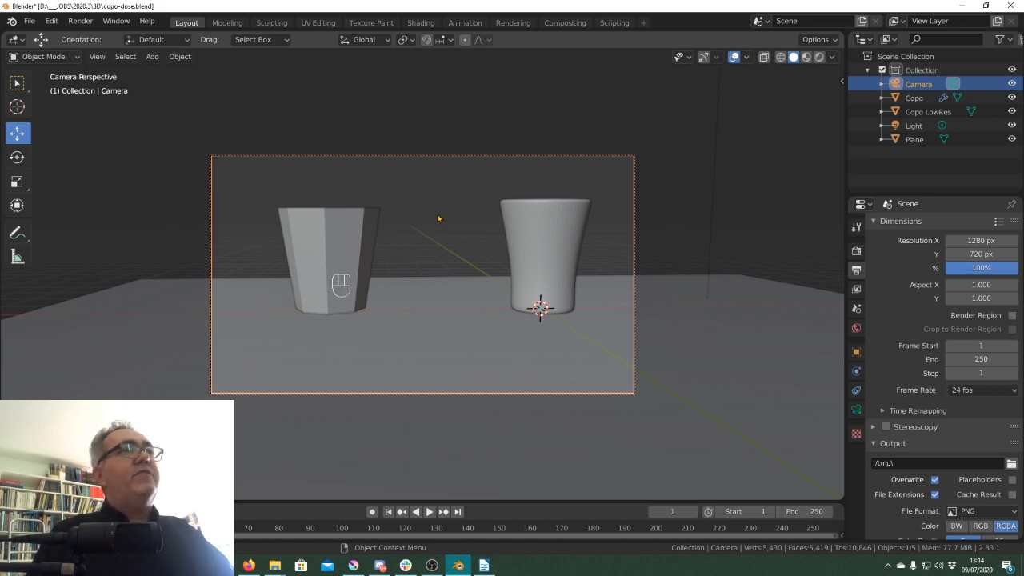
key(F12)
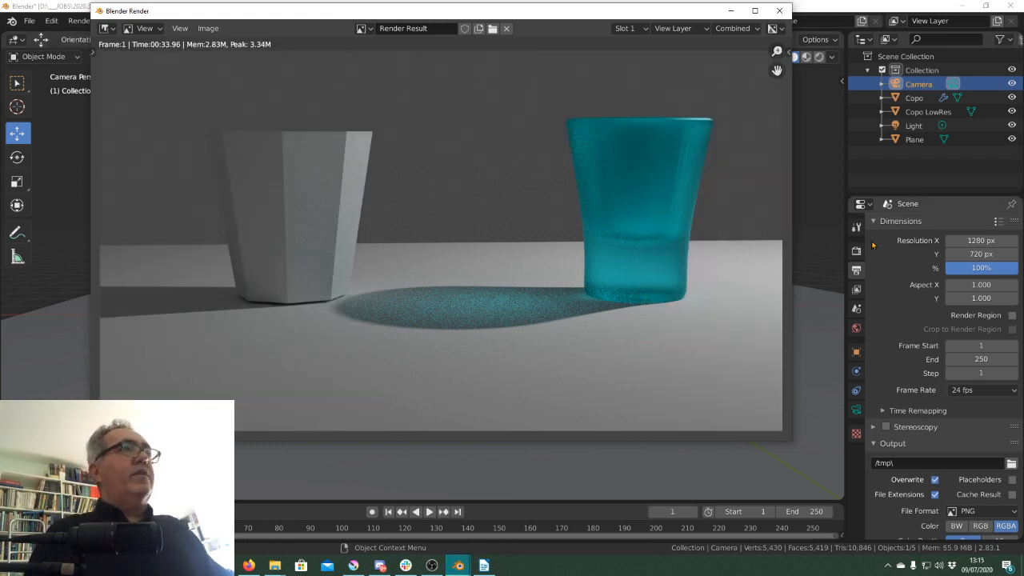
drag(515, 12, 518, 59)
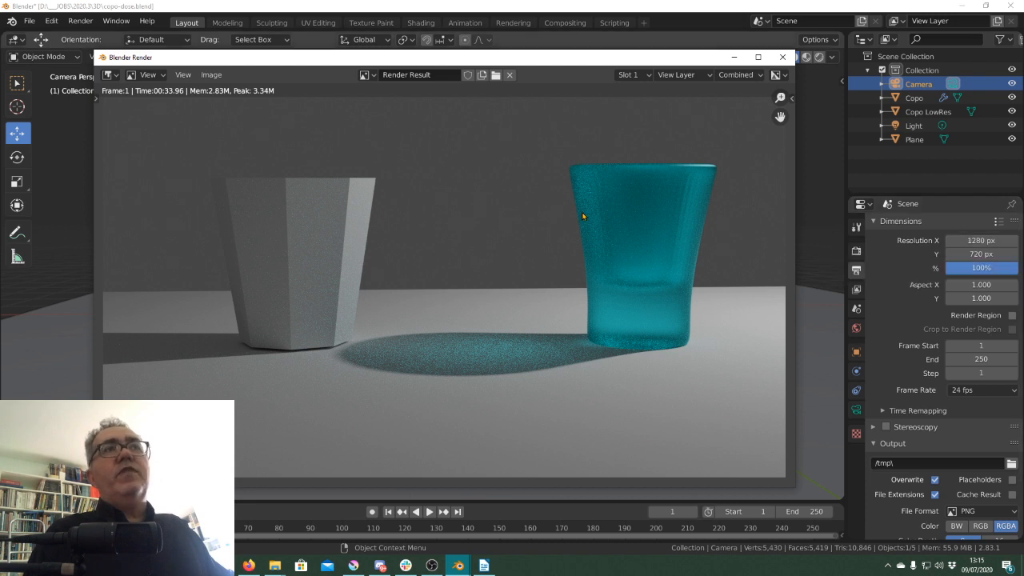
click(782, 57)
- Set the render output resolution to 800 px in X and 600 px in Y
click(971, 240)
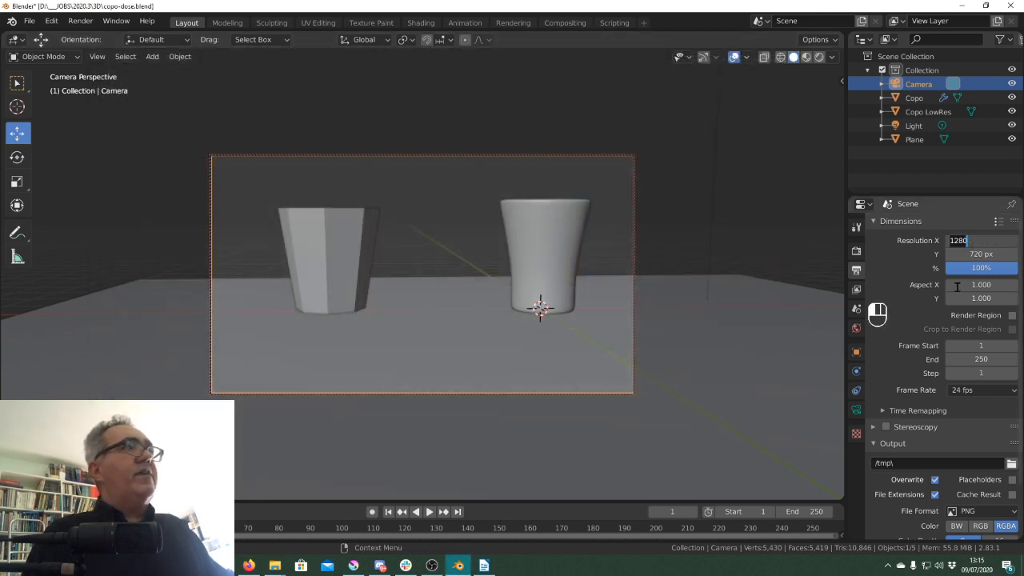
text(800)
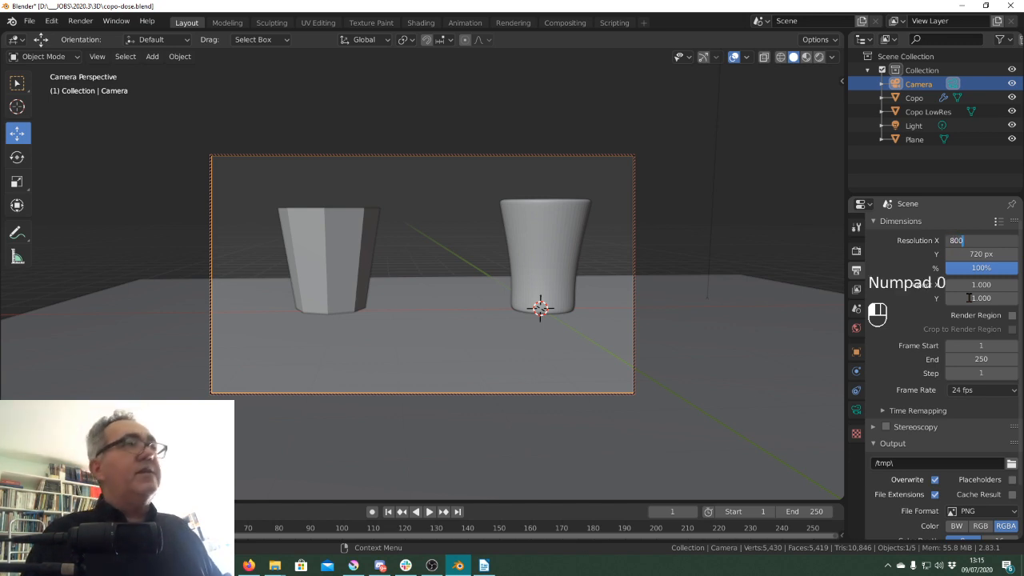
key(Tab)
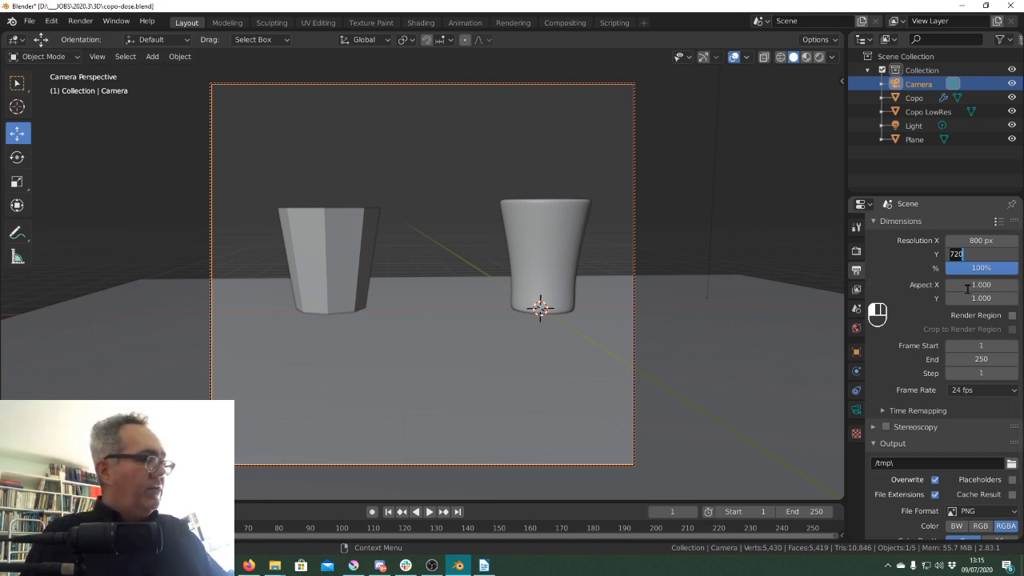
text(600)
key(Return)
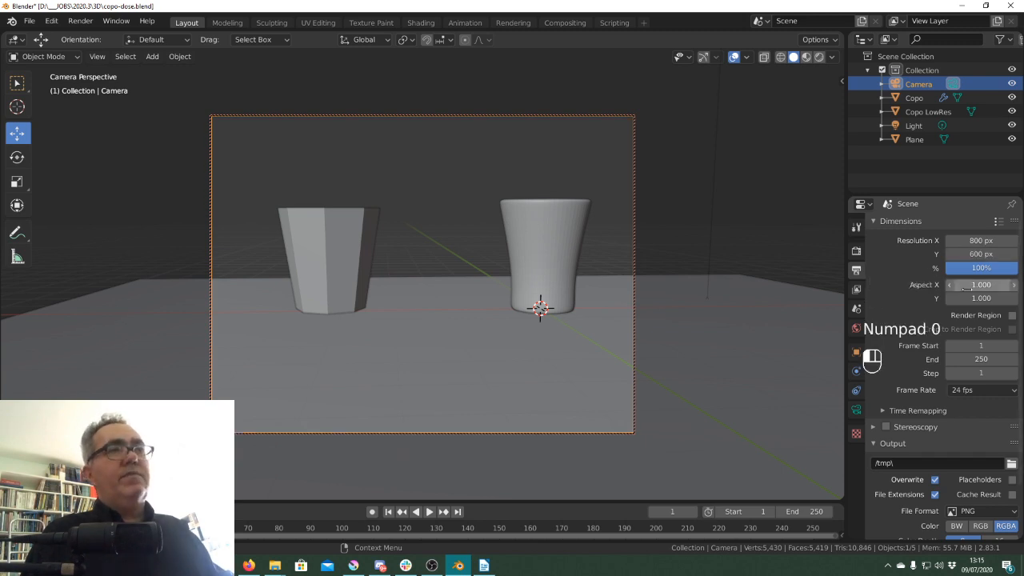
- Render the scene at 800 × 600 px, examine the image of both cups, and close the render window
key(F12)
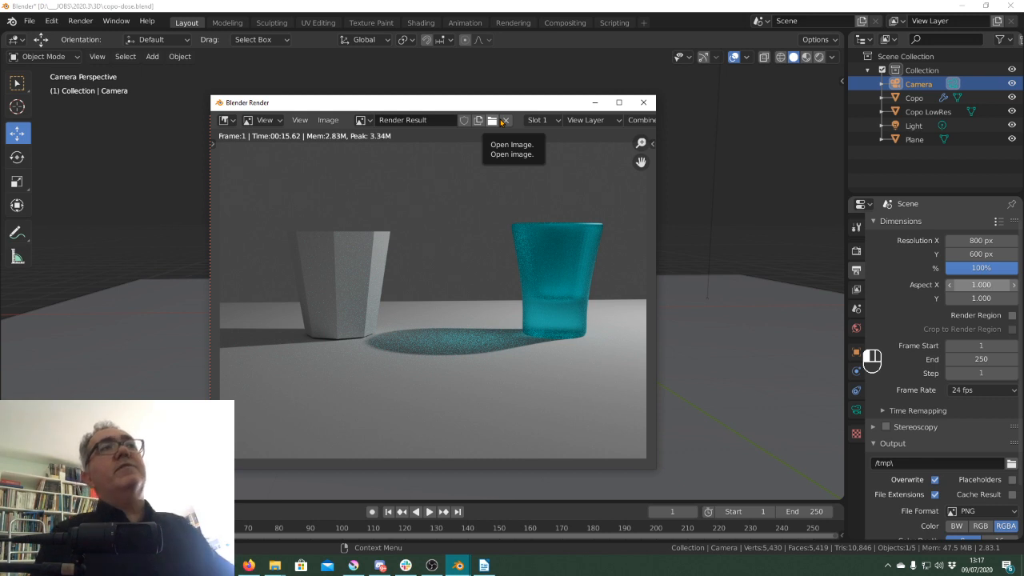
drag(481, 110, 525, 107)
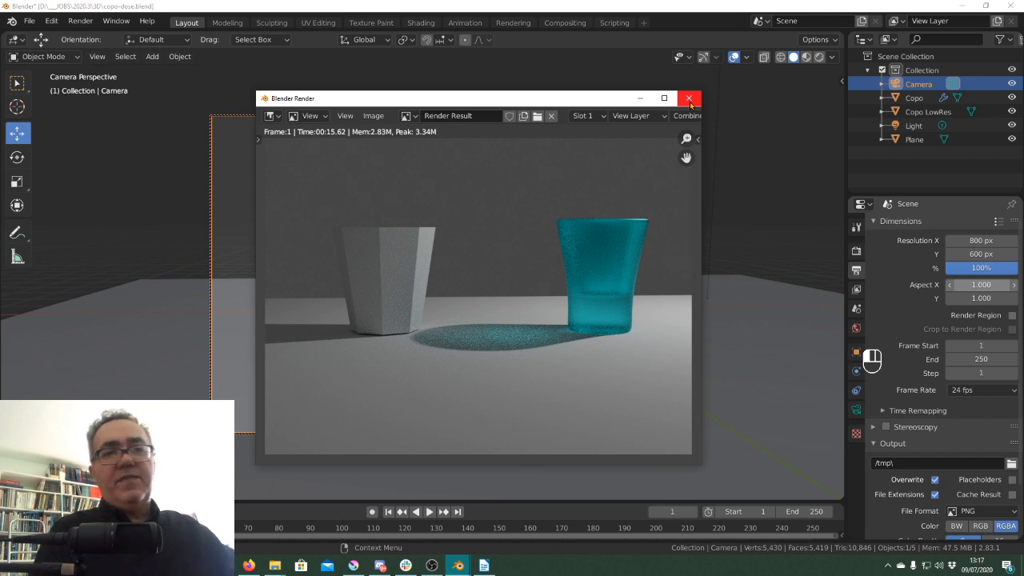
drag(554, 104, 601, 114)
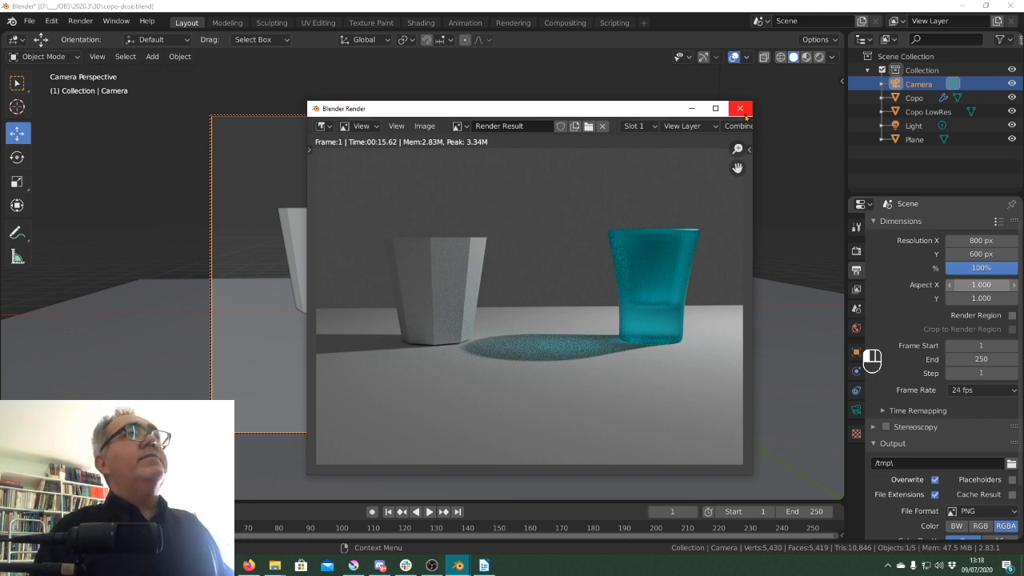
click(740, 109)
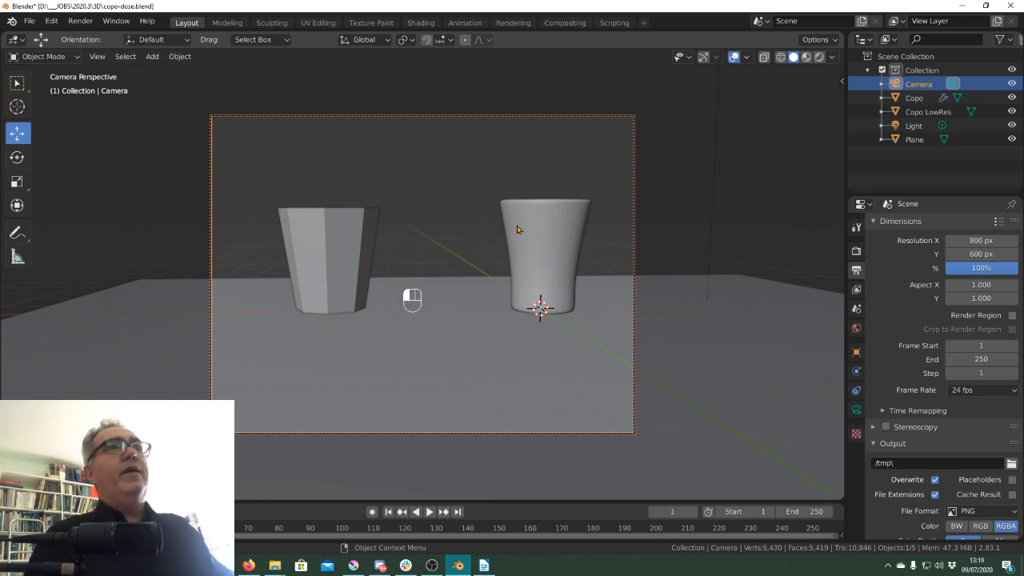
- Review the smooth cup's Glass BSDF material settings, render the scene with them, and close the render window
click(544, 222)
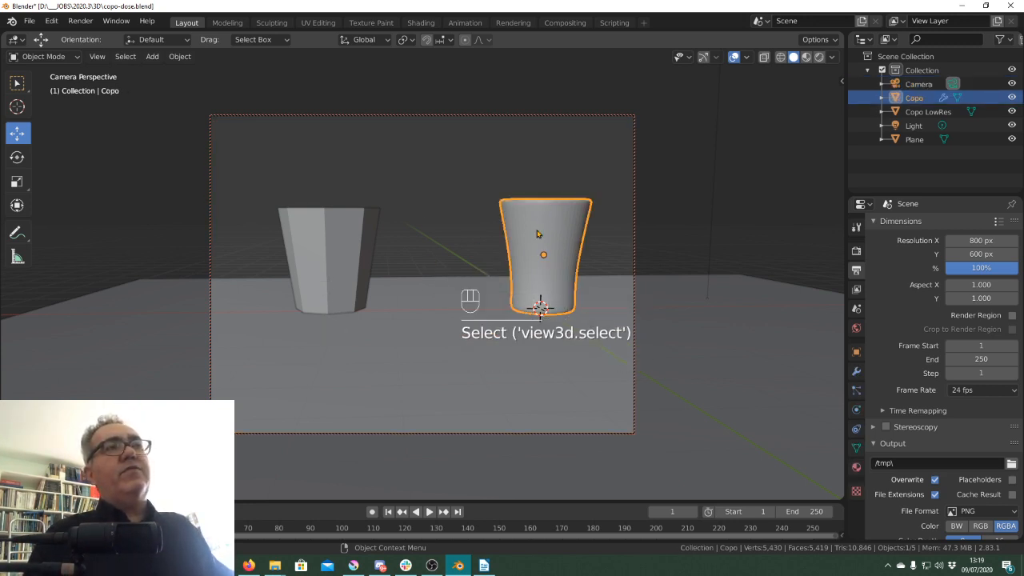
click(857, 467)
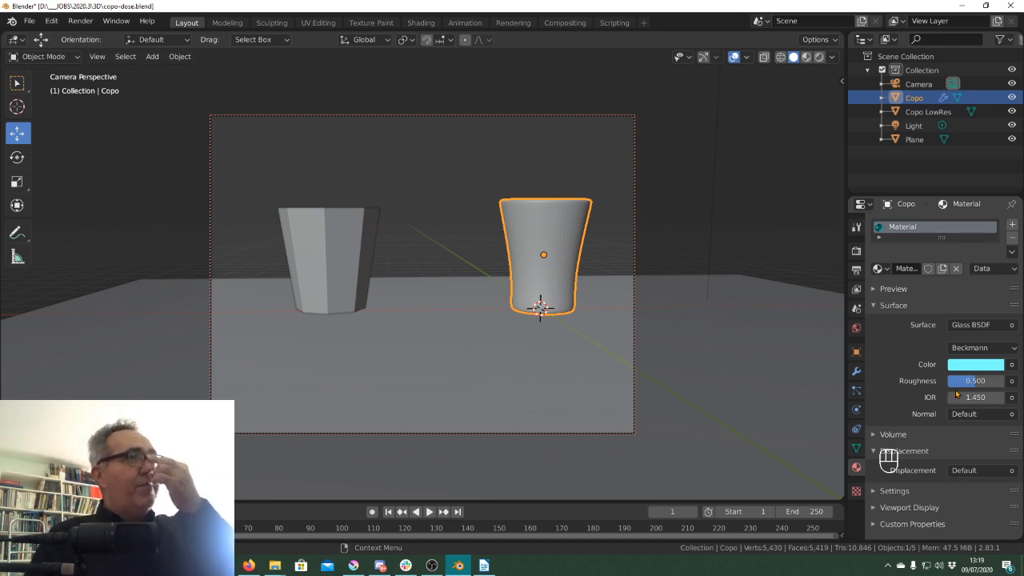
key(F12)
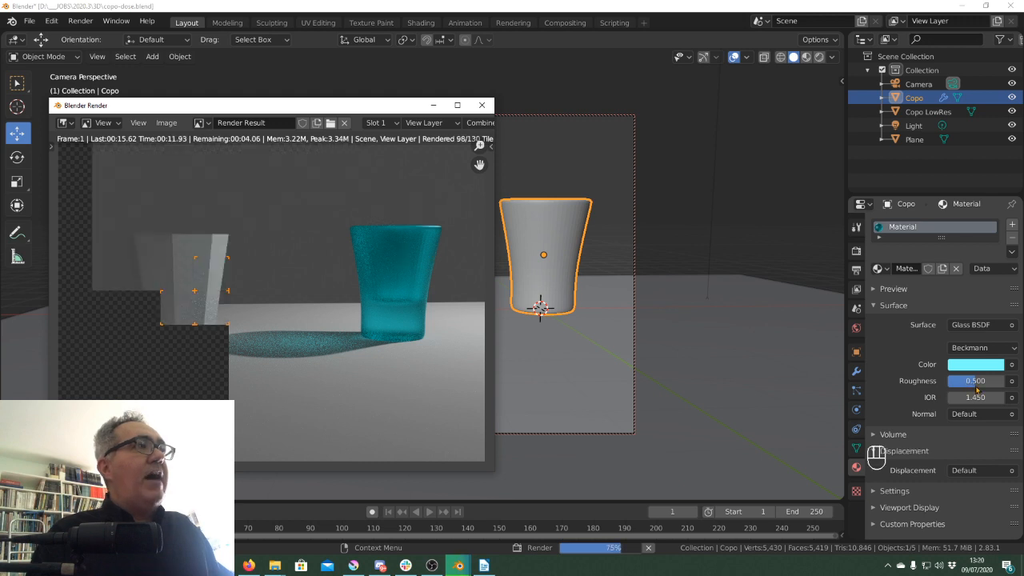
click(481, 106)
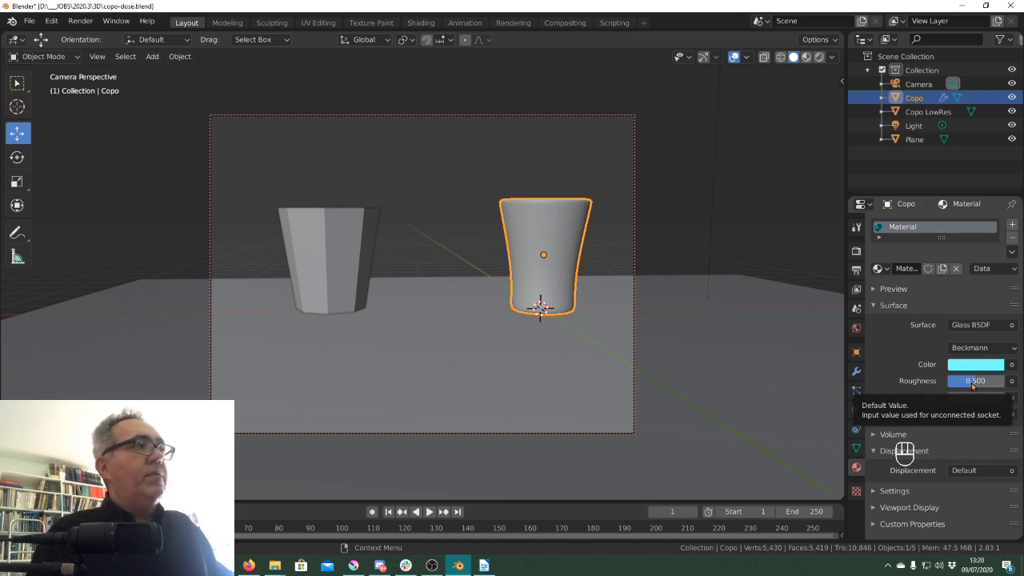
- Set the smooth cup's glass Roughness to 1.000, render the scene to examine the effect, and close the render window
drag(974, 387, 1008, 385)
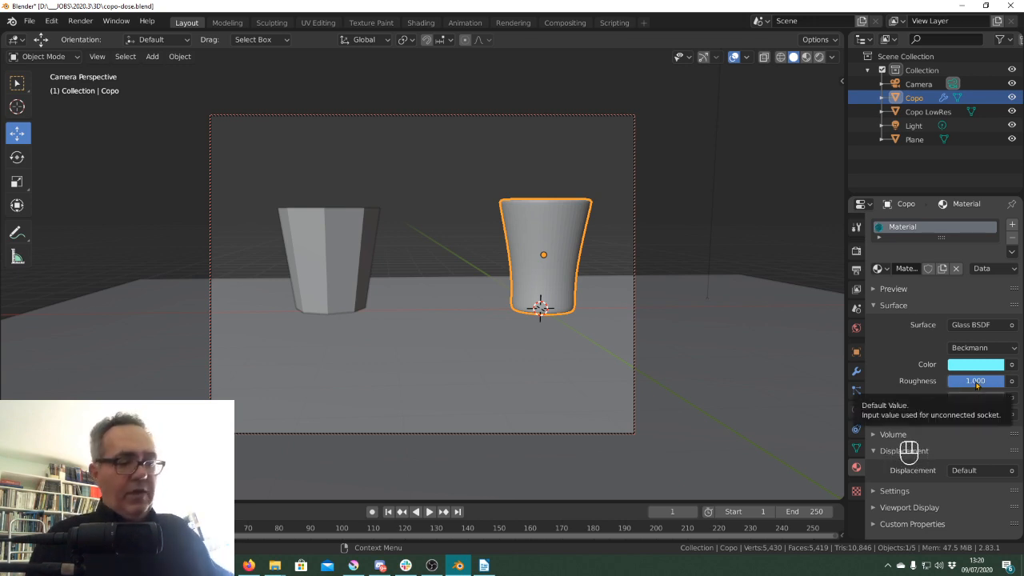
key(F12)
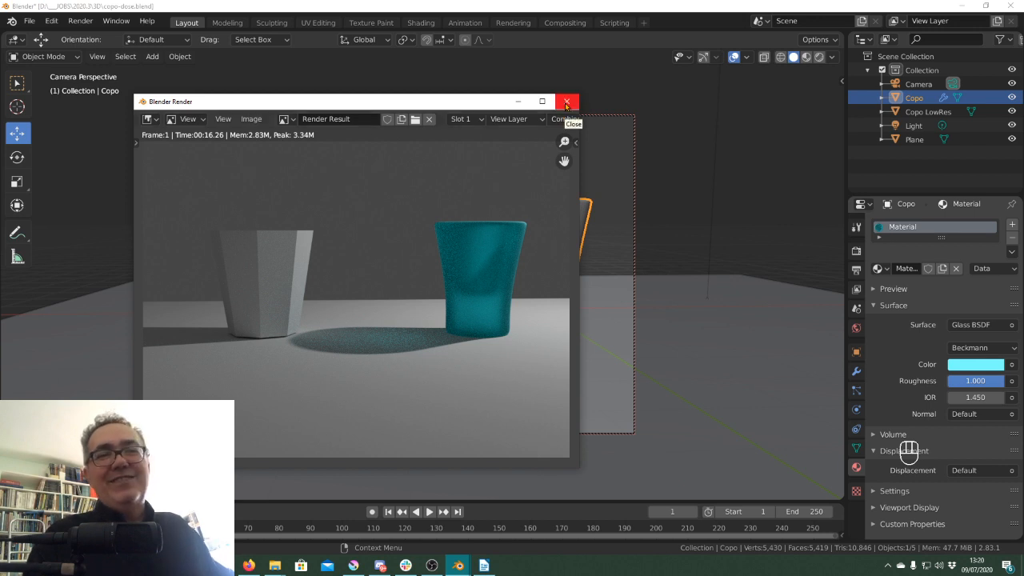
click(566, 103)
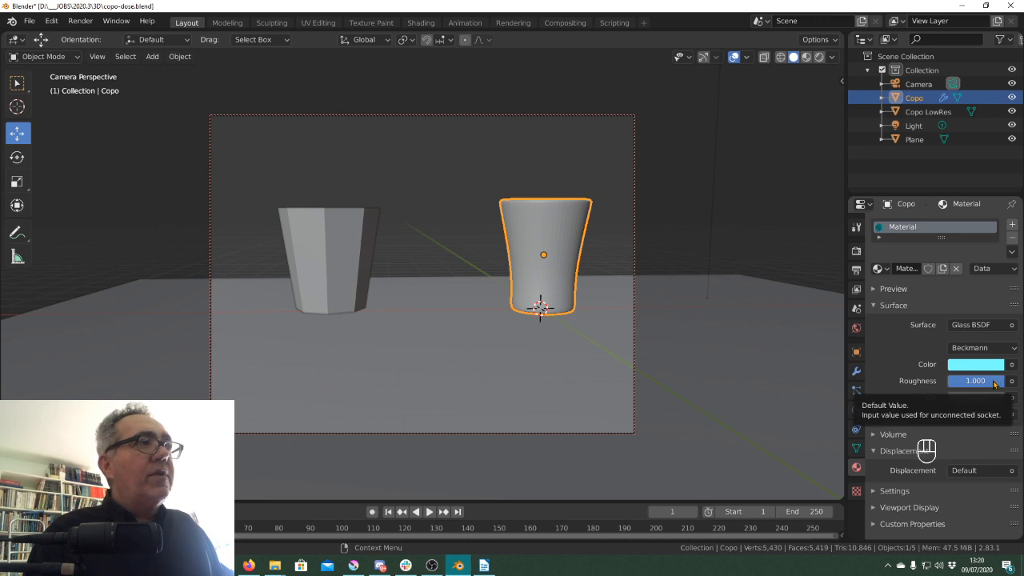
- Set the smooth cup's glass Roughness to 0.000, render the scene, and close the render window
drag(995, 384, 920, 384)
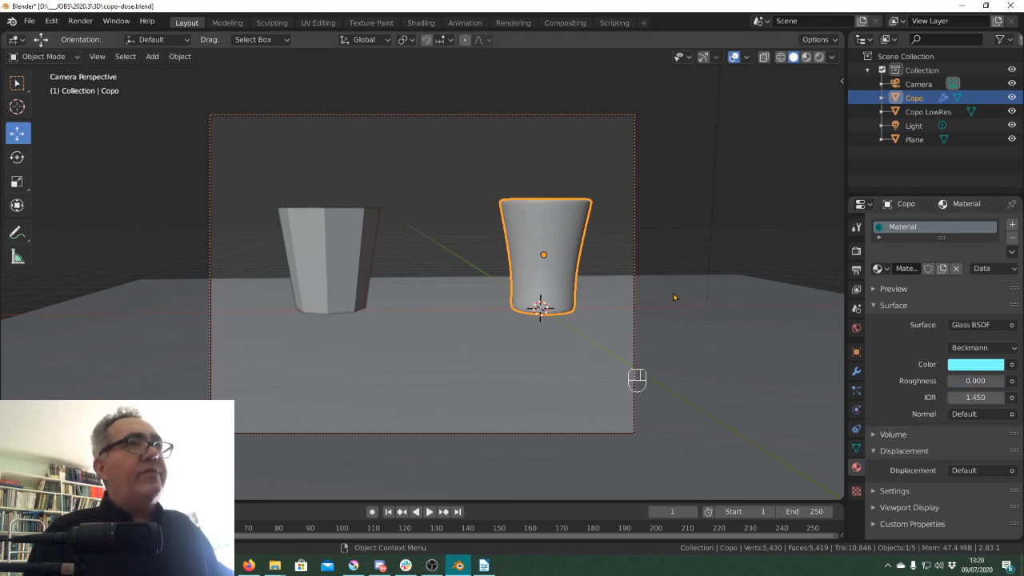
key(F12)
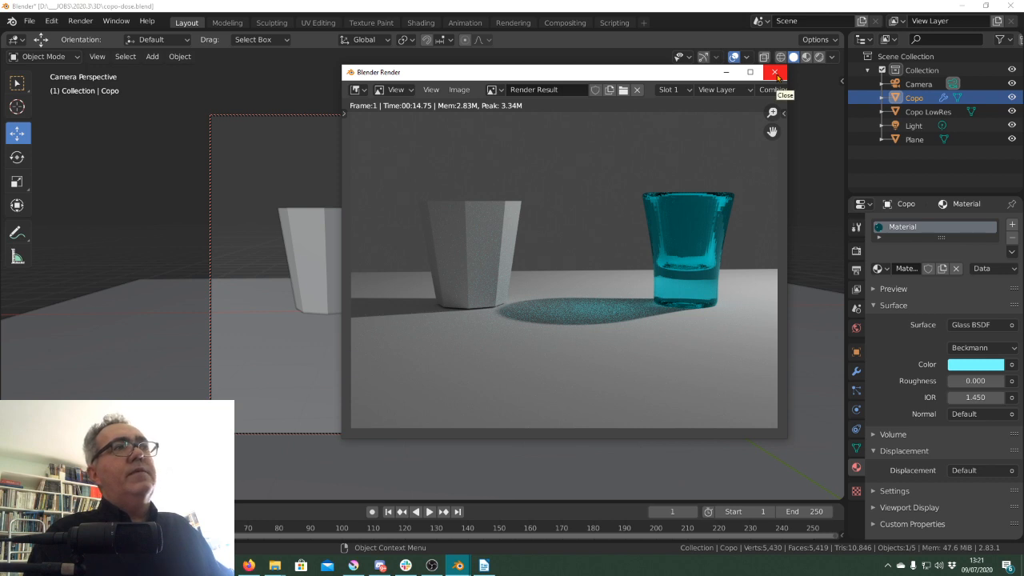
click(774, 72)
- Duplicate the smooth glass cup in place and move the copy between the two existing cups
click(537, 302)
click(562, 297)
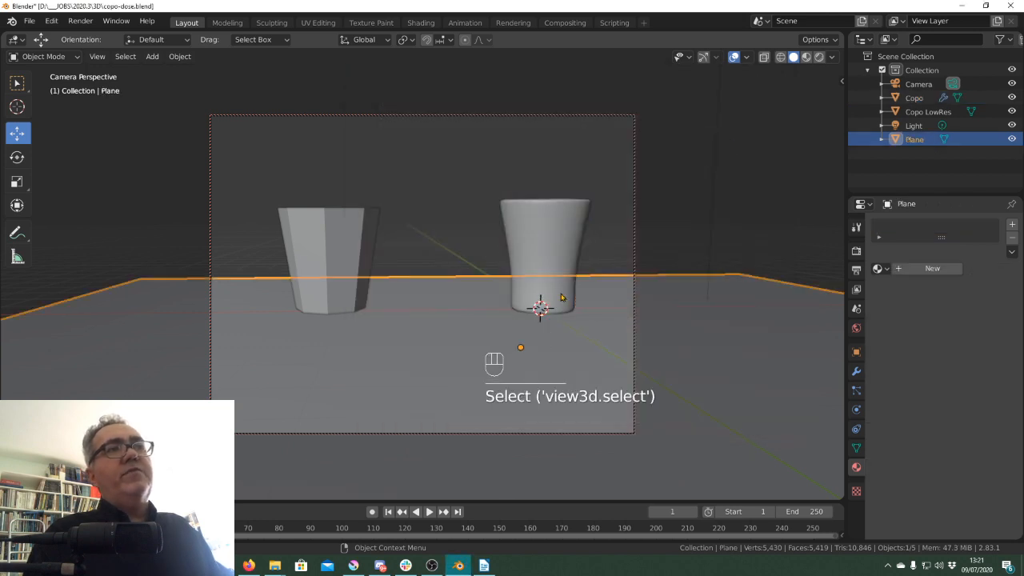
click(552, 224)
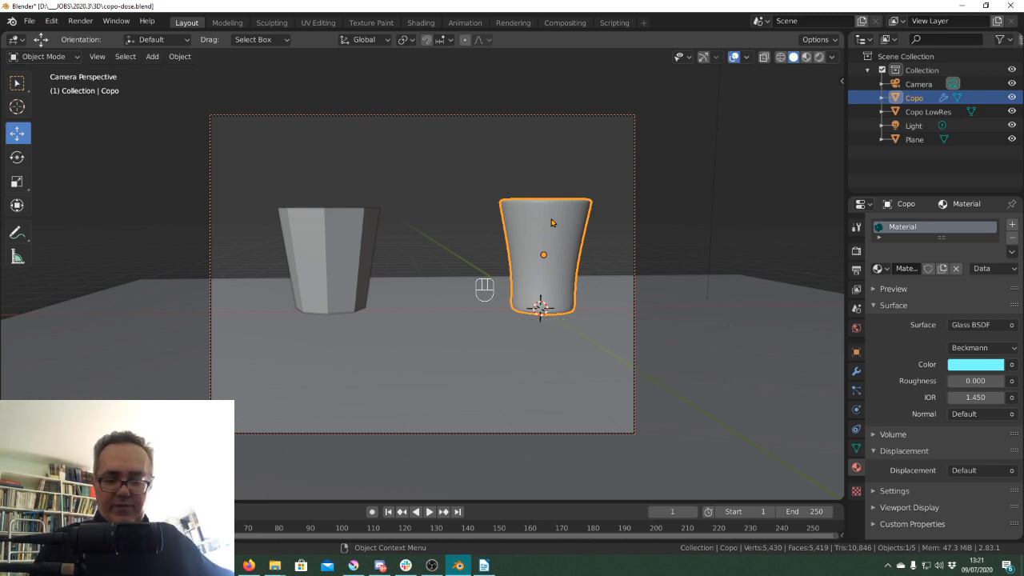
key(shift)
key(shift+d)
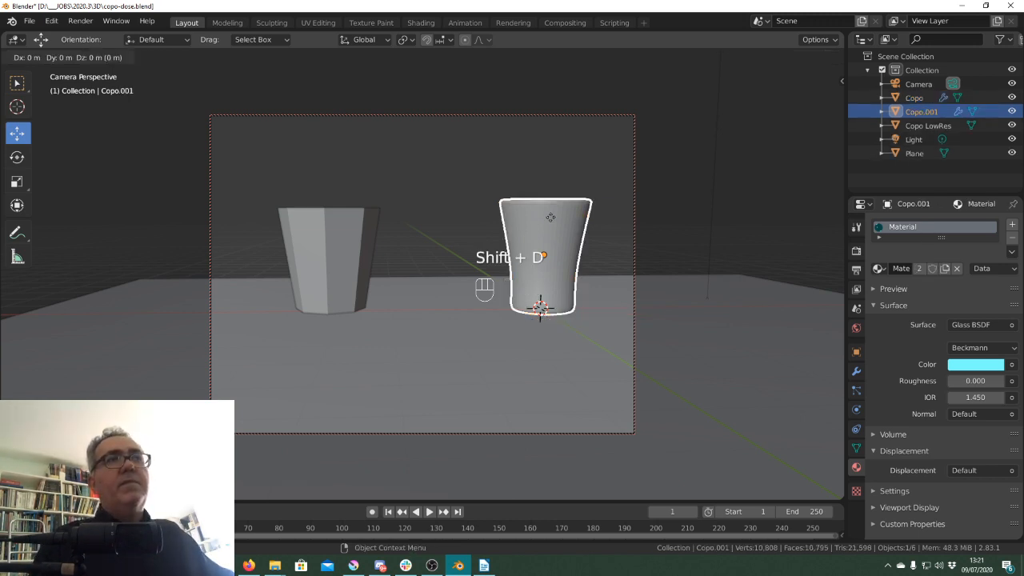
right_click(546, 223)
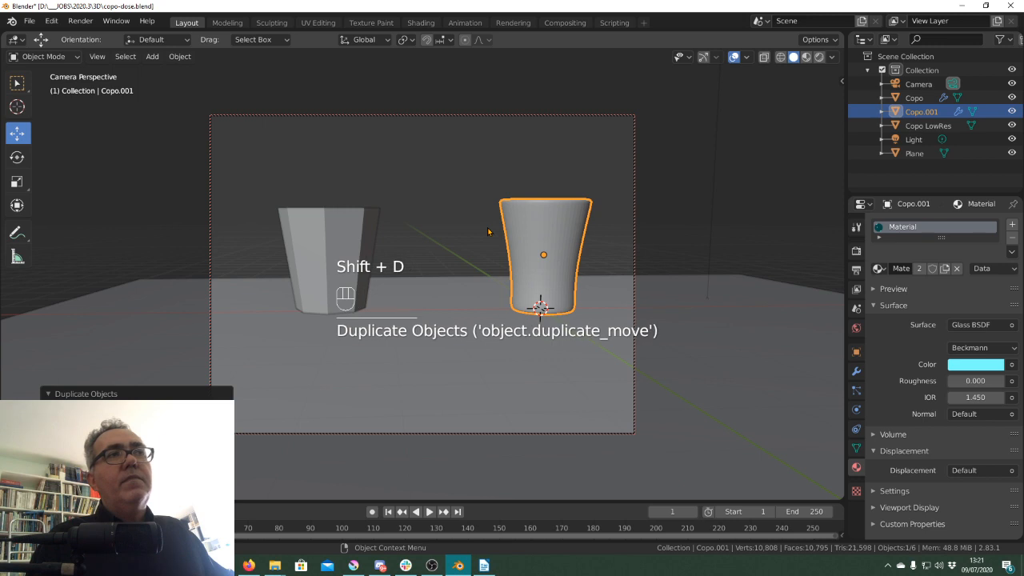
drag(517, 234, 436, 238)
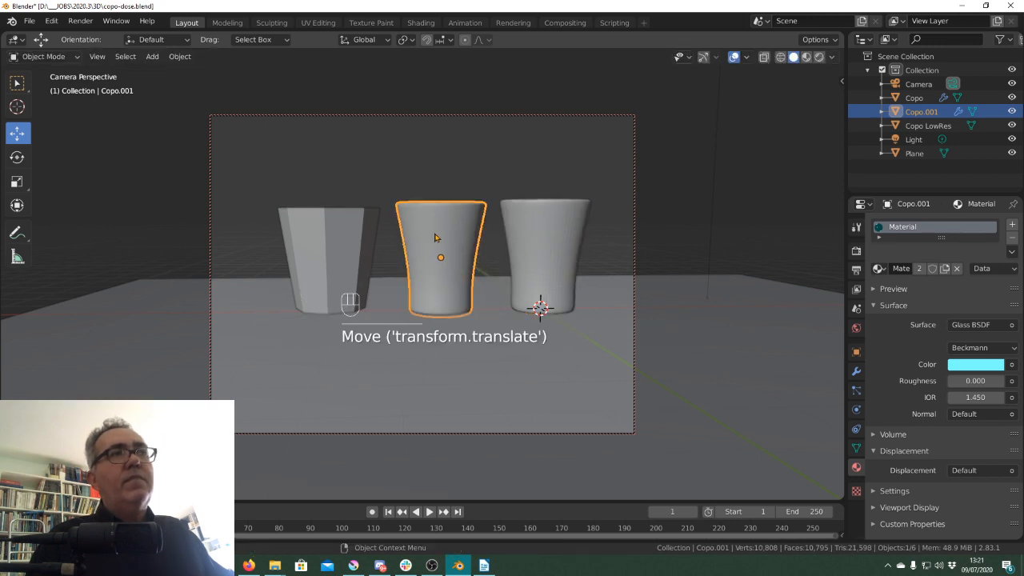
- Set Roughness to 1.000 on the original cup's shared glass material, render all three cups to compare them, and close the render
click(561, 238)
click(455, 242)
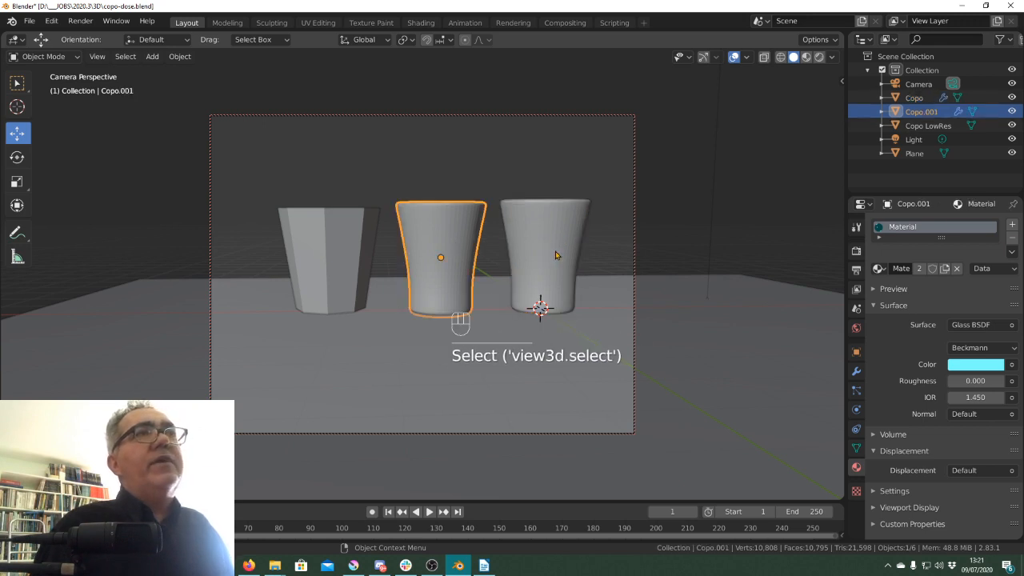
click(558, 255)
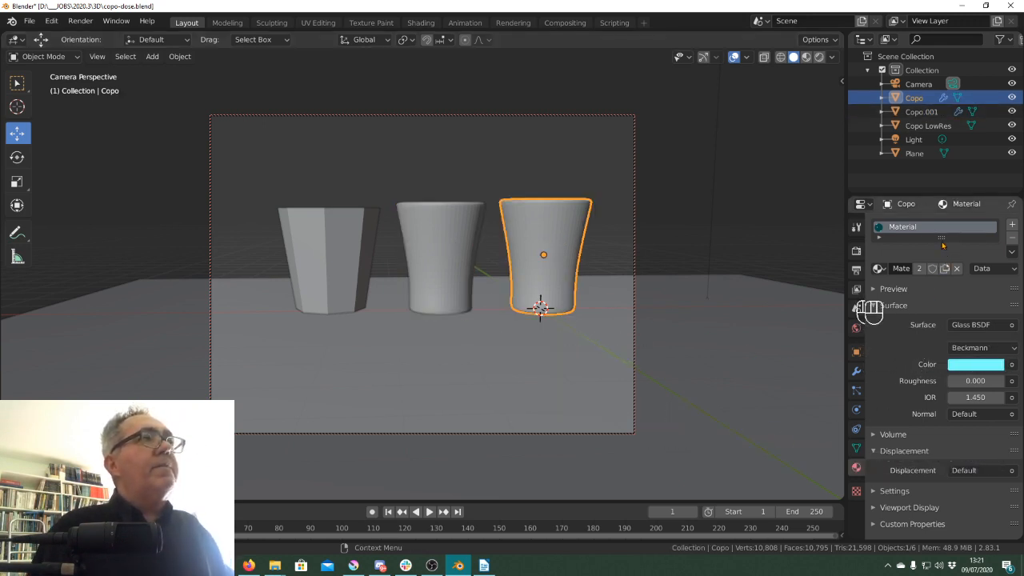
drag(940, 239, 941, 267)
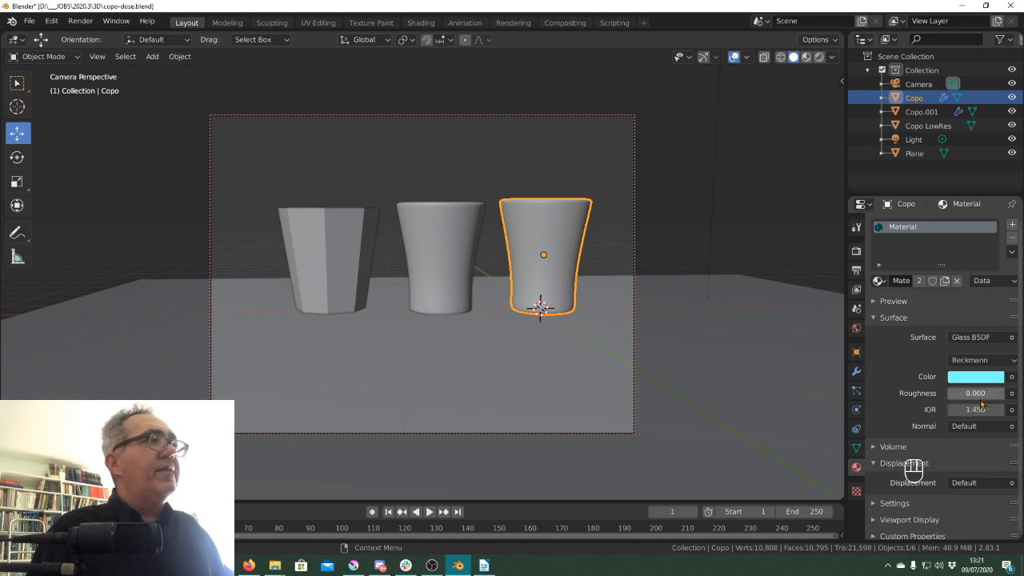
drag(962, 394, 1018, 394)
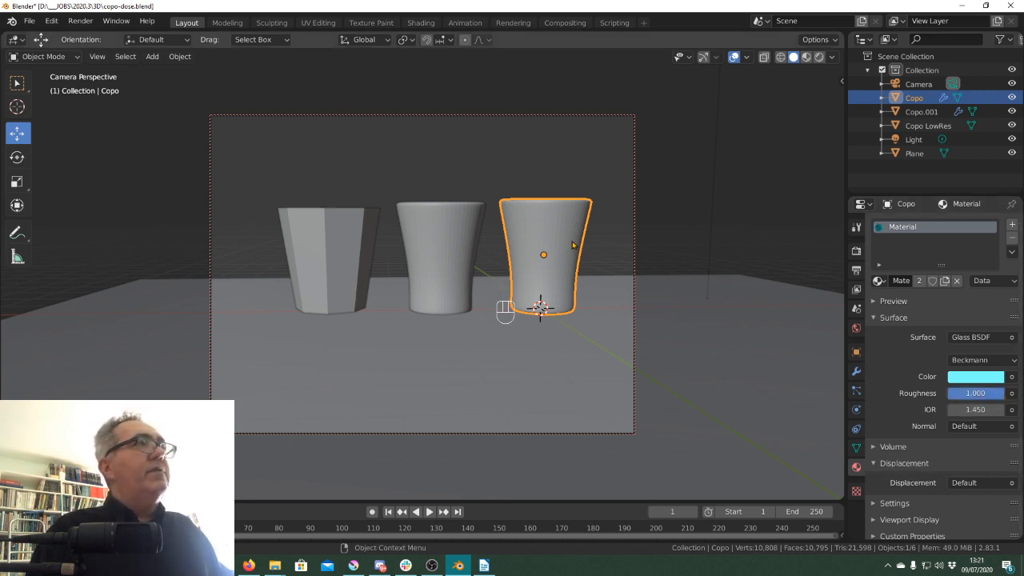
key(F12)
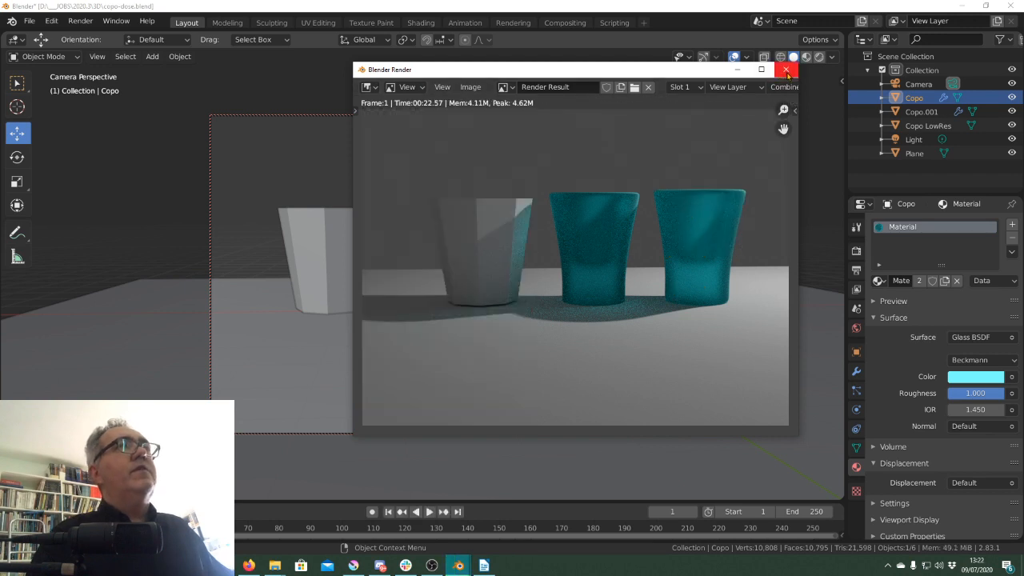
click(787, 70)
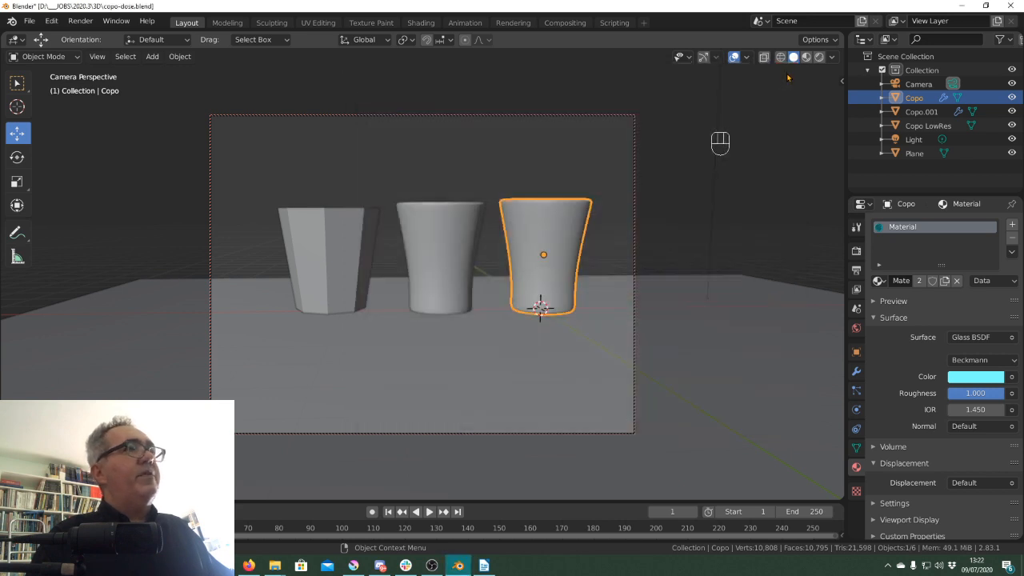
- Set the shared glass material's Roughness back to 0.000, render the three cups, and close the render window
drag(992, 394, 938, 394)
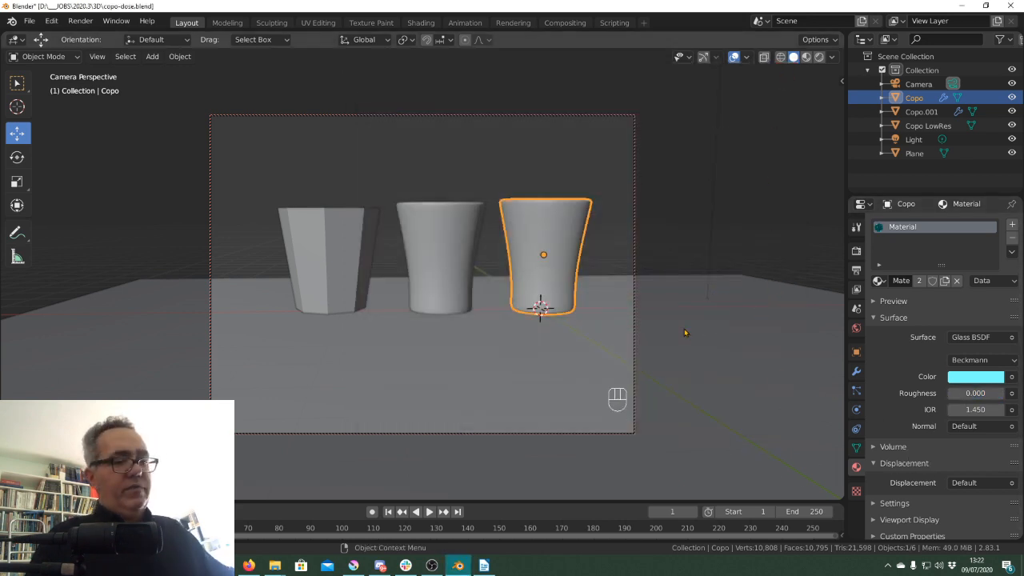
key(F12)
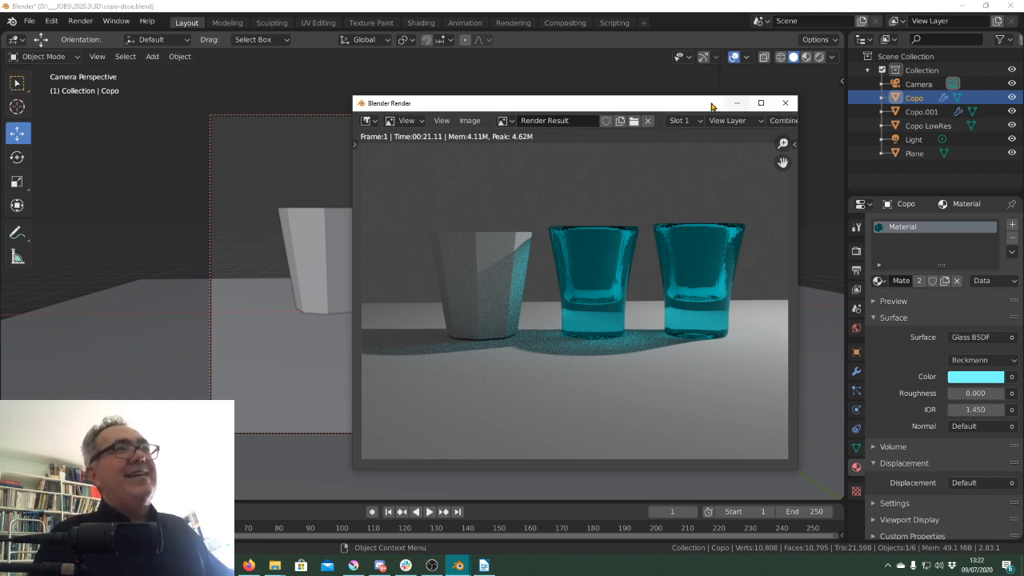
click(785, 103)
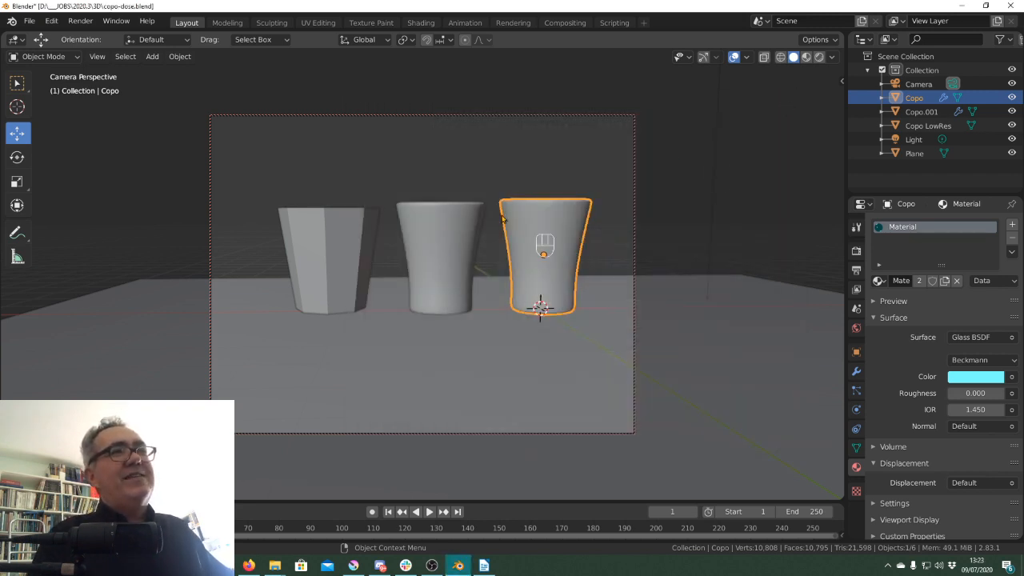
- Delete the duplicated glass cup standing between the original and the low-resolution cup
click(461, 238)
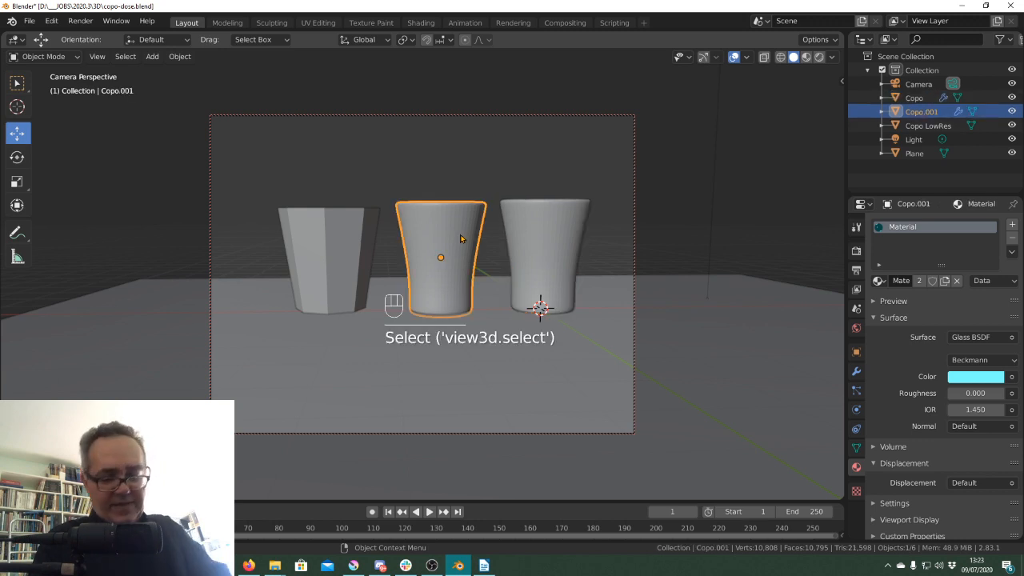
key(x)
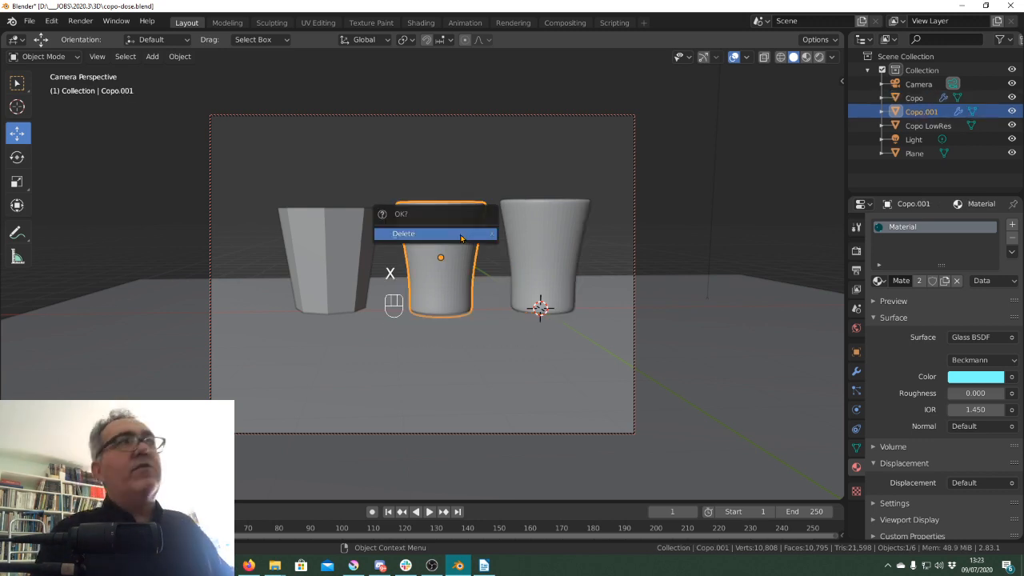
click(461, 238)
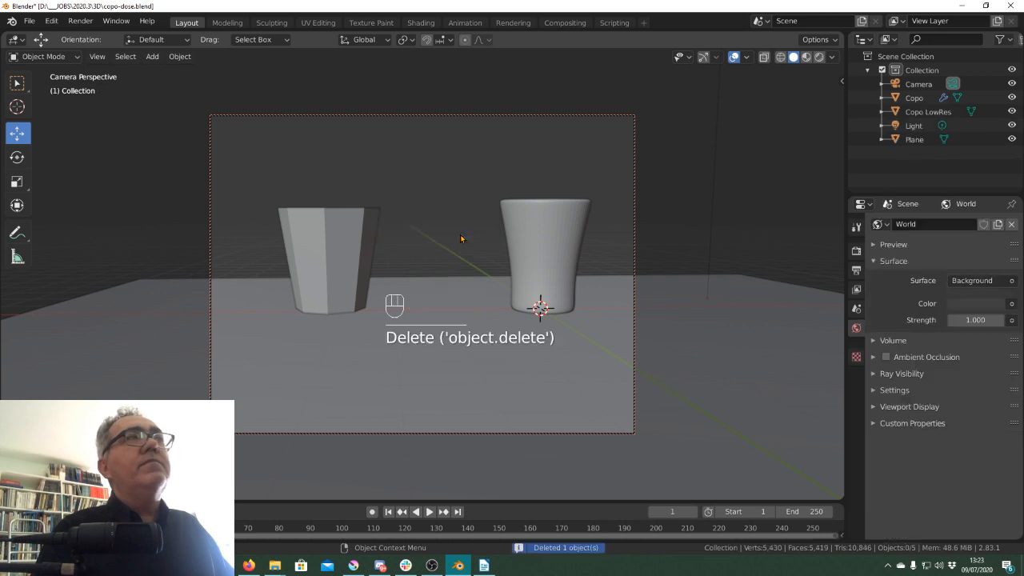
- Give the low-resolution cup a new material with a light blue Base Color, render both cups, and close the render window
click(336, 272)
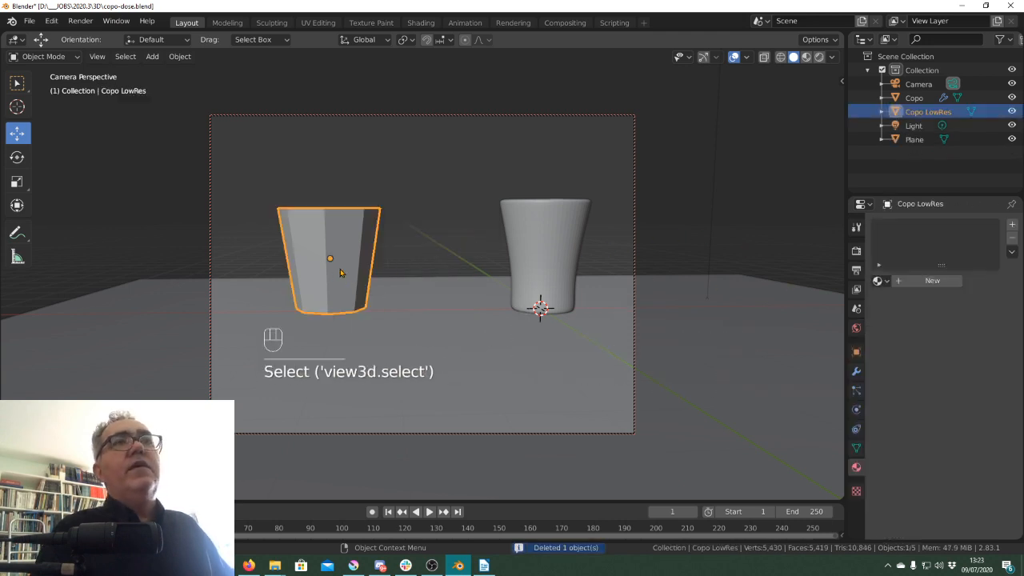
click(545, 264)
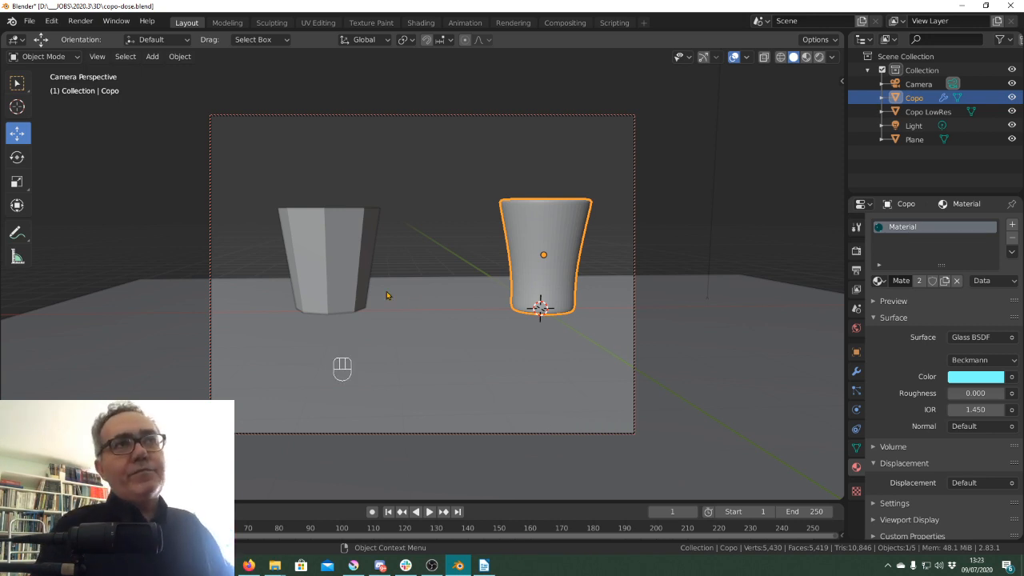
click(331, 248)
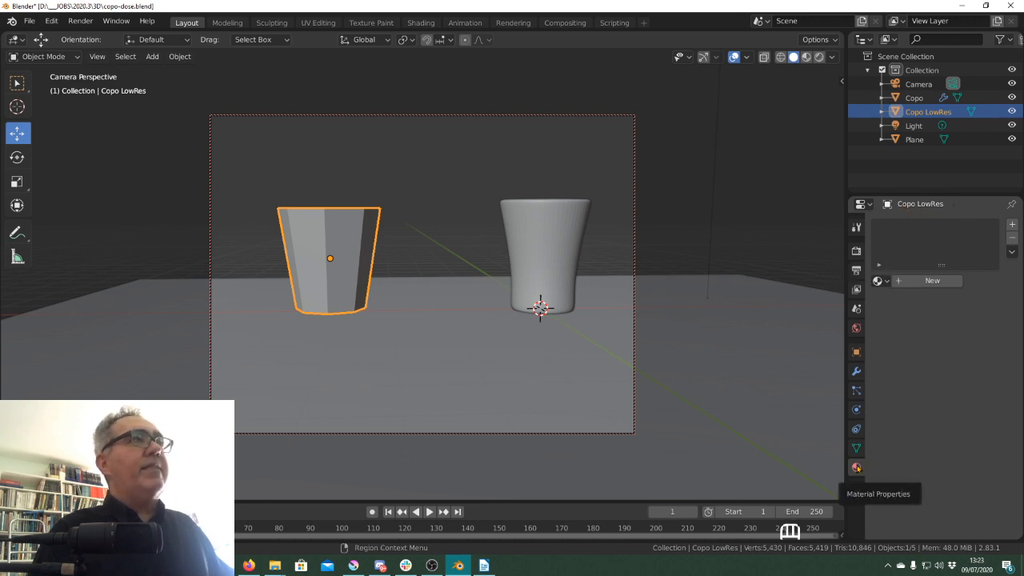
click(927, 281)
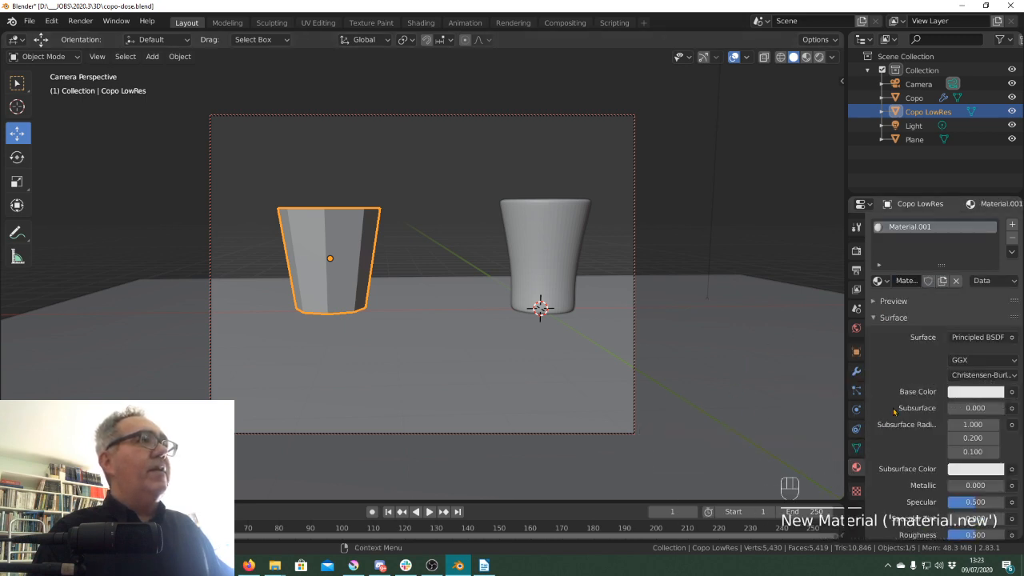
click(975, 391)
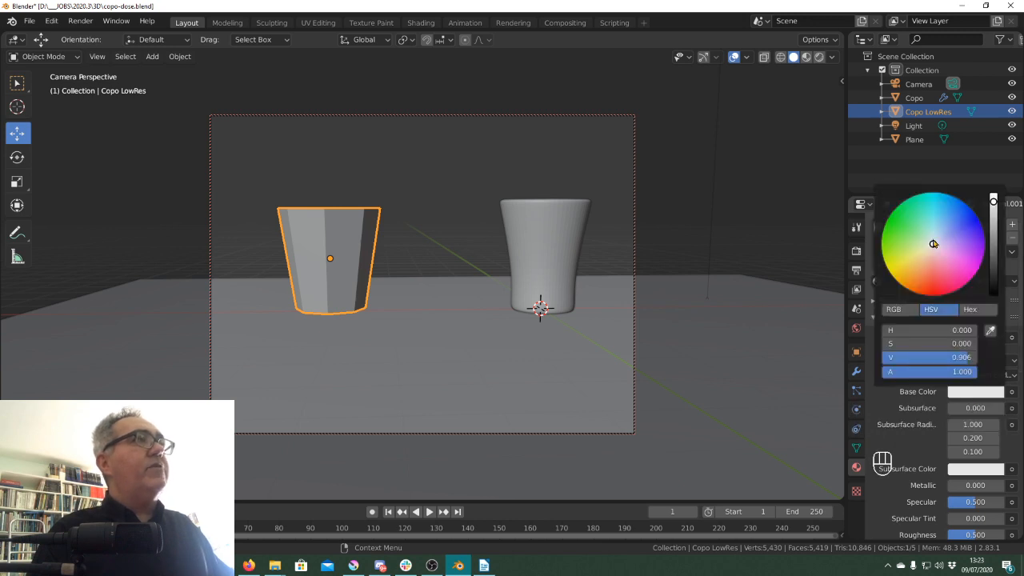
drag(930, 250, 937, 219)
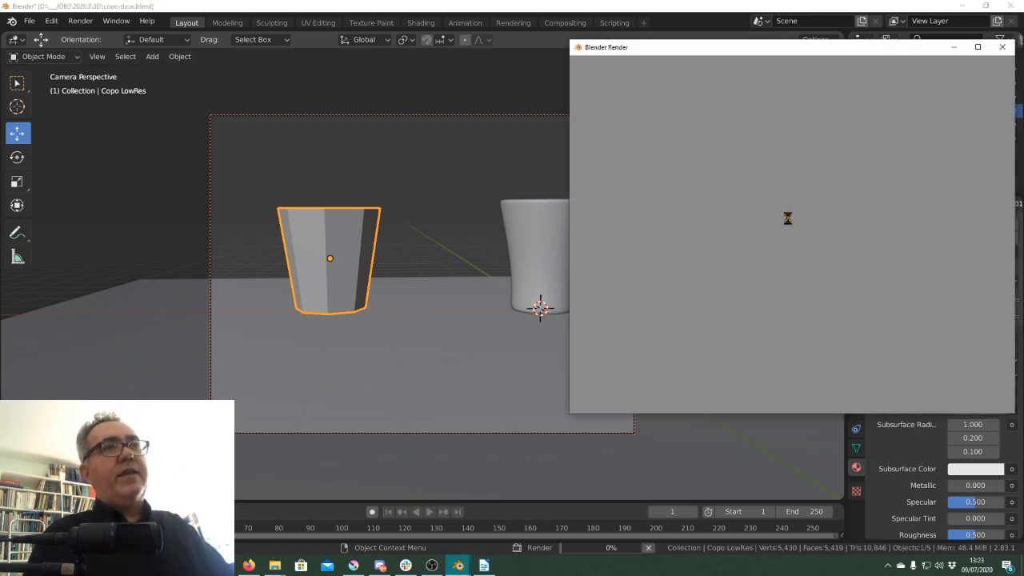
drag(726, 48, 518, 100)
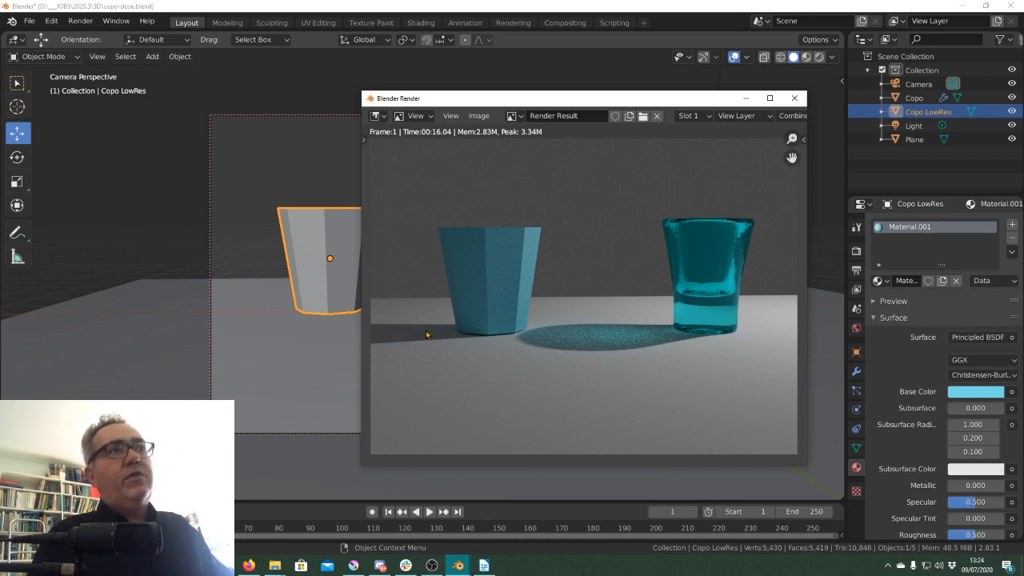
click(796, 98)
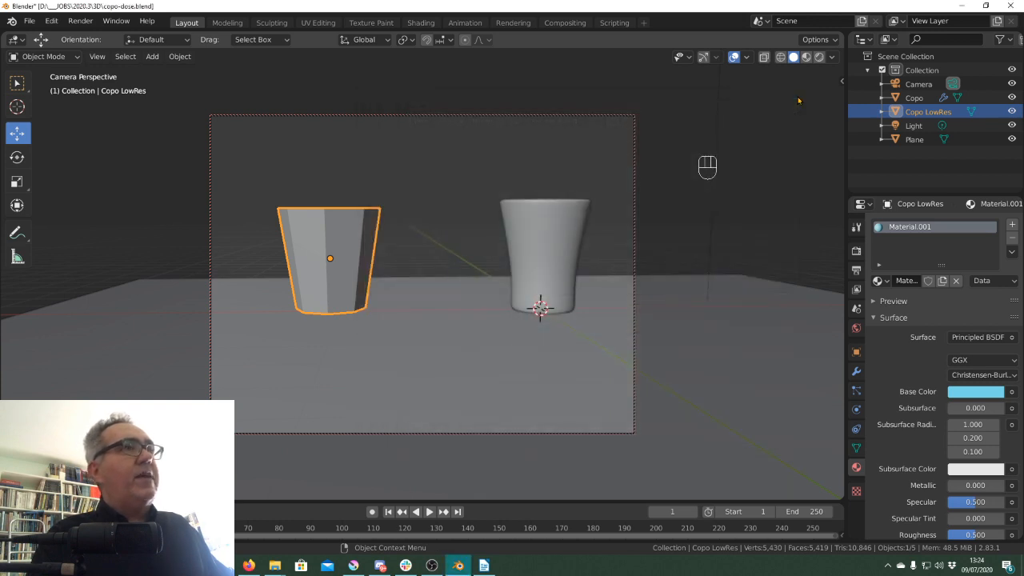
- Rename the floor plane object to Mesa
click(413, 323)
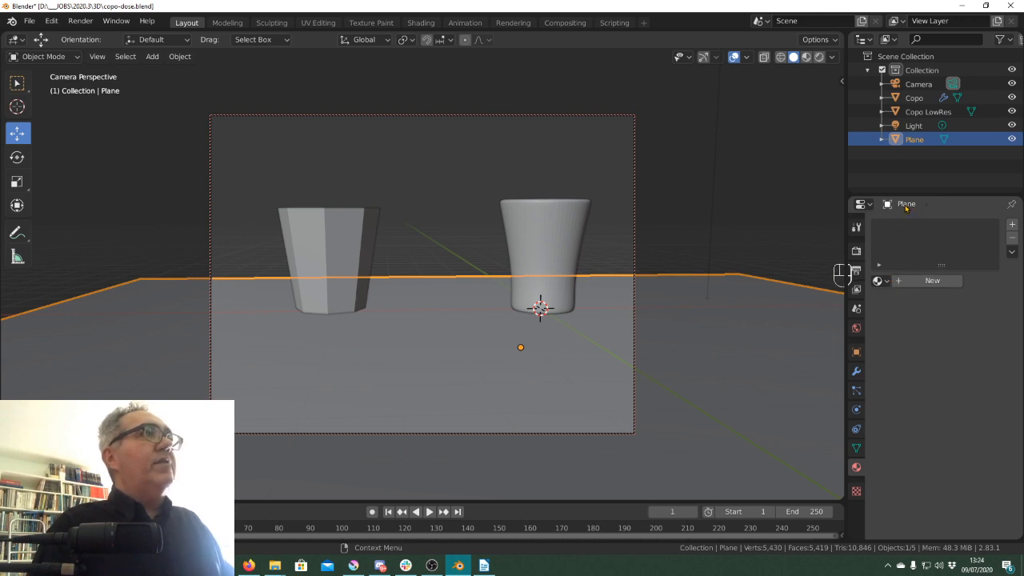
double_click(918, 140)
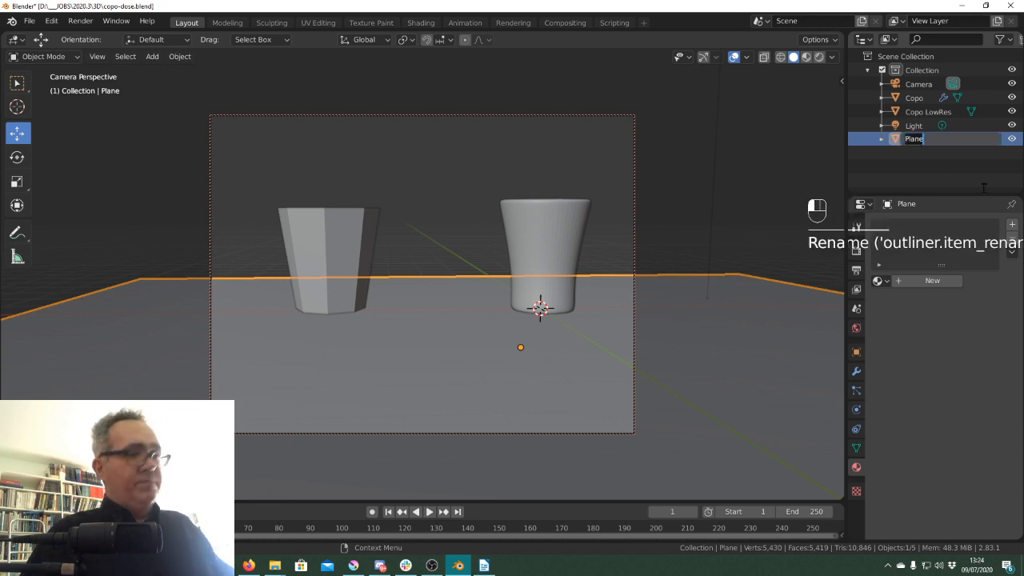
text(mES)
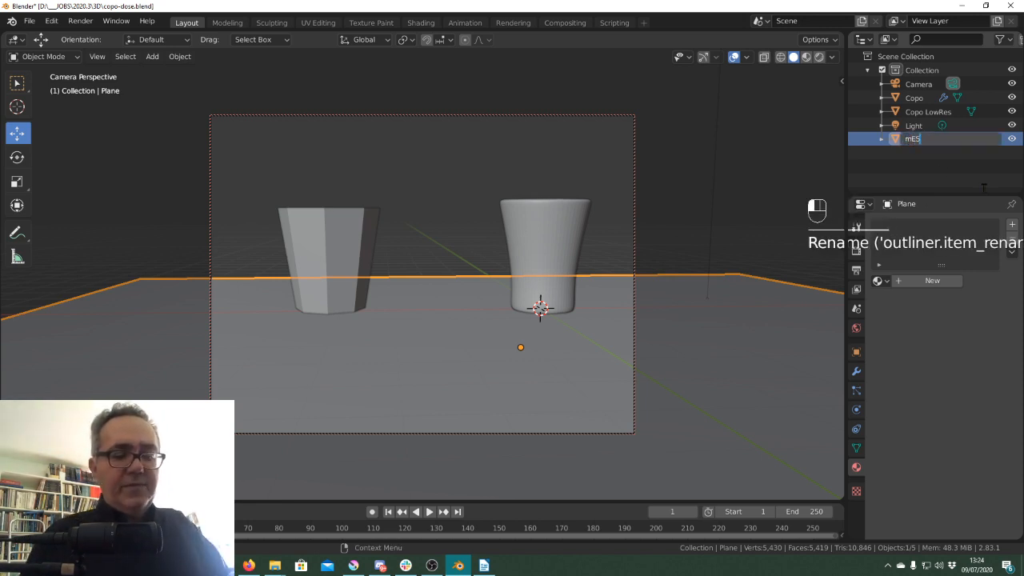
text(A)
key(Return)
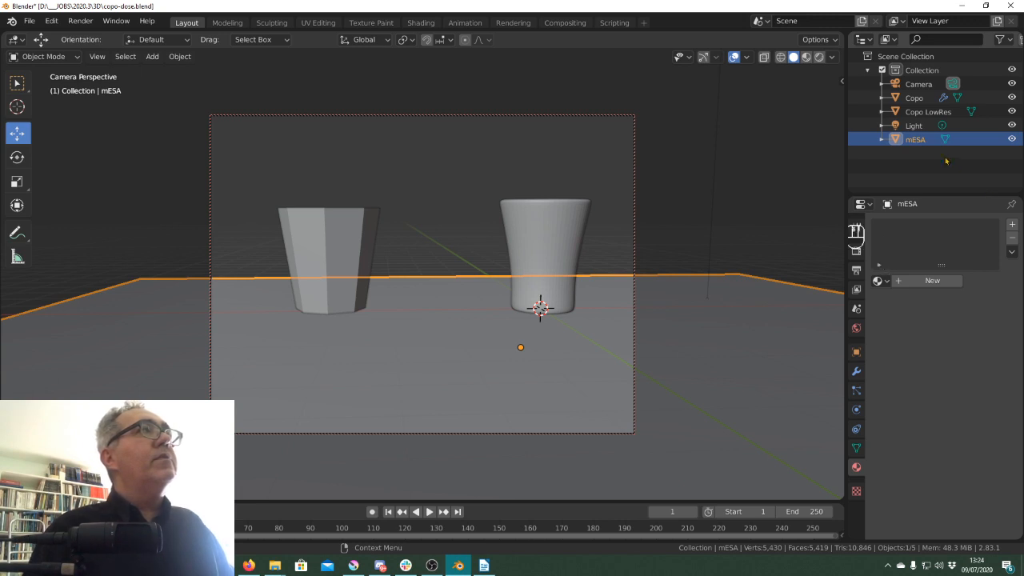
double_click(916, 139)
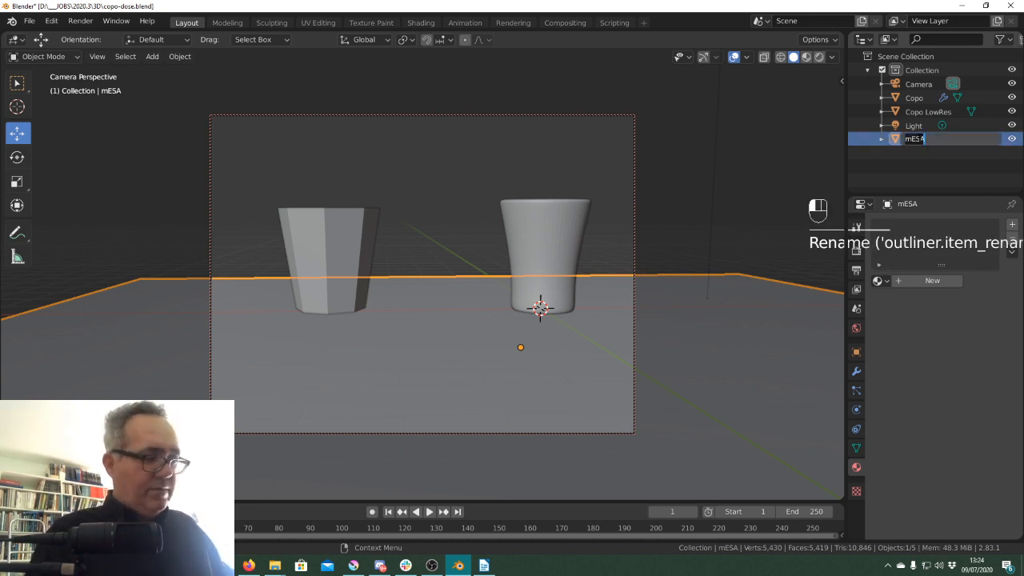
text(Me)
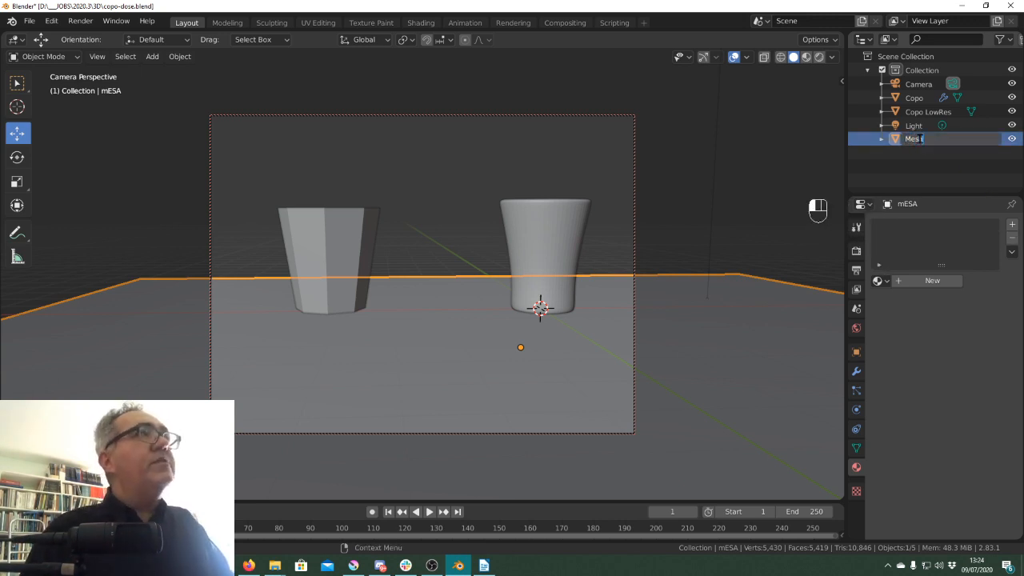
text(sa)
key(Return)
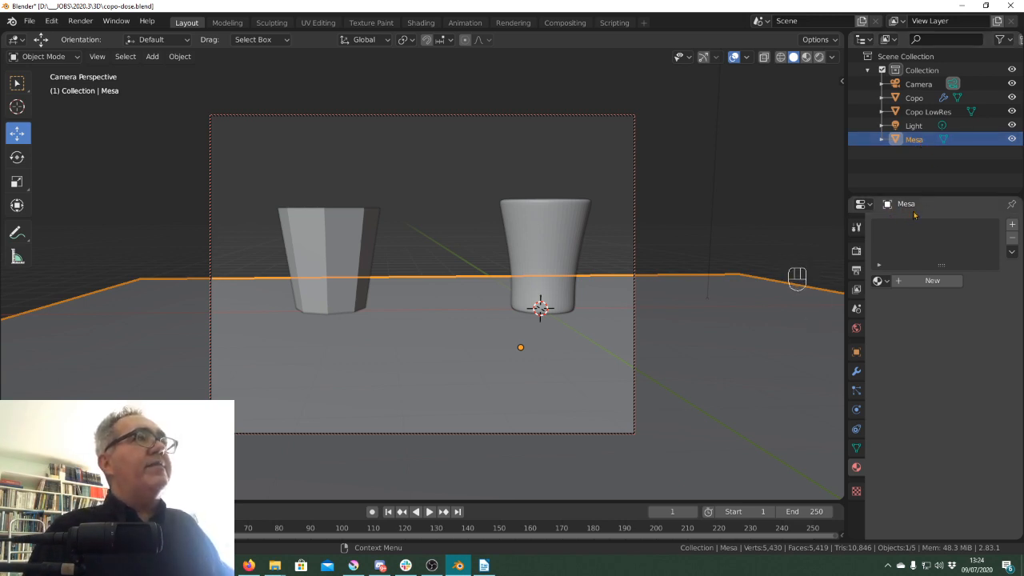
- Give the Mesa plane its own new material with Metallic at 1.000, render the scene, and close the render window
click(883, 281)
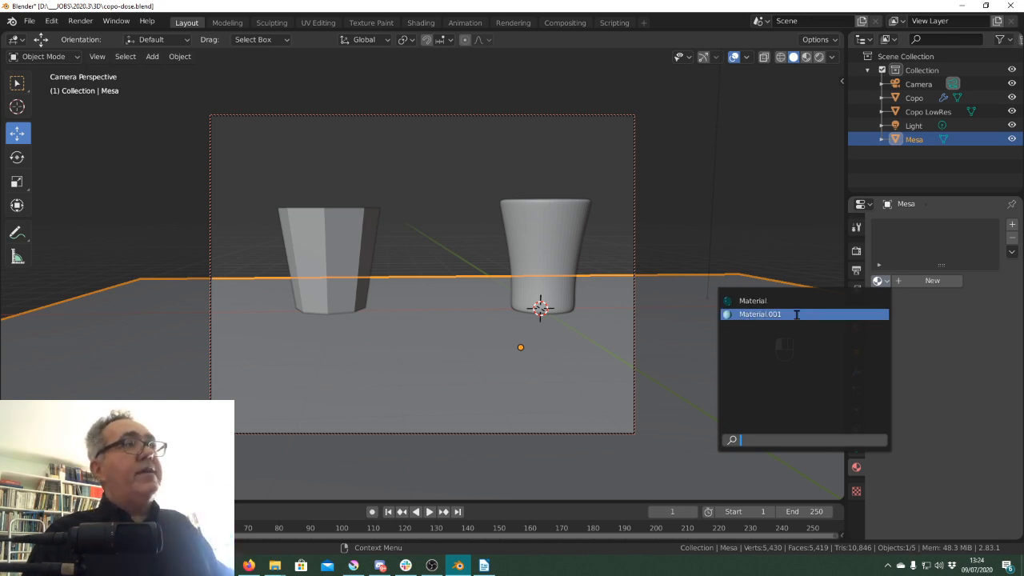
click(933, 282)
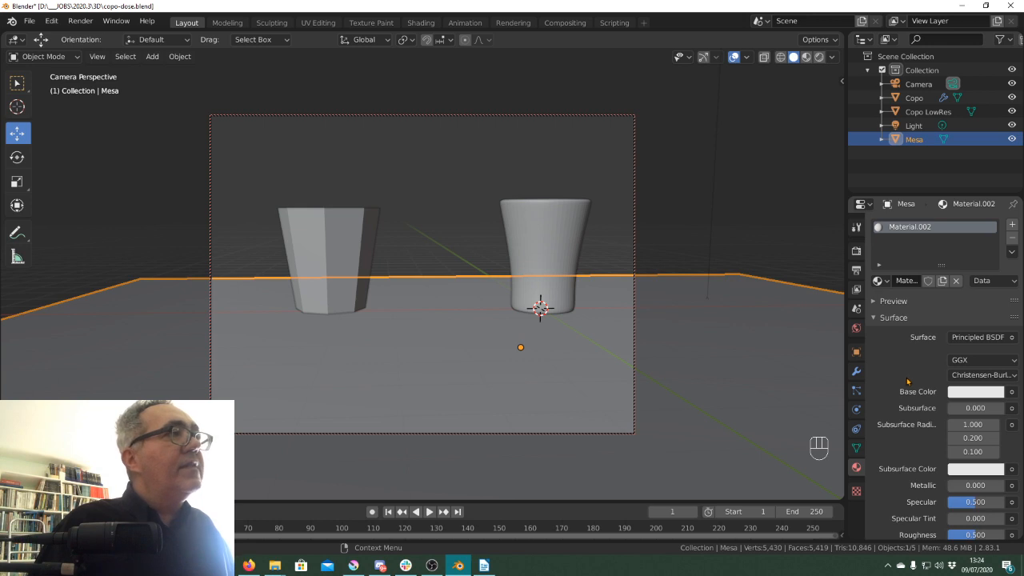
scroll(901, 375, down, 3)
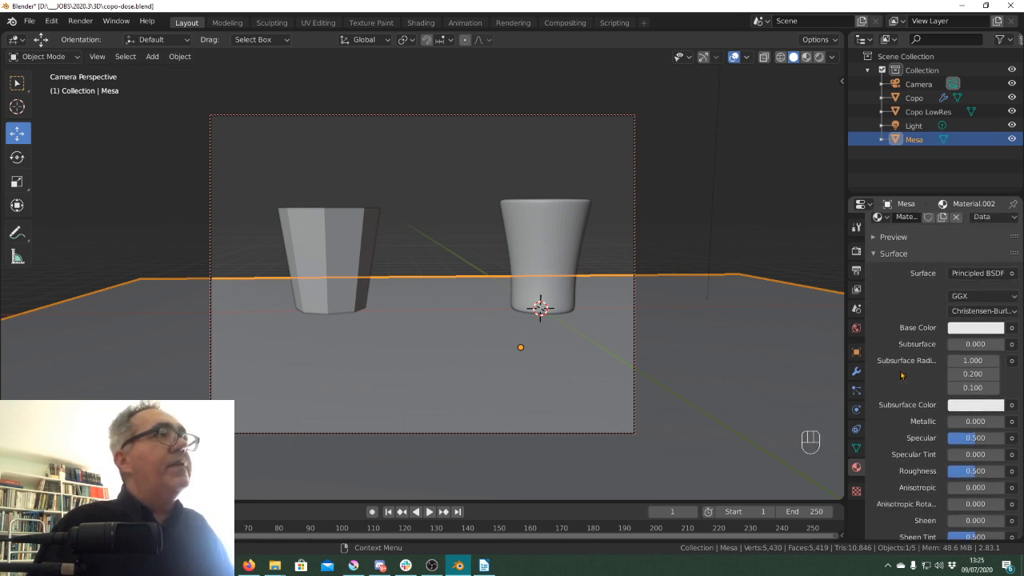
scroll(901, 375, down, 1)
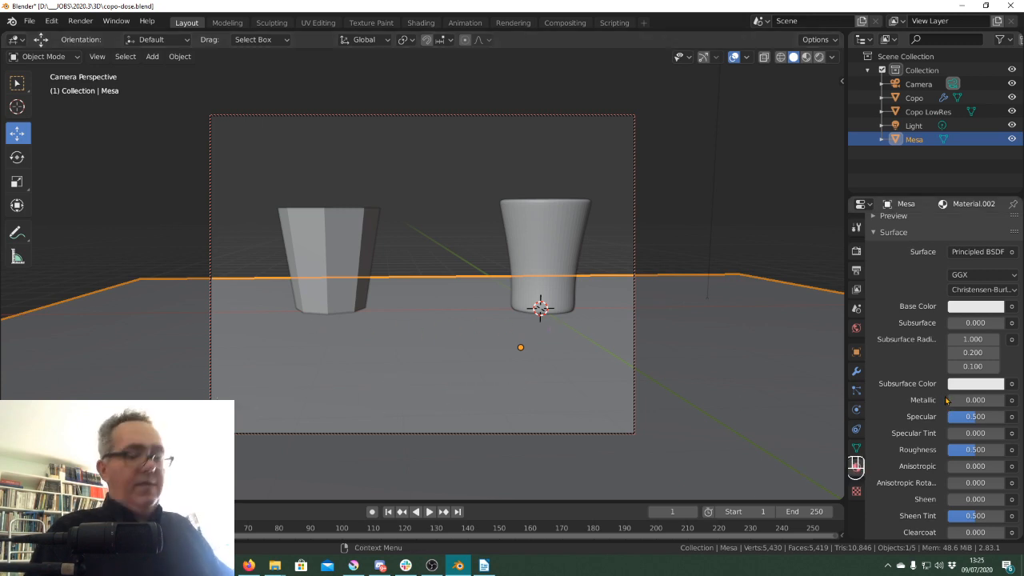
key(super)
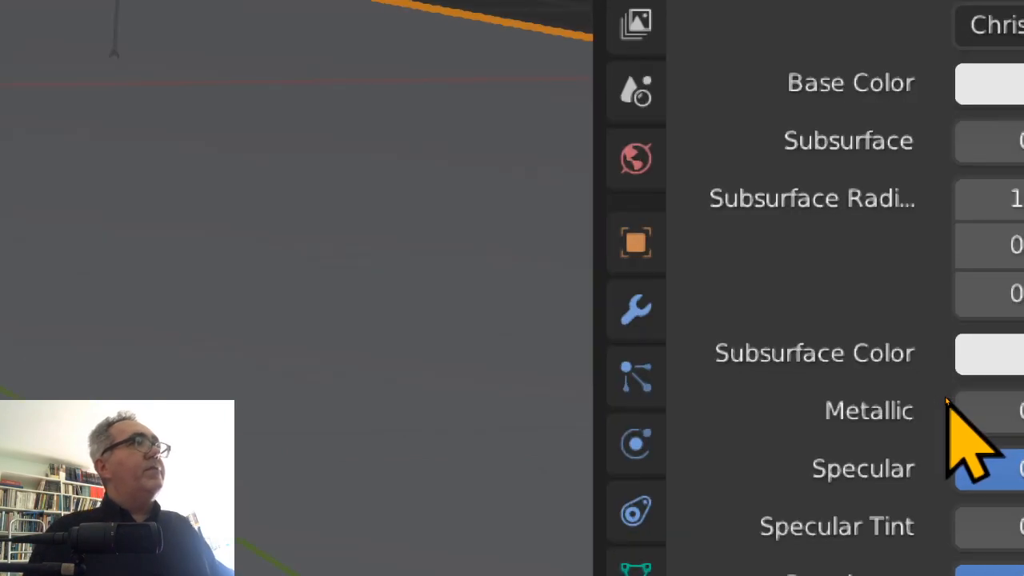
scroll(928, 366, up, 3)
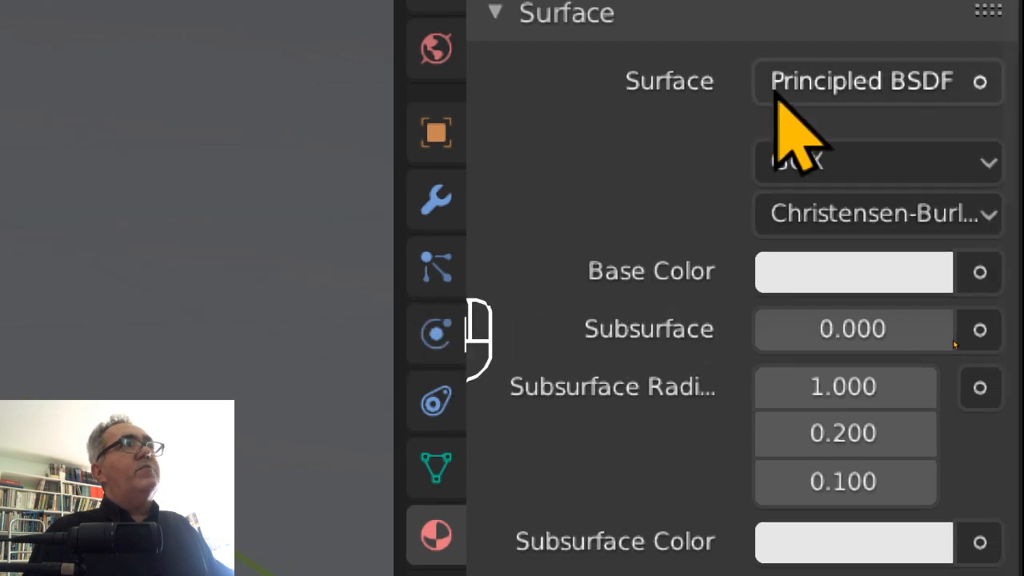
scroll(676, 252, down, 2)
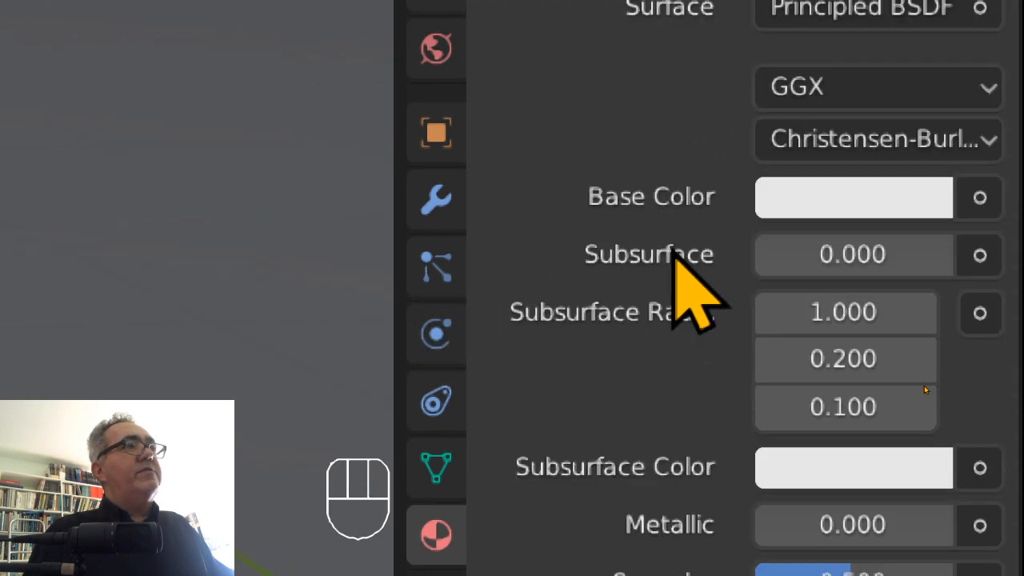
scroll(672, 254, down, 4)
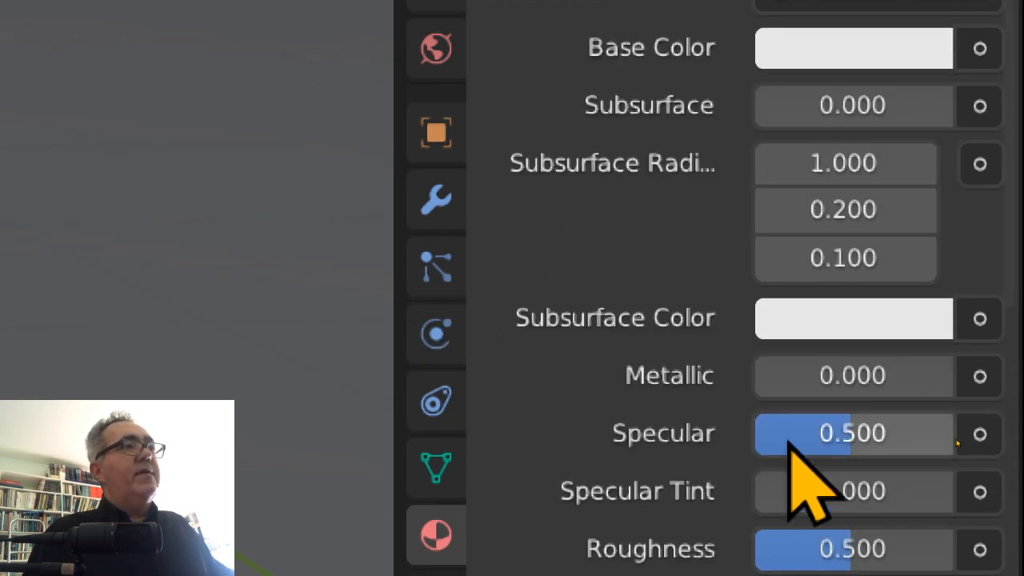
drag(761, 389, 978, 391)
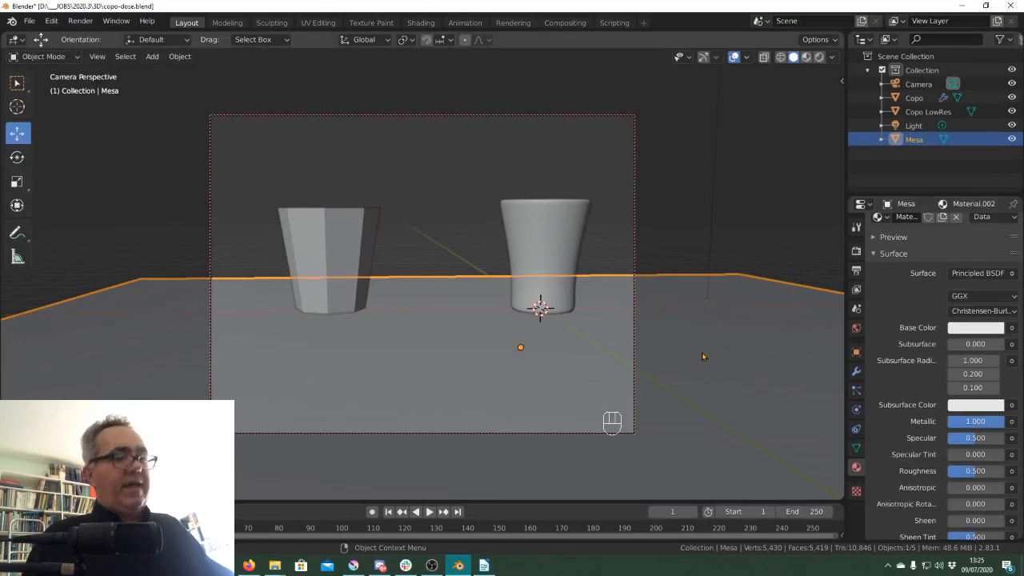
key(F12)
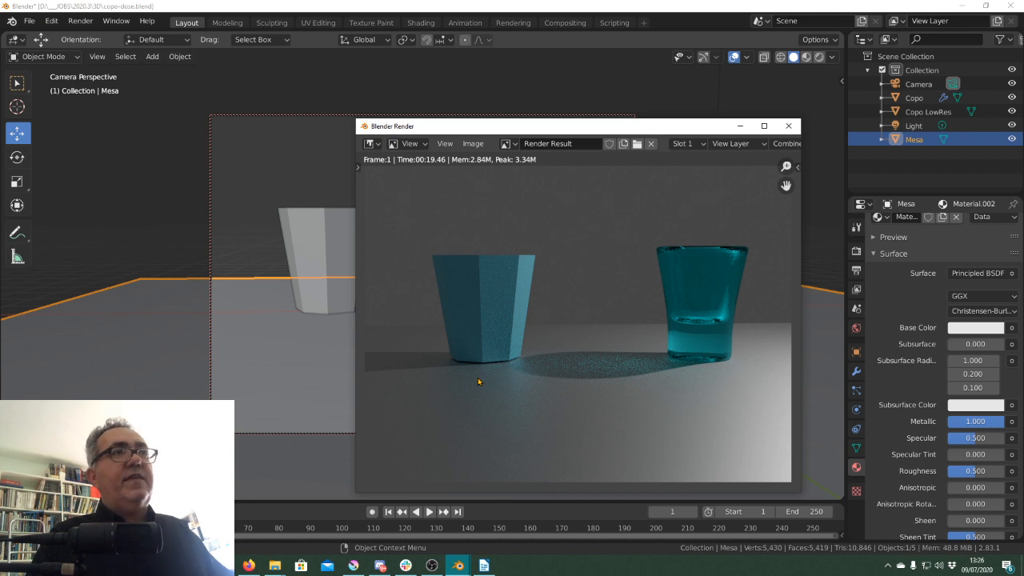
click(788, 126)
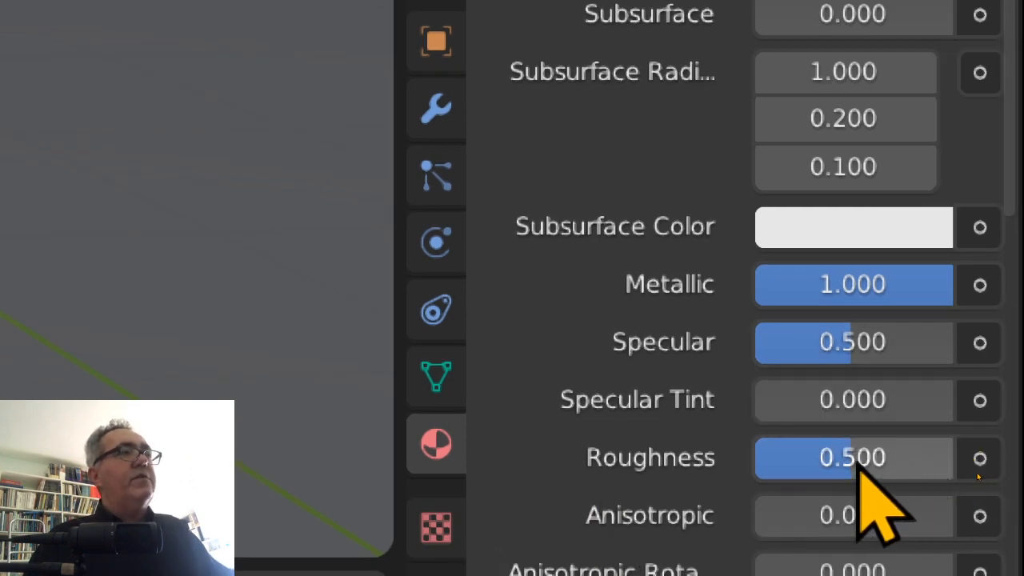
- Set the Mesa material's Roughness to 0.000, render the cups on it to check the reflections, and close the render
drag(859, 468, 733, 464)
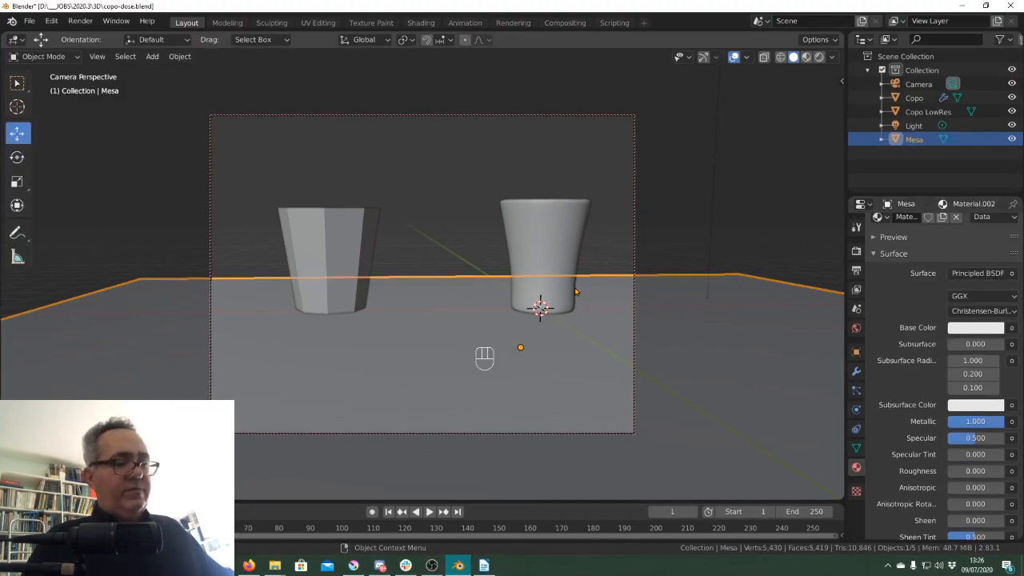
key(F12)
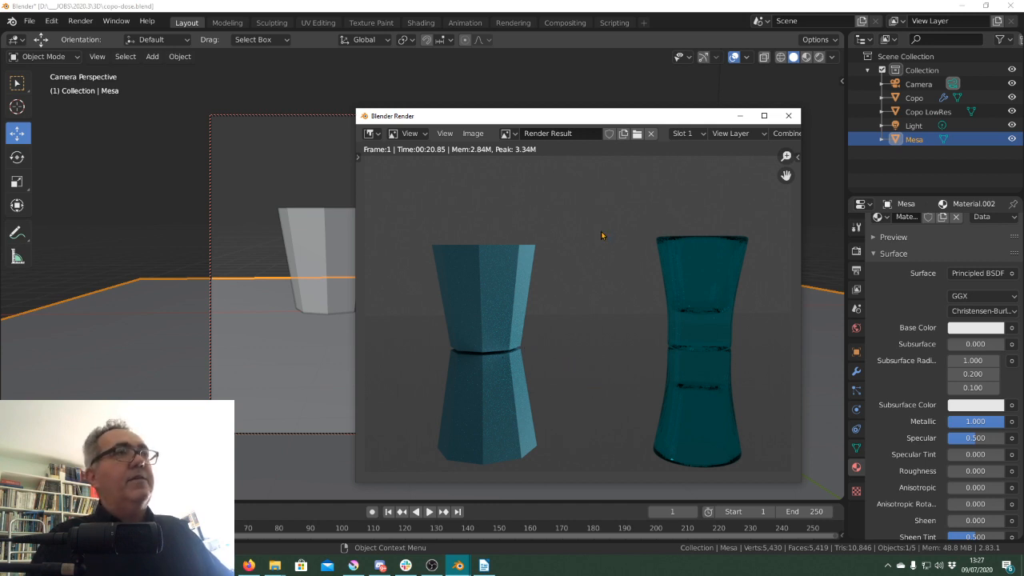
drag(599, 120, 564, 96)
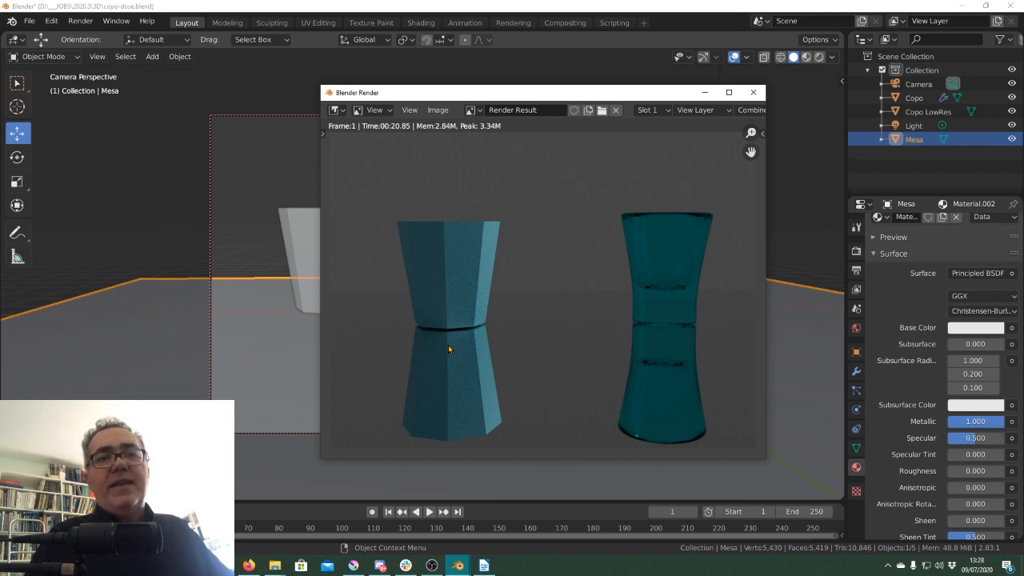
click(753, 94)
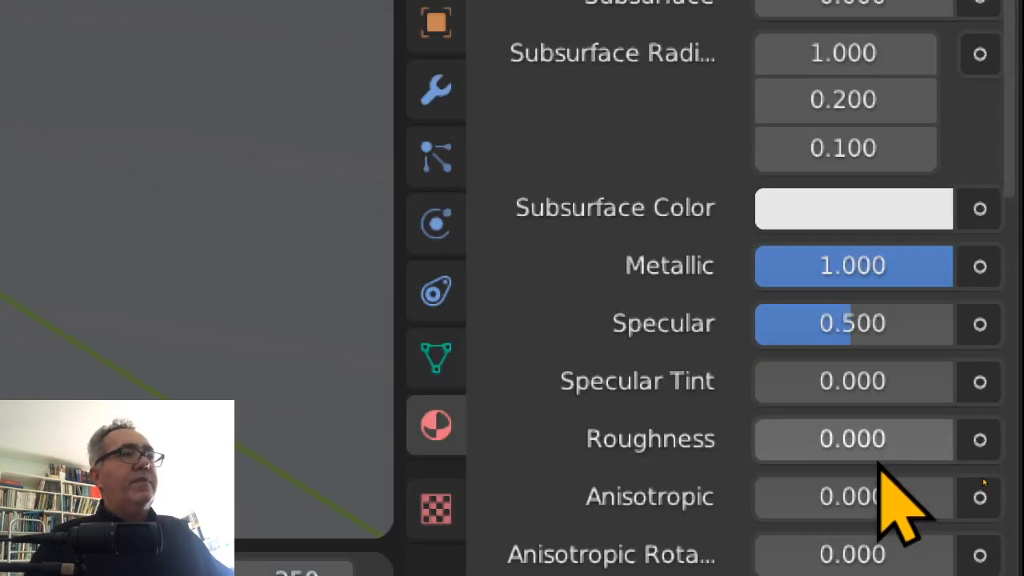
- Set the Mesa material's Roughness to 0.3, render the scene to compare the reflections, and close the render window
click(839, 438)
text(0.3)
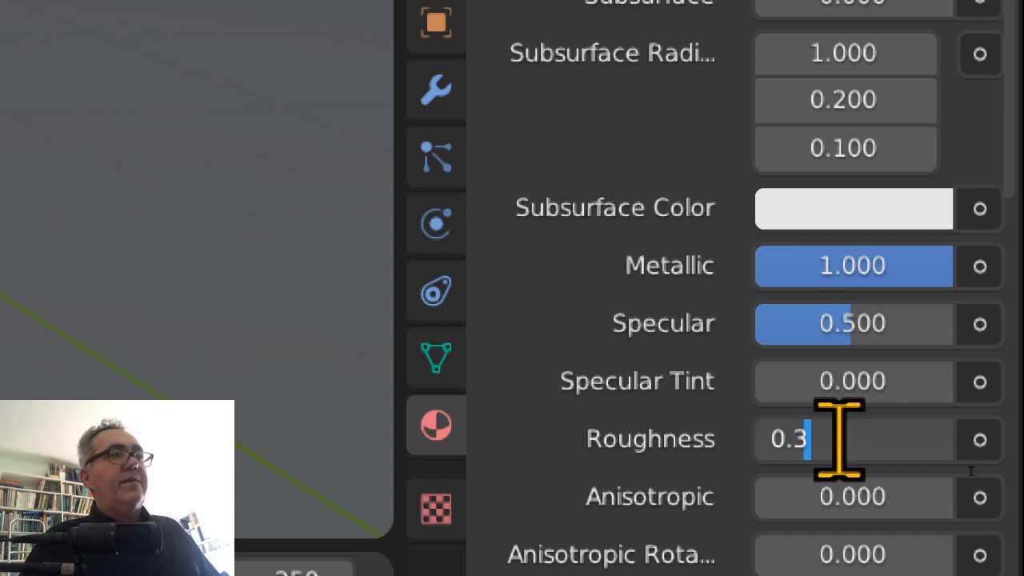
key(Return)
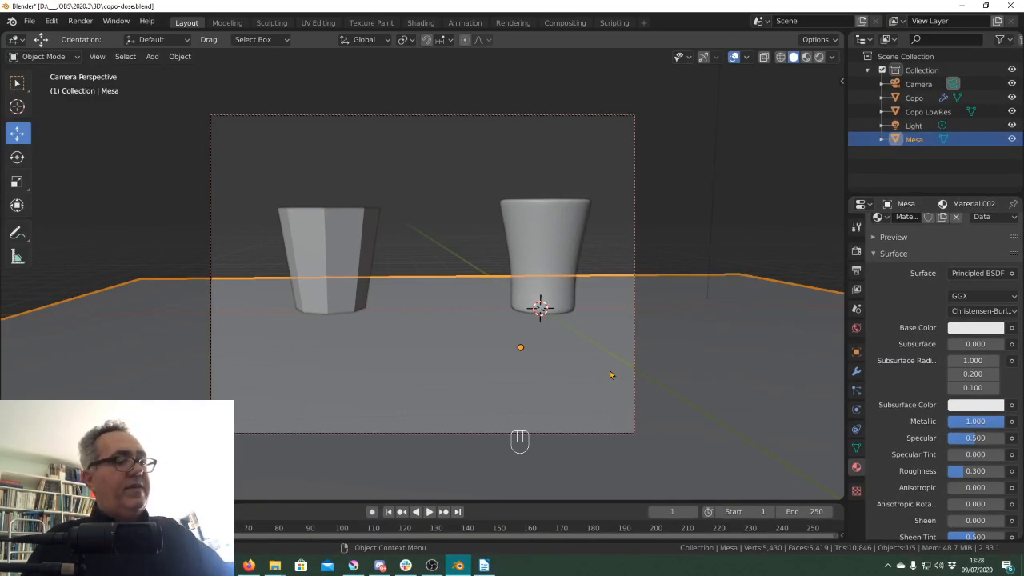
key(F12)
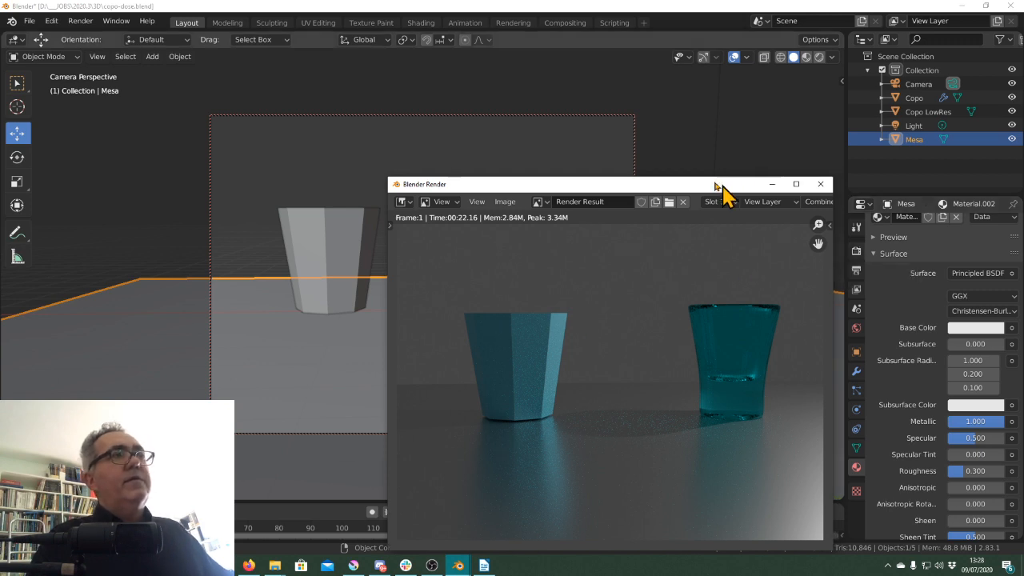
drag(726, 187, 610, 110)
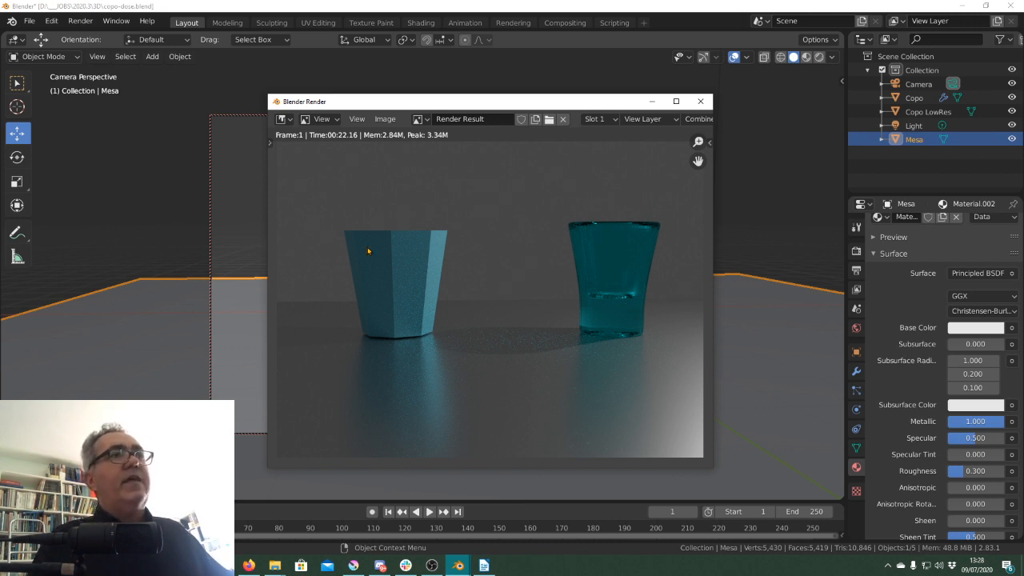
click(700, 101)
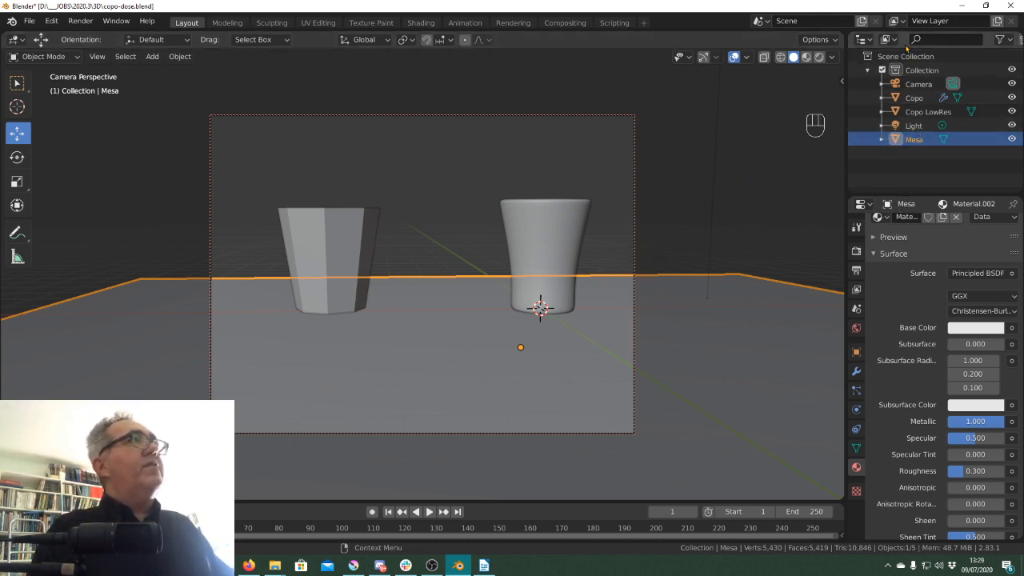
- Set the point light's Power to 10000 W, render the scene, and close the render window
click(914, 126)
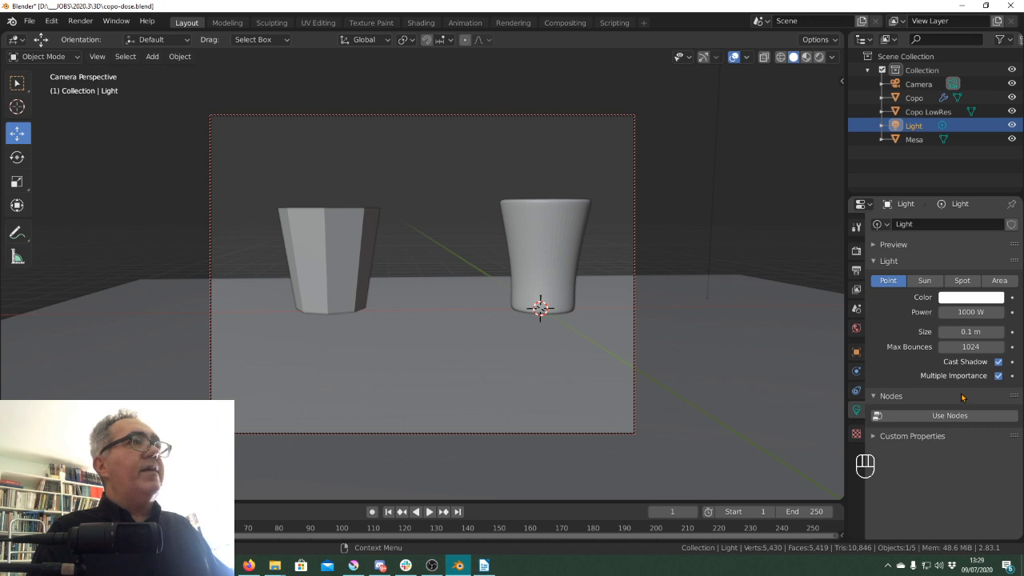
click(856, 250)
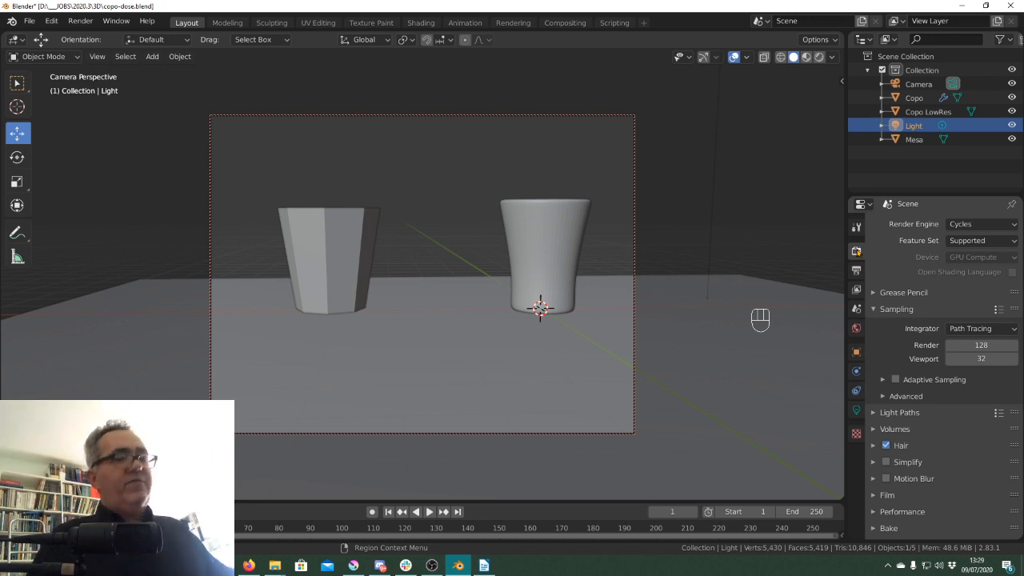
key(super)
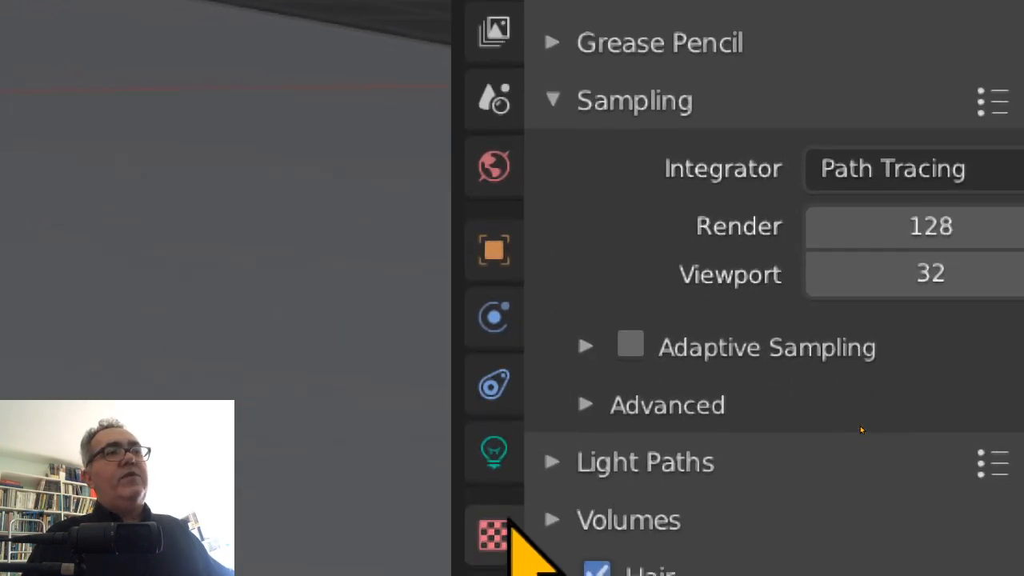
click(494, 450)
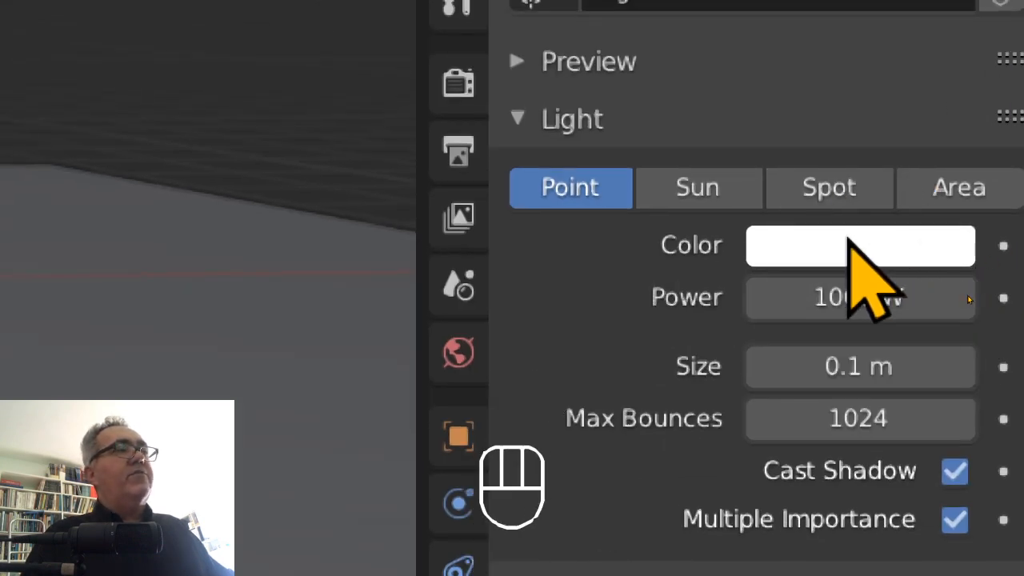
click(835, 296)
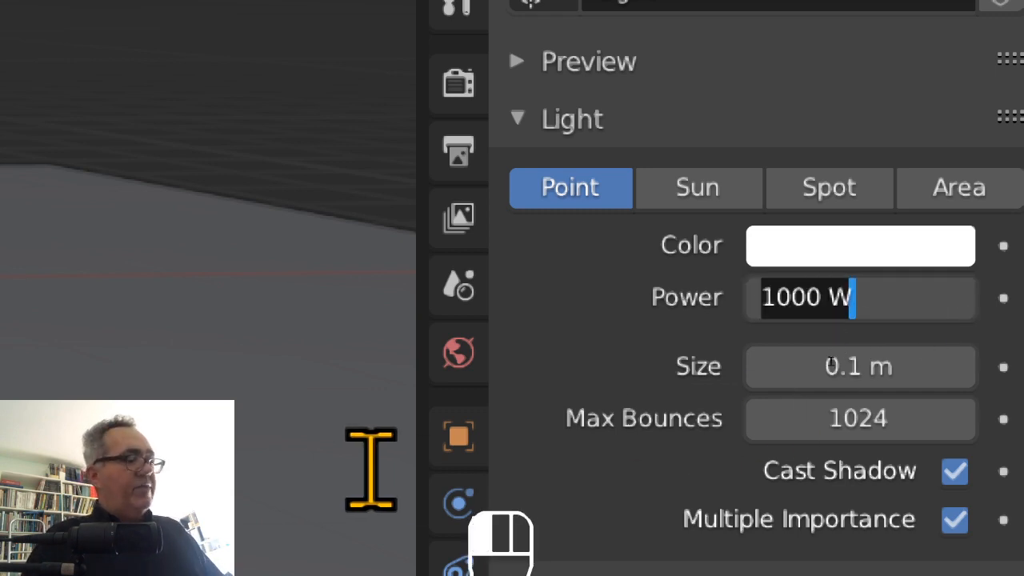
text(10000)
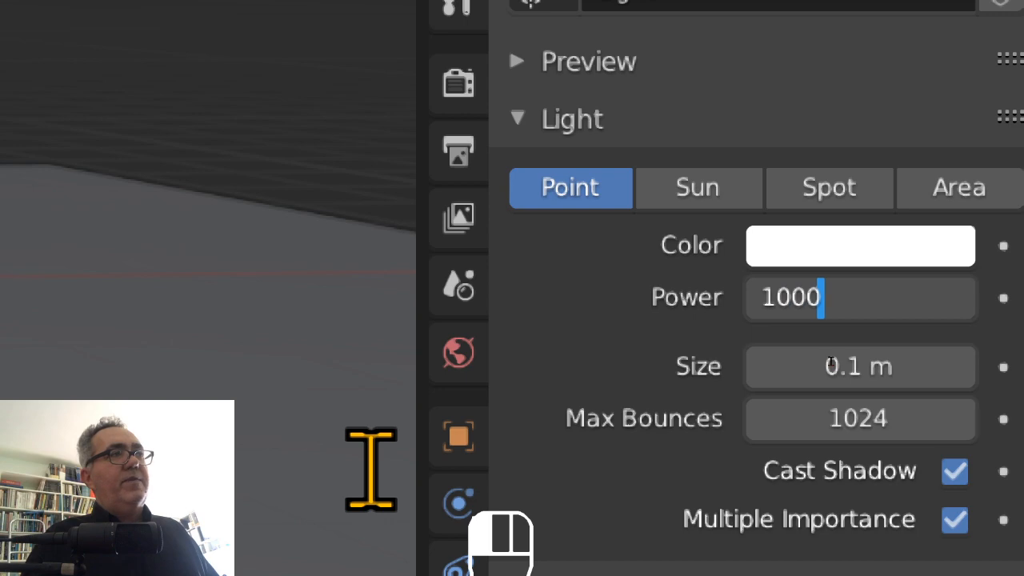
click(371, 468)
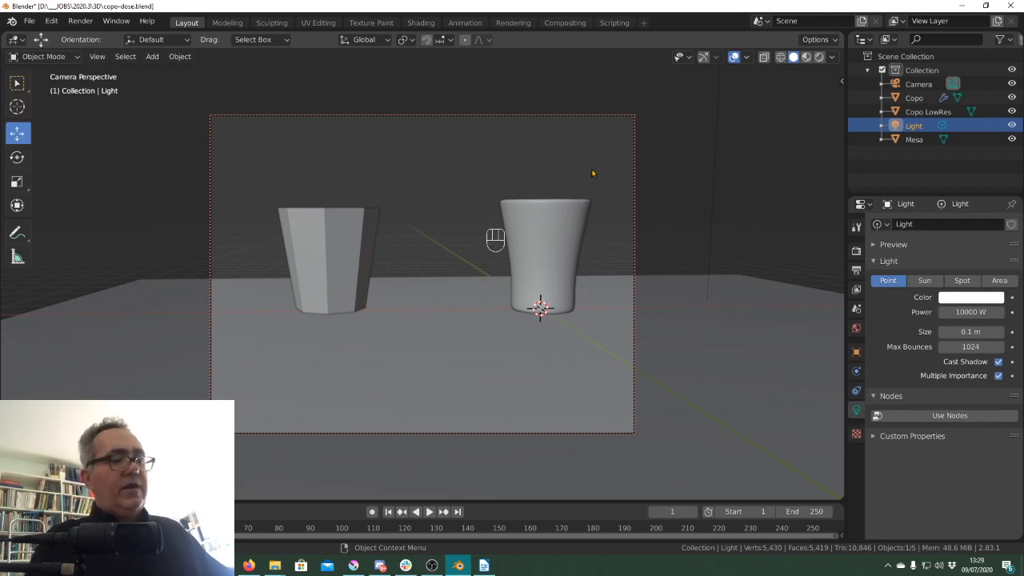
key(F12)
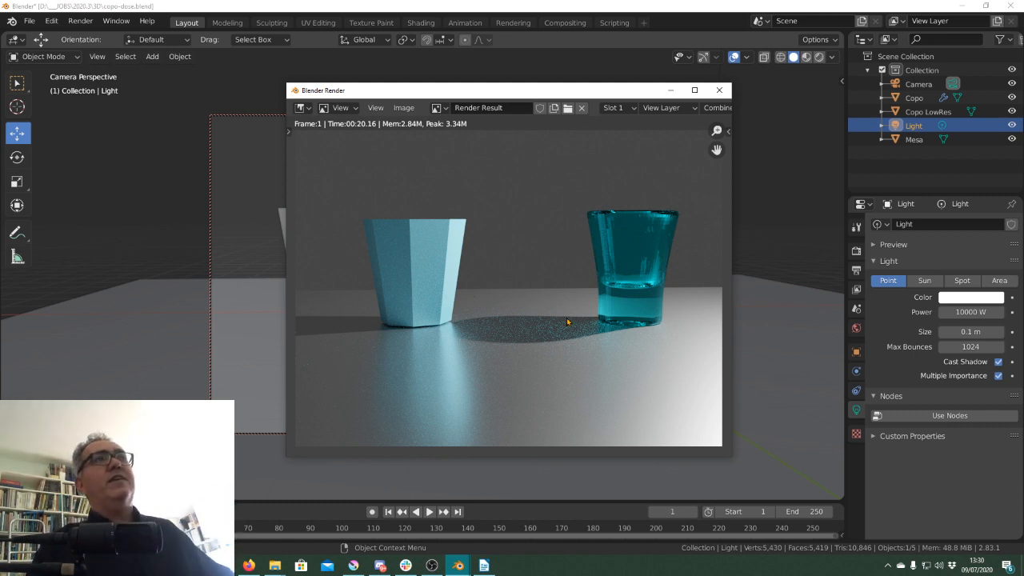
click(721, 93)
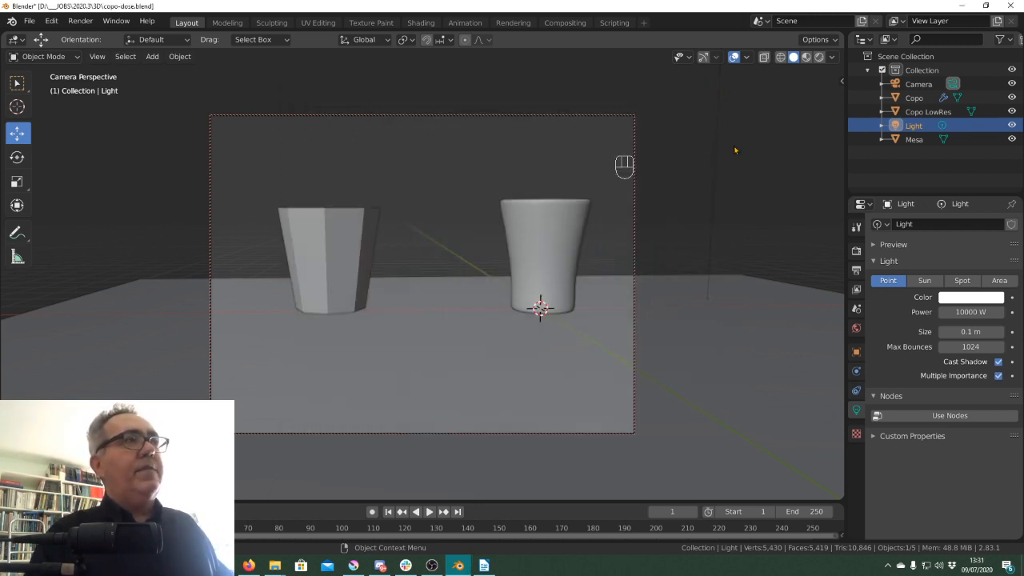
- Remove the cyan tint from the smooth cup's Glass BSDF colour by dropping its saturation so the glass is white
click(543, 236)
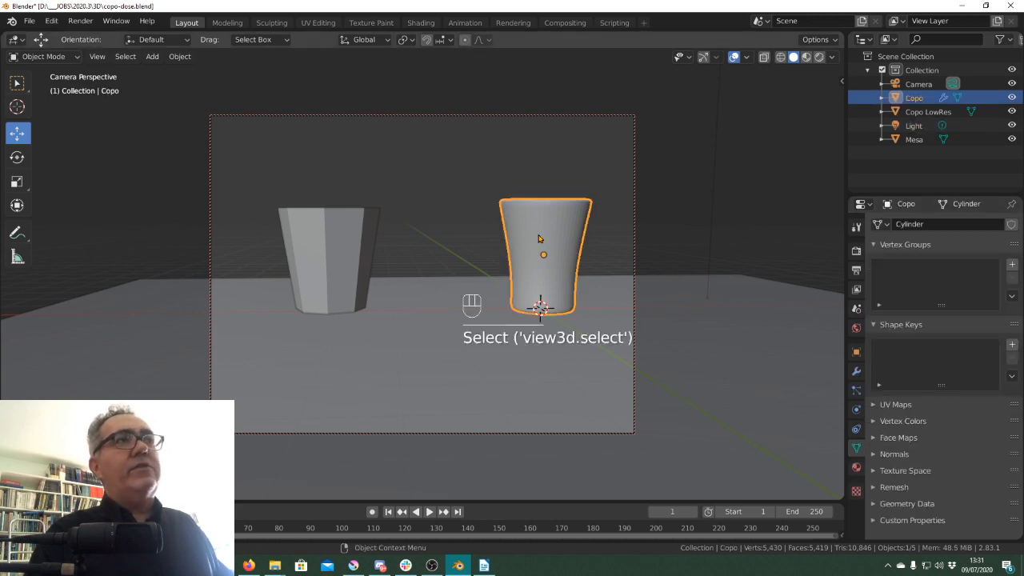
click(857, 468)
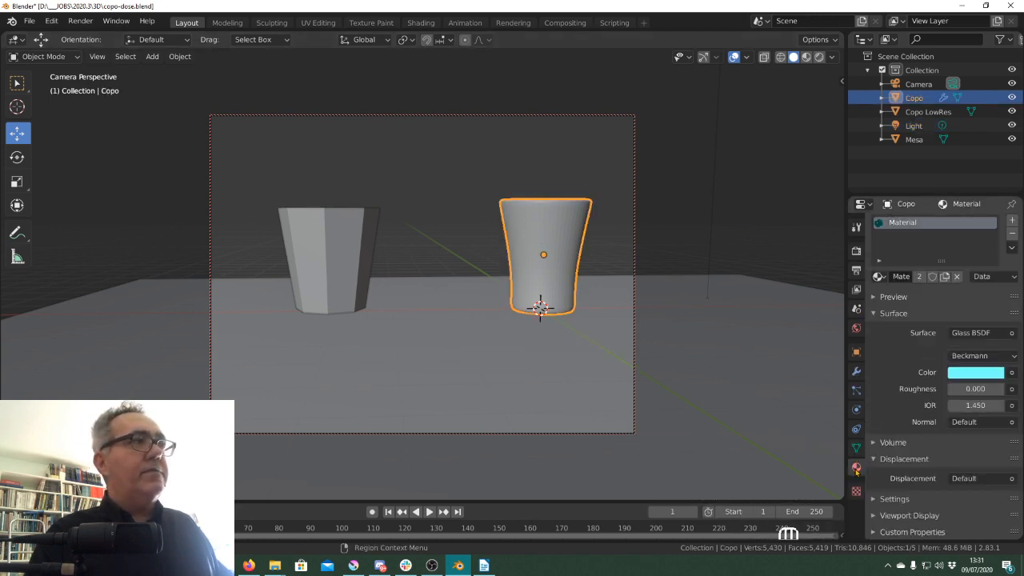
click(978, 375)
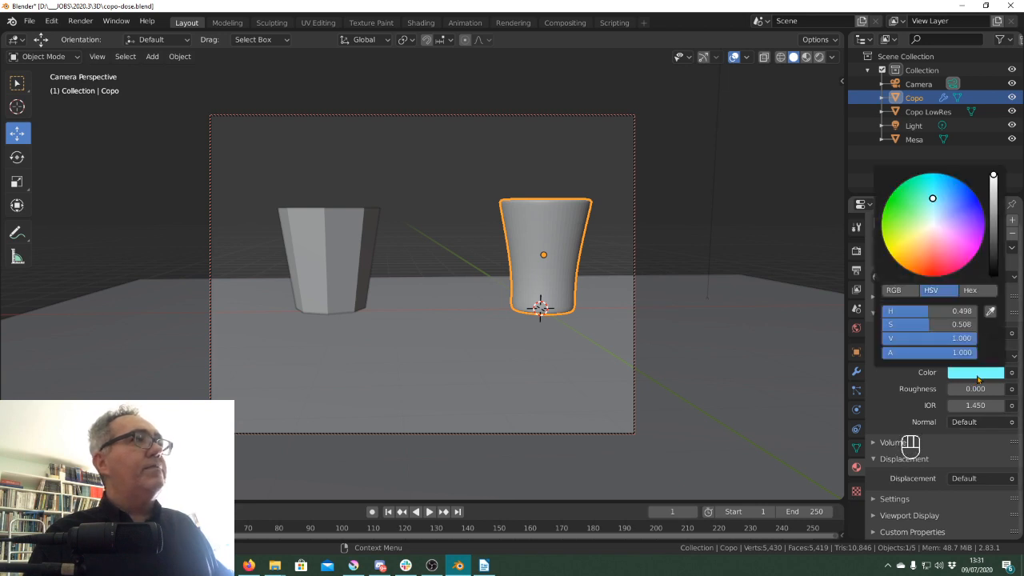
drag(935, 204, 934, 229)
drag(920, 324, 884, 329)
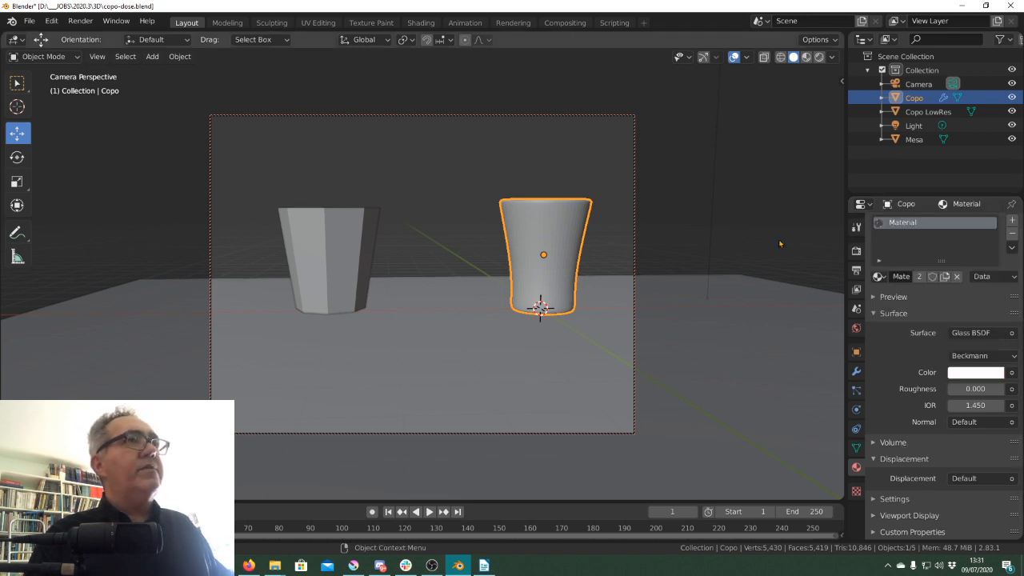
- Desaturate the low-resolution cup's Base Color to white, render both cups, and close the render window
click(343, 262)
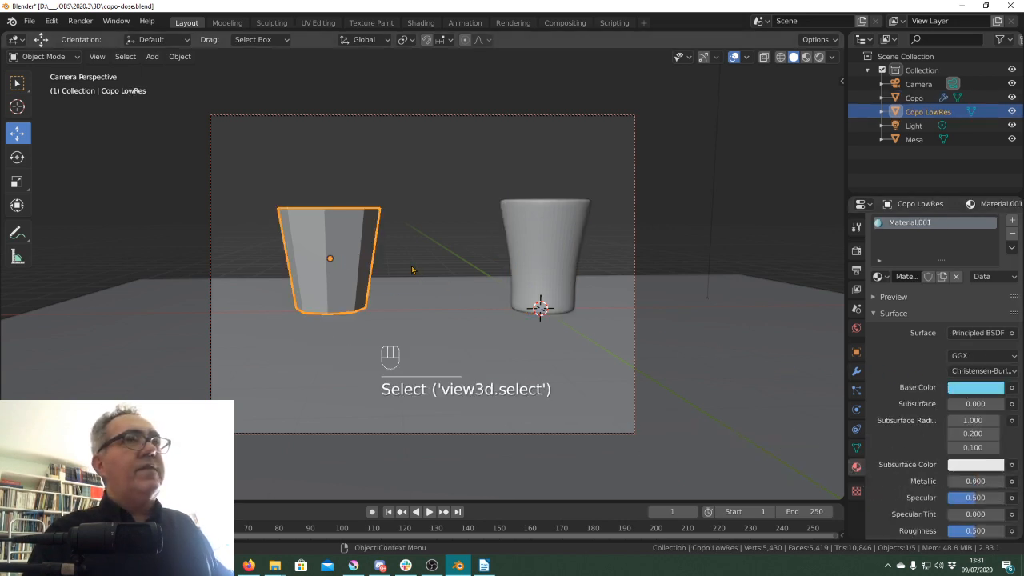
click(948, 389)
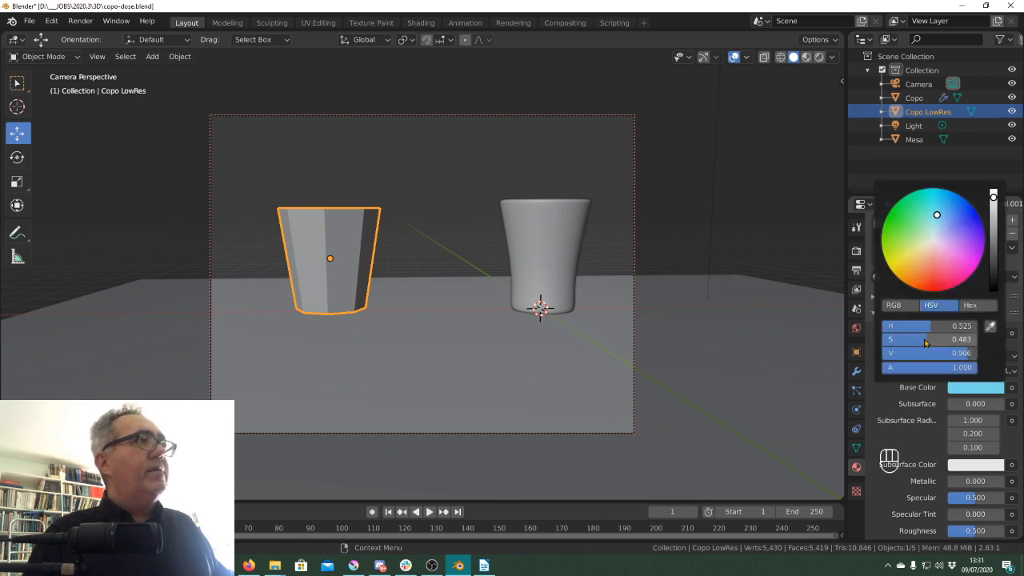
drag(926, 342, 883, 345)
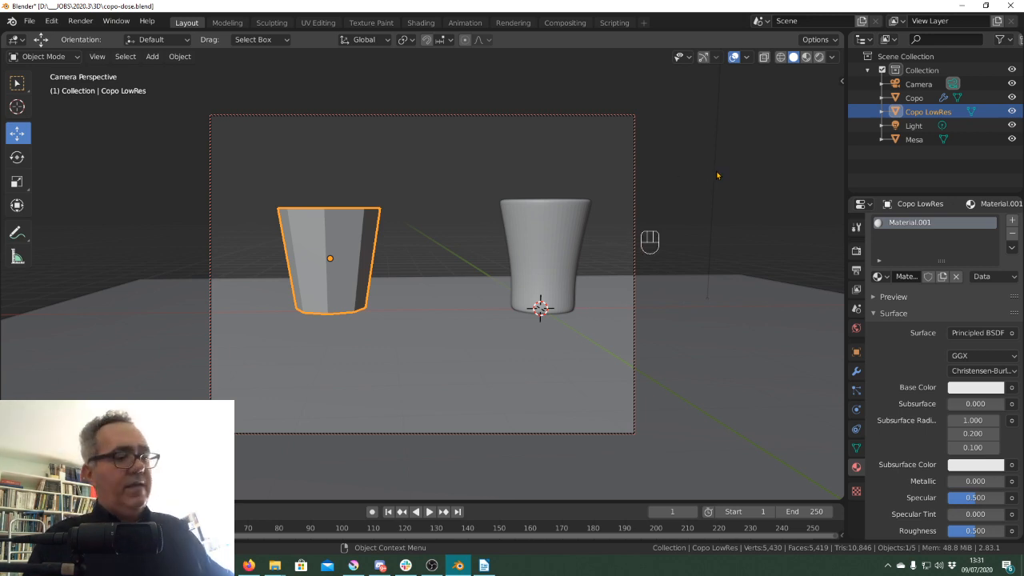
key(F12)
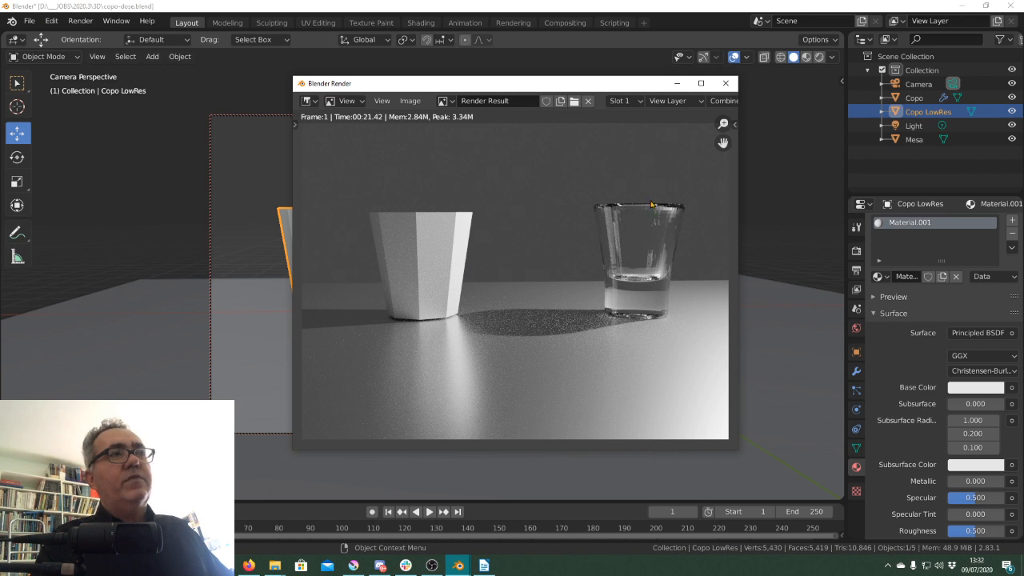
click(725, 83)
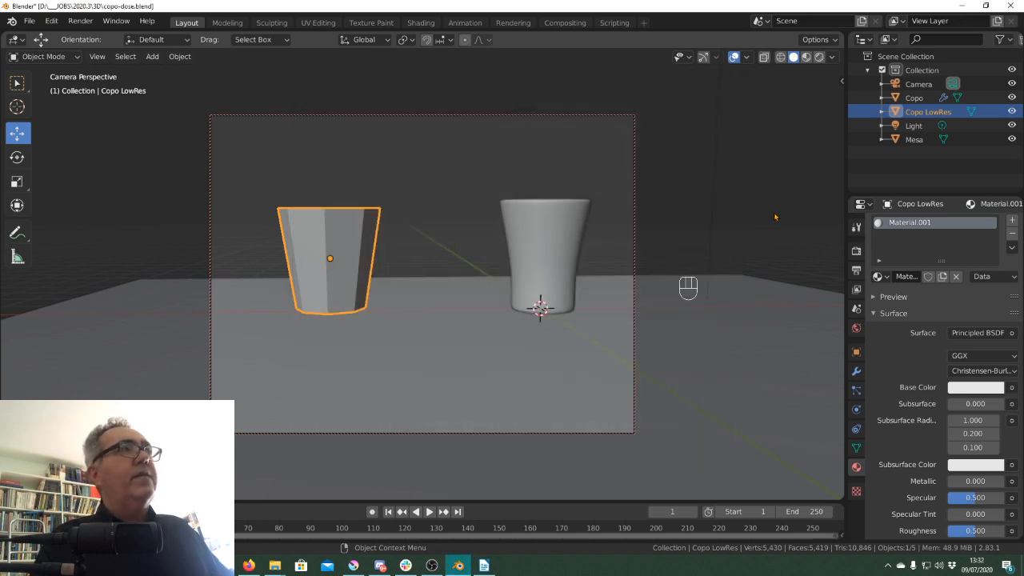
- Change the point light's colour to a pale cyan
click(916, 129)
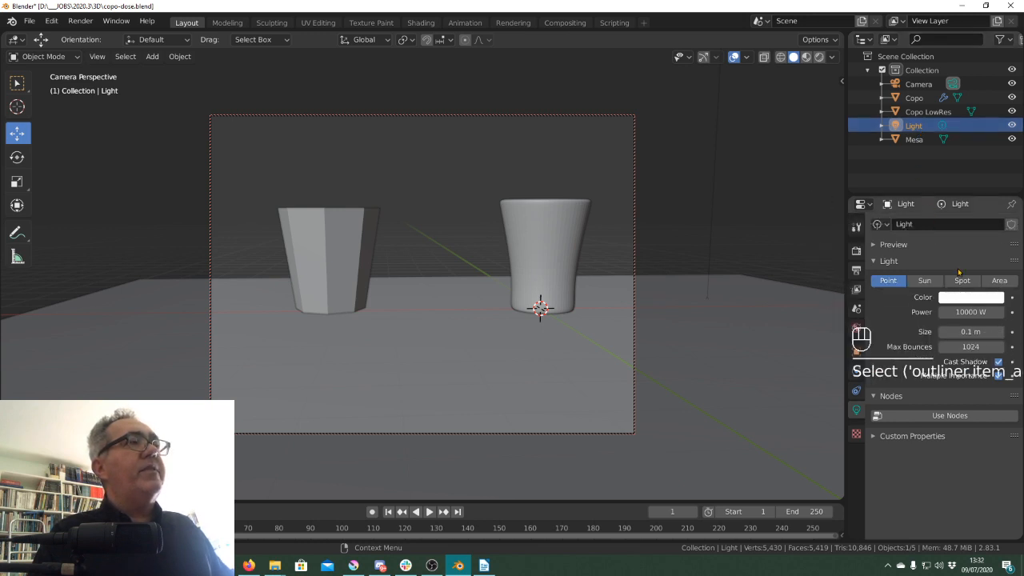
click(961, 298)
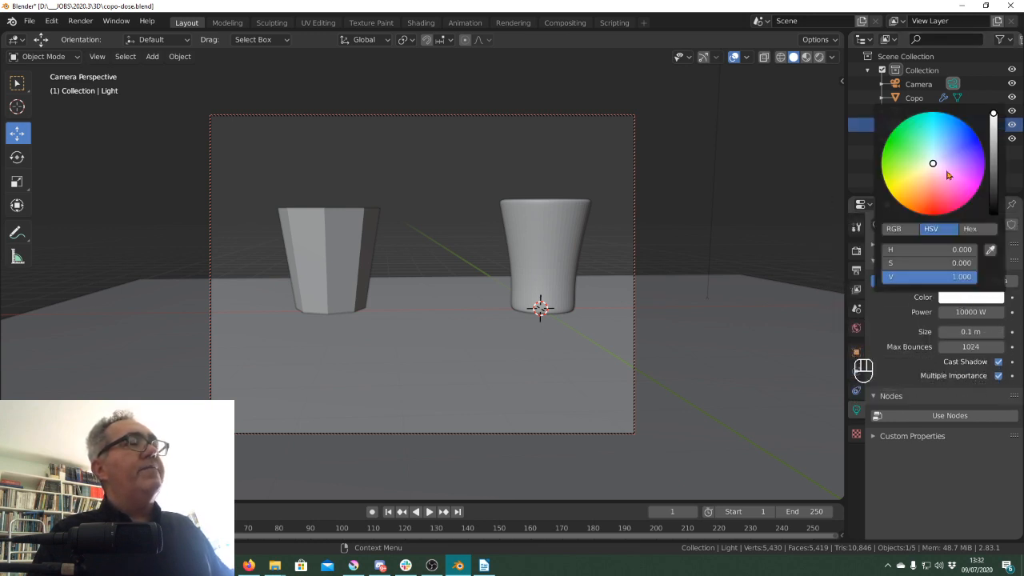
drag(933, 166, 933, 152)
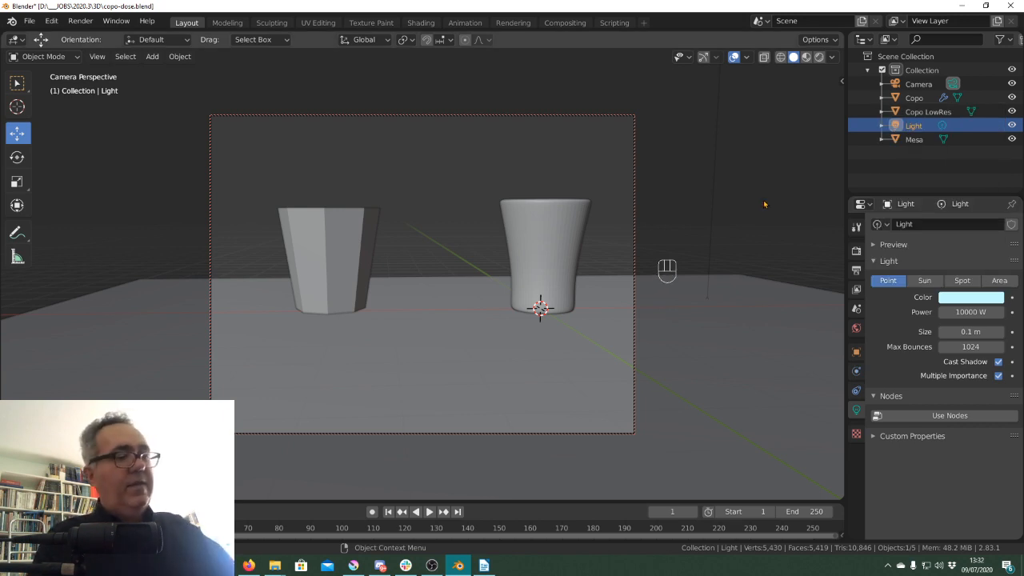
- Render the scene with the tinted light, examine the grain in the shadow between the cups, and close the render
key(F12)
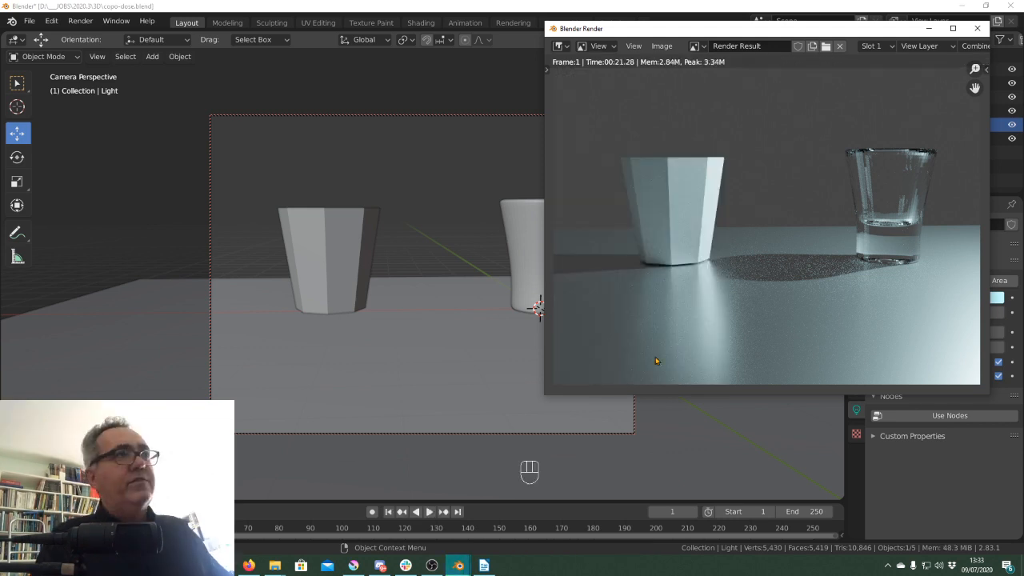
drag(816, 36, 478, 110)
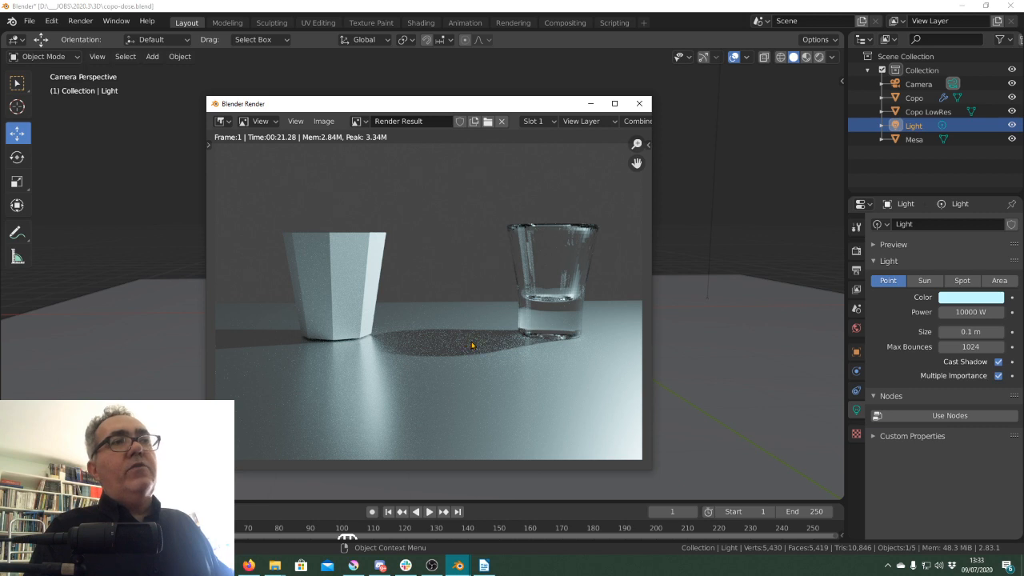
scroll(471, 342, up, 4)
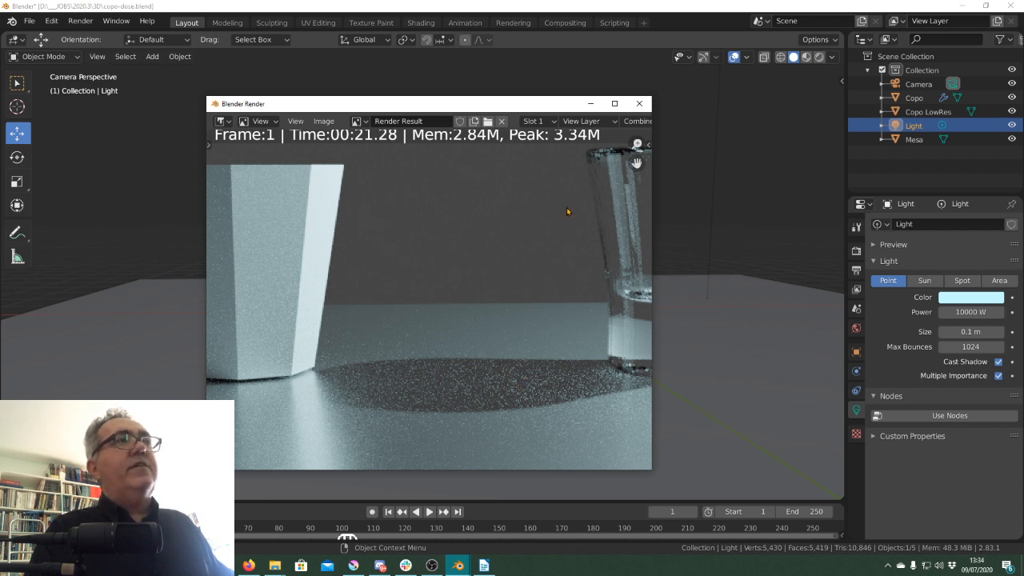
scroll(509, 283, down, 1)
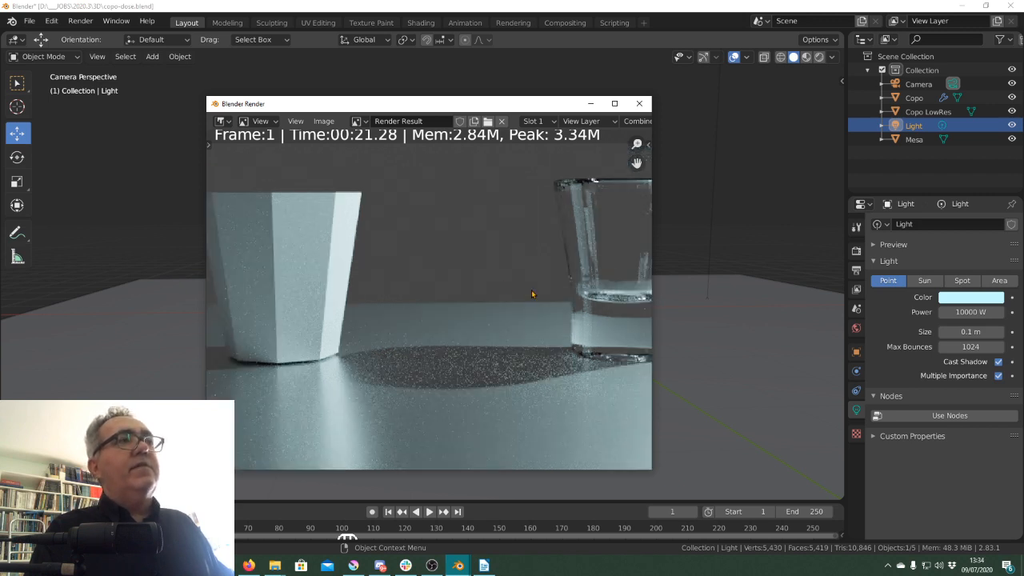
click(640, 104)
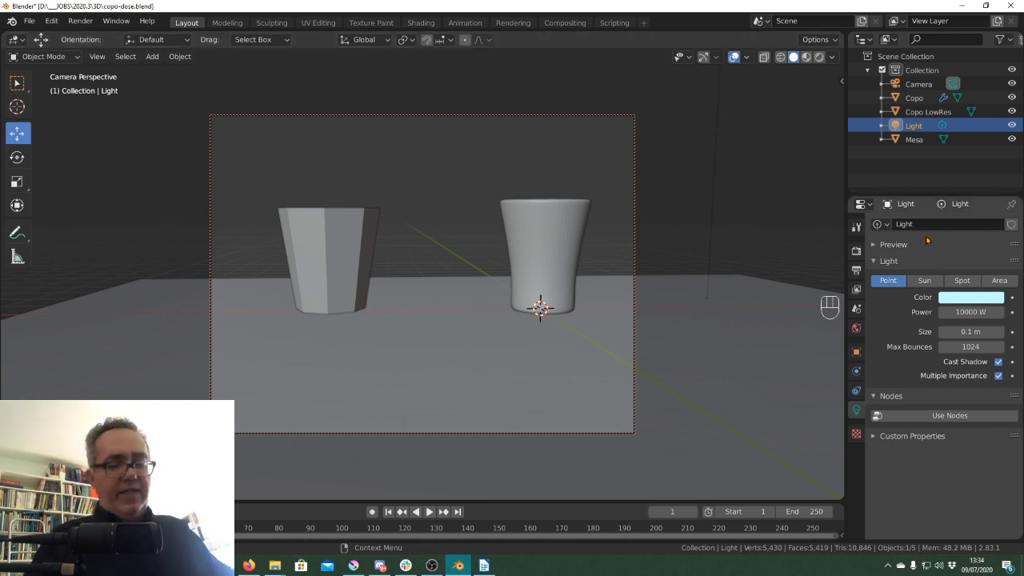
- Set the Cycles render samples to 512, start a render to compare the noise, and cancel it partway
key(super+plus)
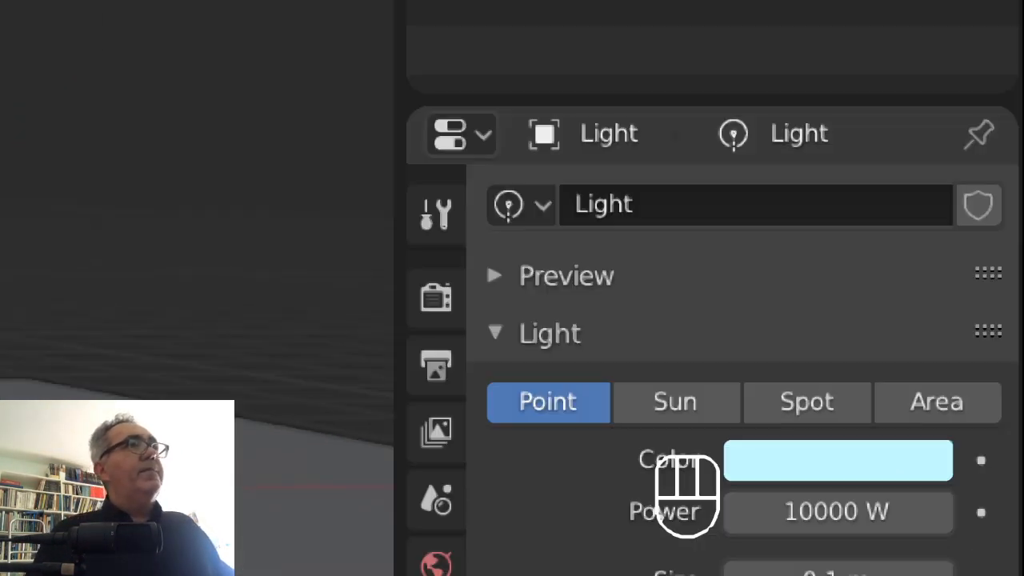
click(437, 212)
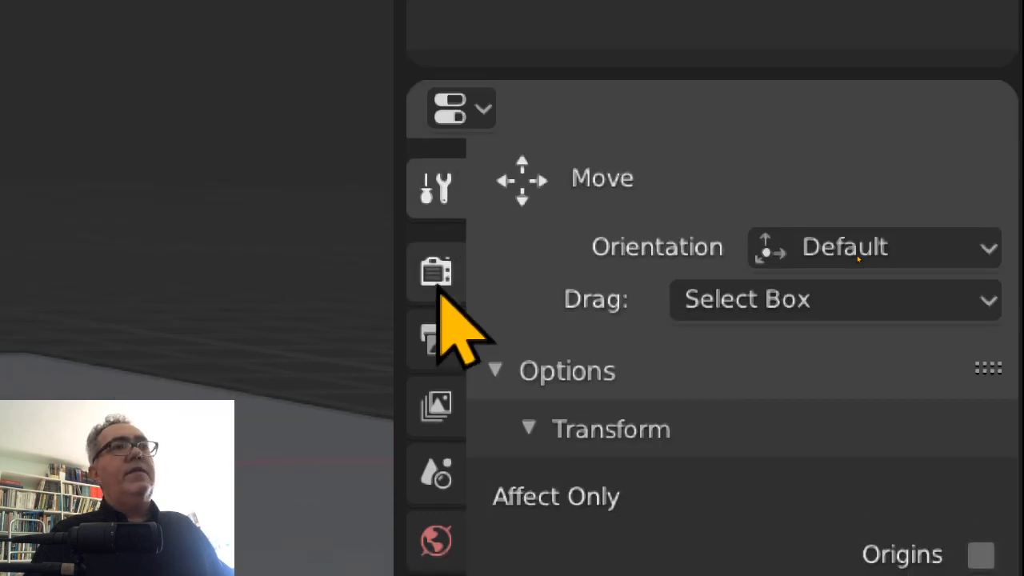
click(437, 277)
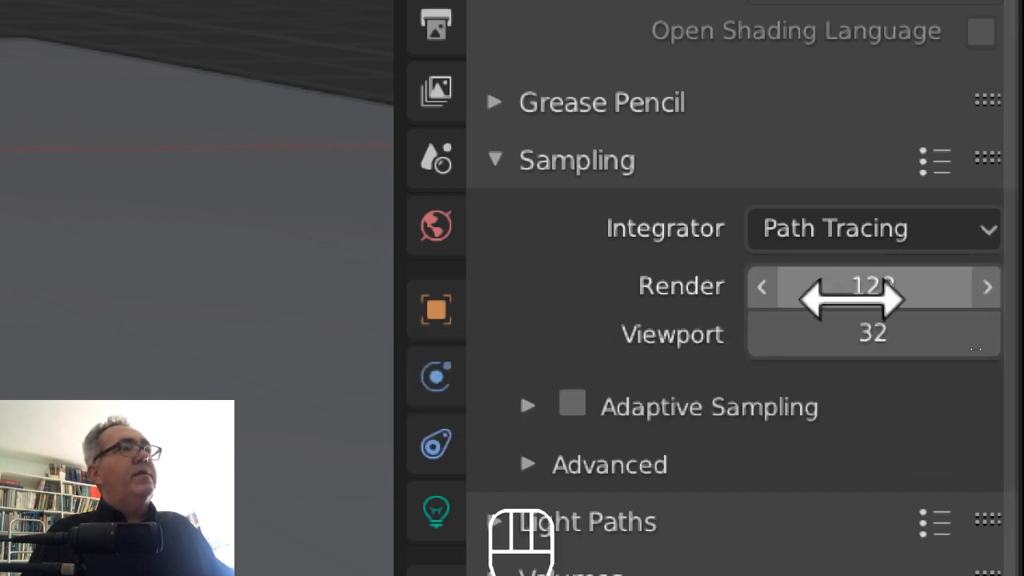
click(852, 290)
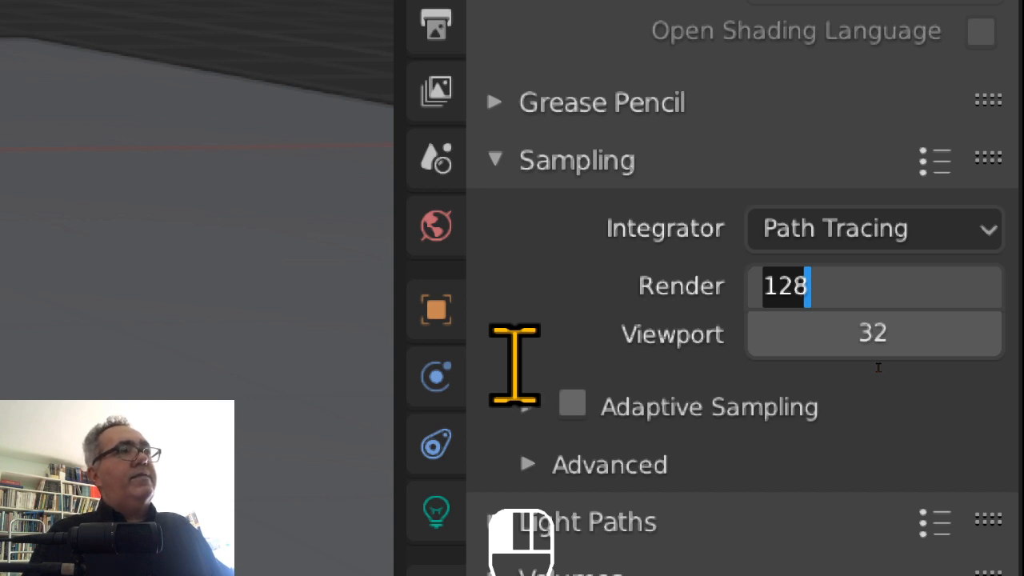
text(512)
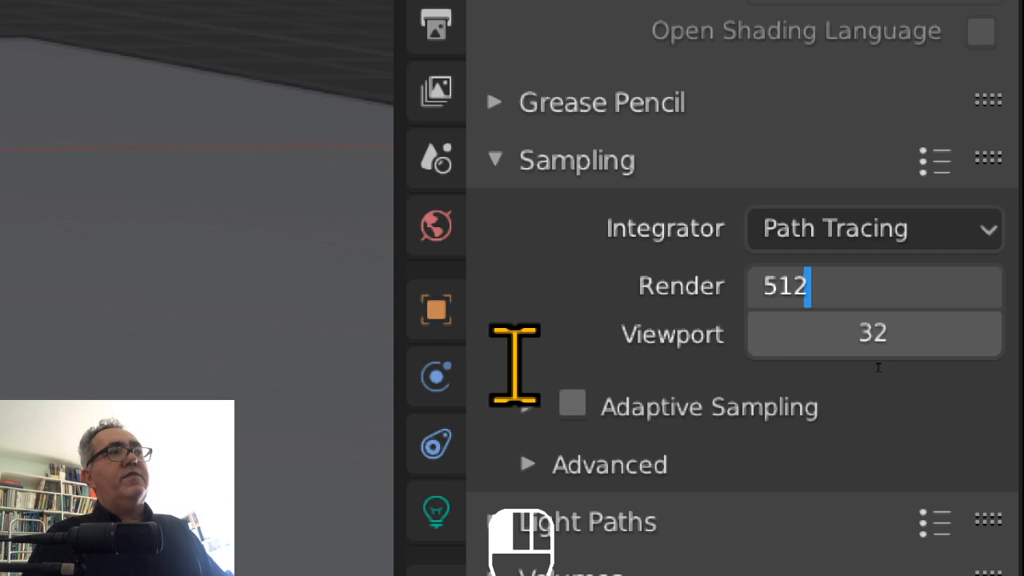
click(878, 367)
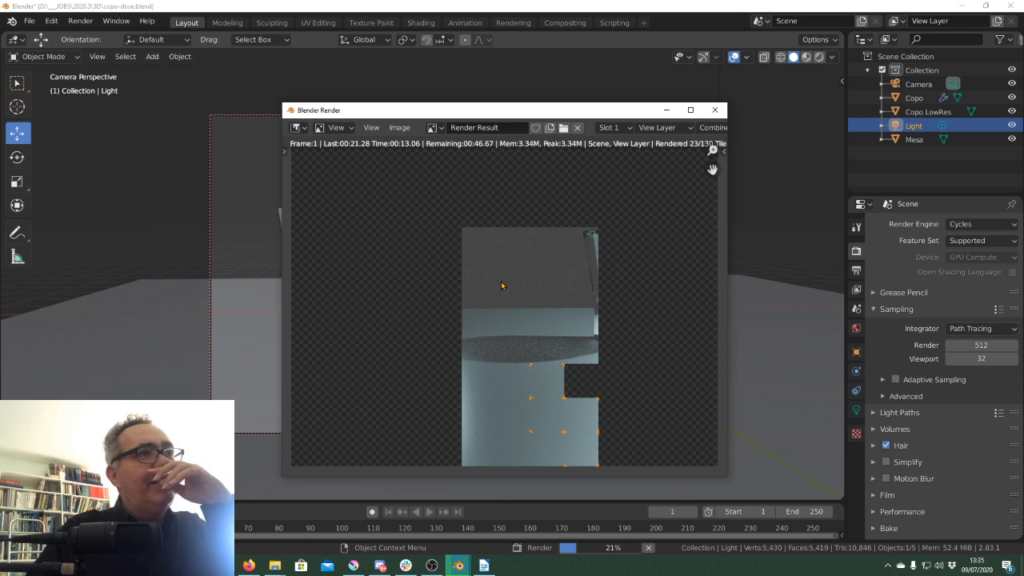
key(Escape)
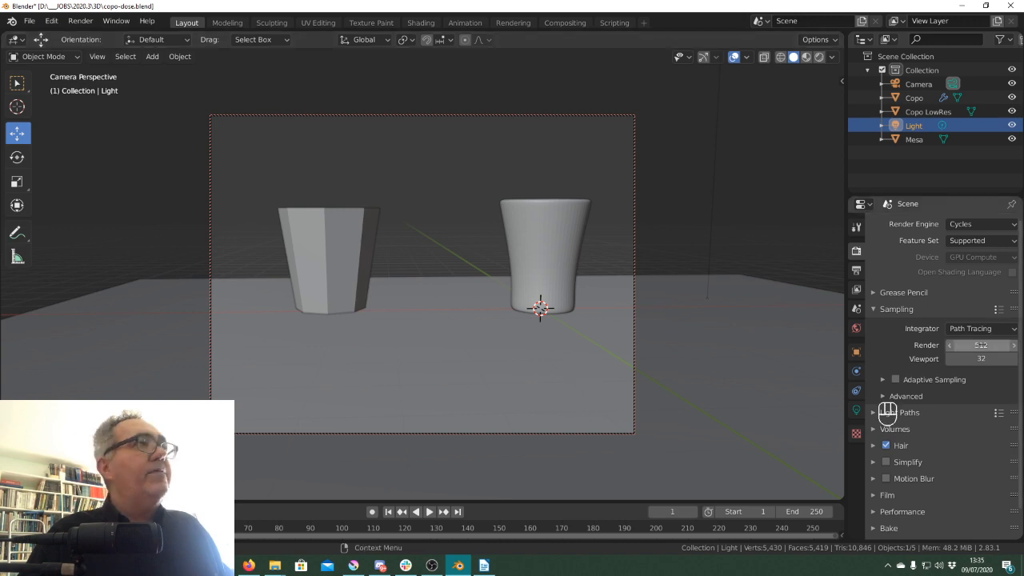
- Set the Cycles render samples to 2048 and render both cups in full from the camera view
click(981, 345)
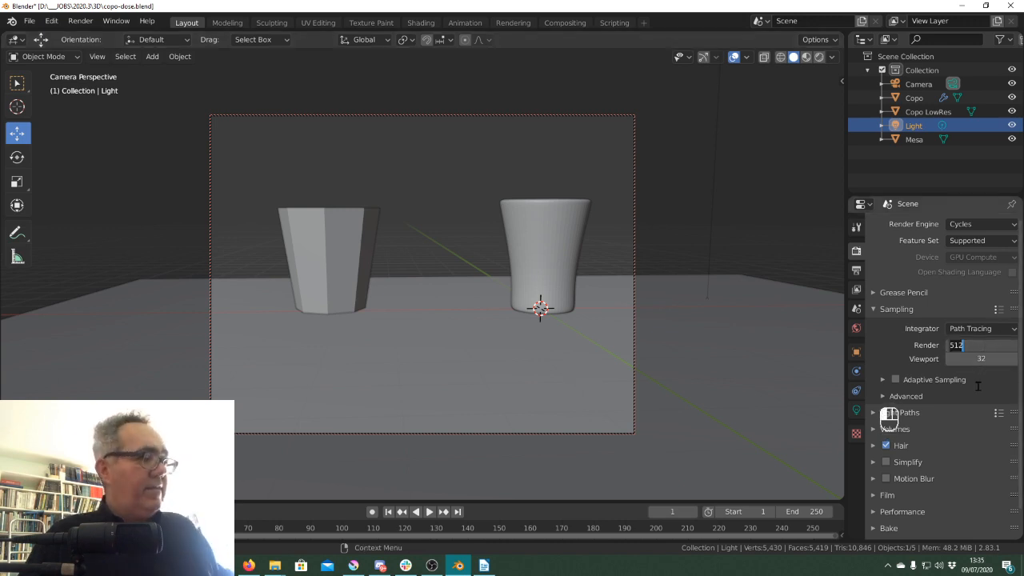
text(20)
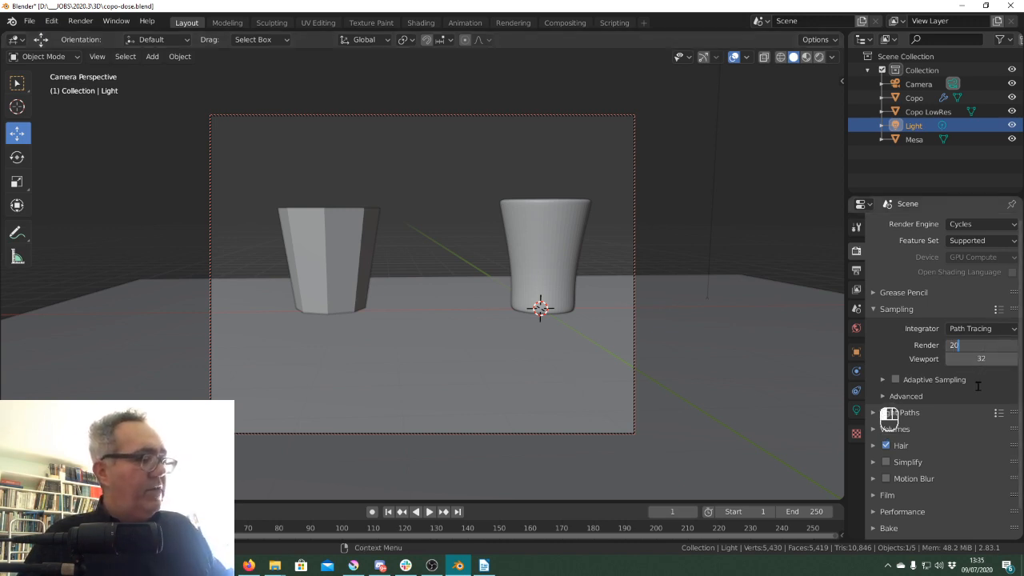
text(48)
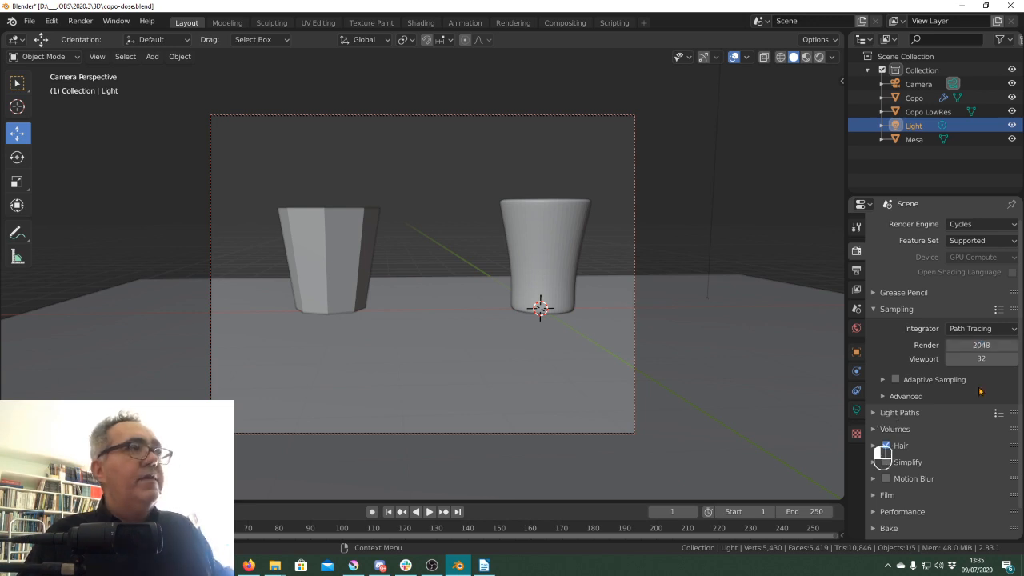
key(F12)
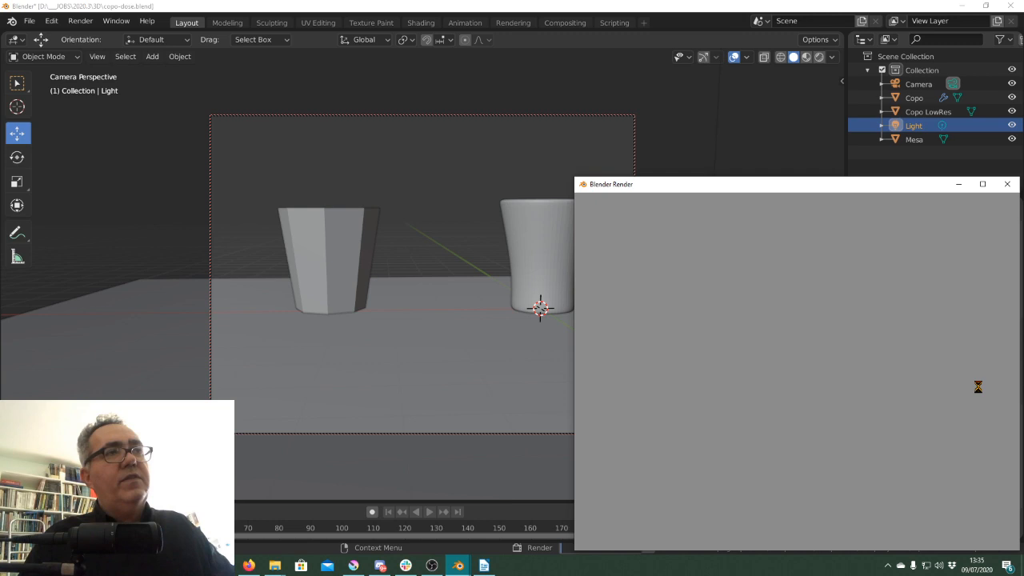
drag(792, 185, 503, 124)
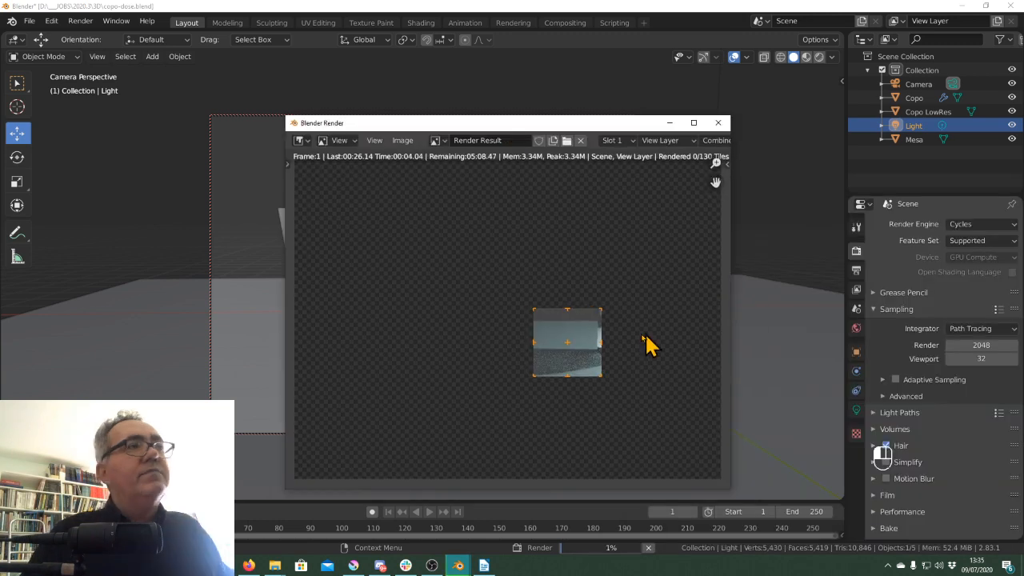
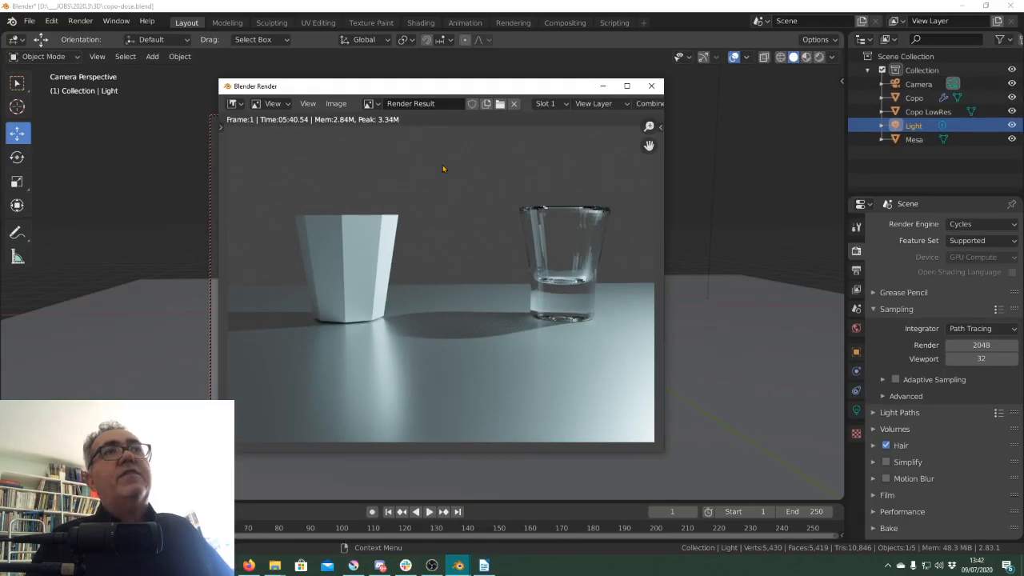
drag(386, 90, 424, 93)
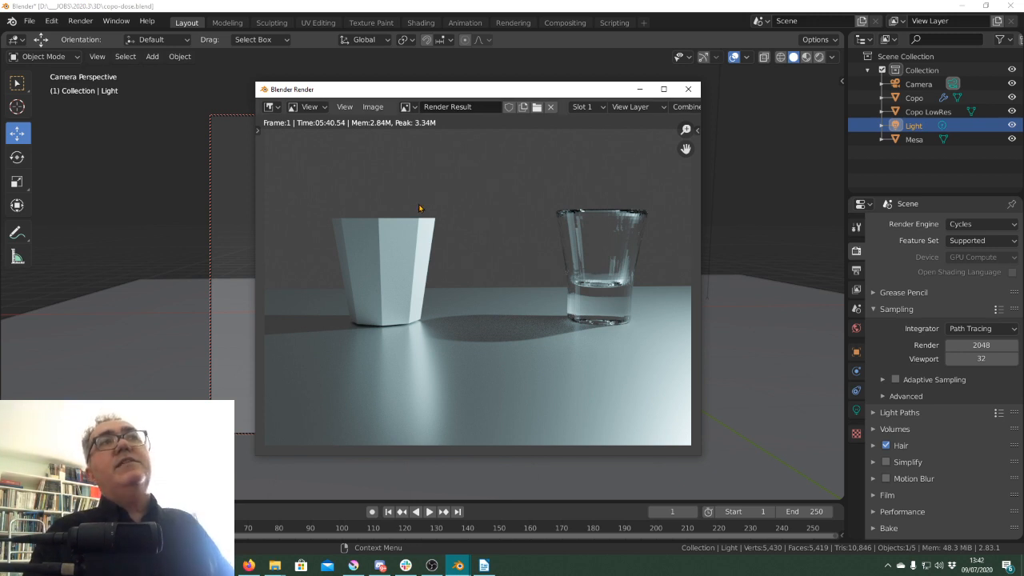
- Save the finished render as rendercopo9.png in the 3D folder, in PNG format with RGBA colour and 8-bit depth
click(374, 108)
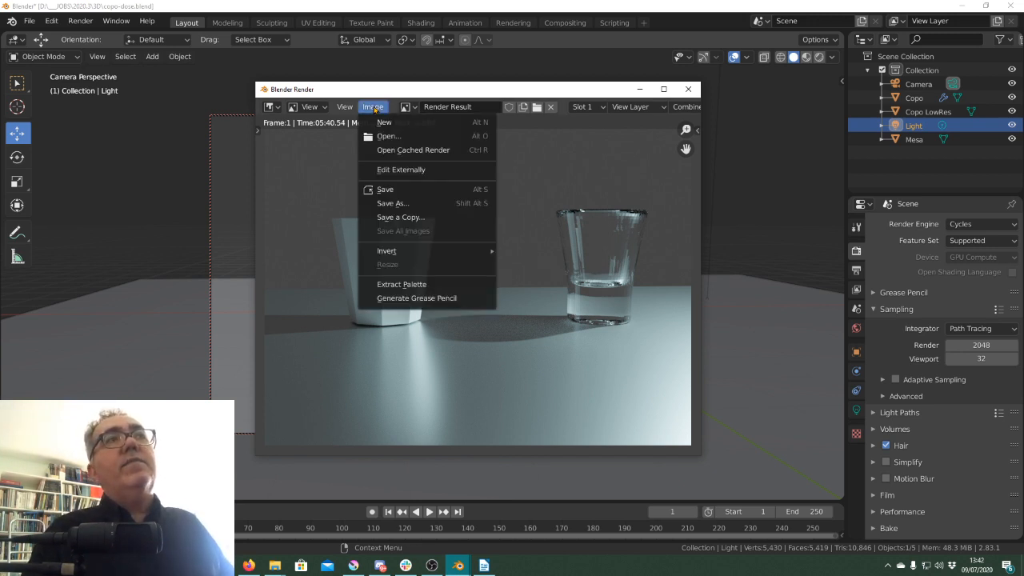
click(393, 203)
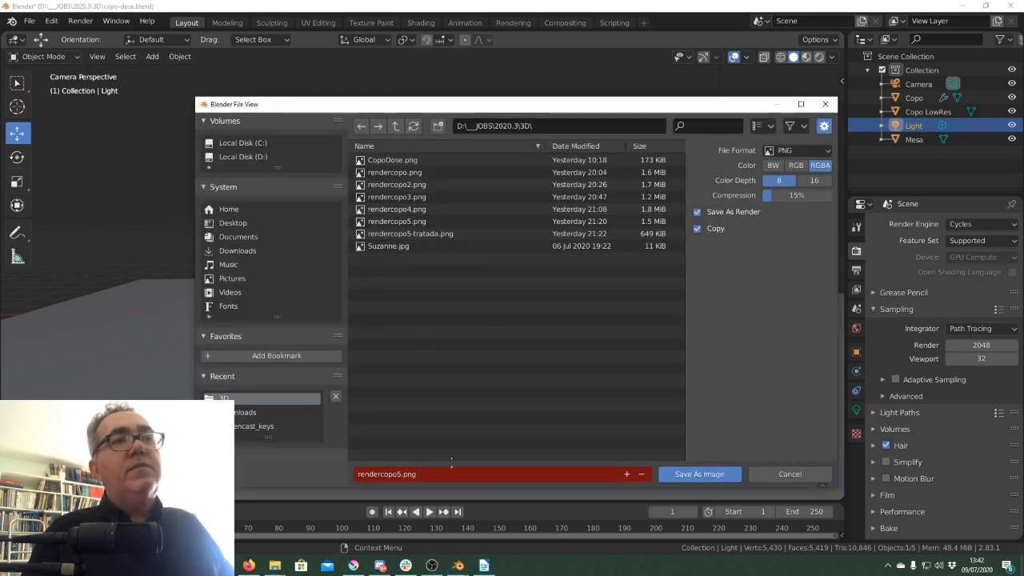
click(404, 479)
click(400, 475)
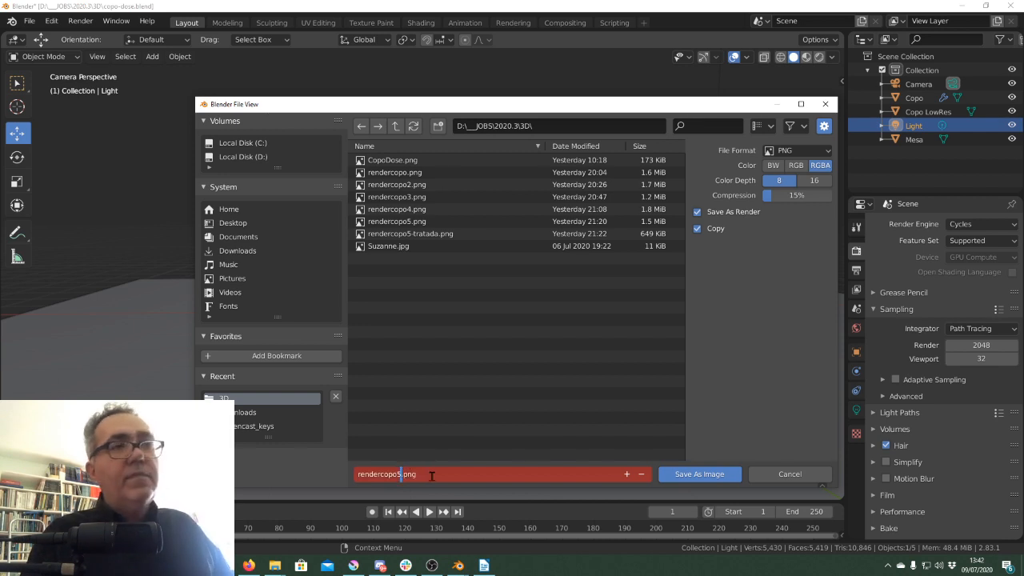
key(Delete)
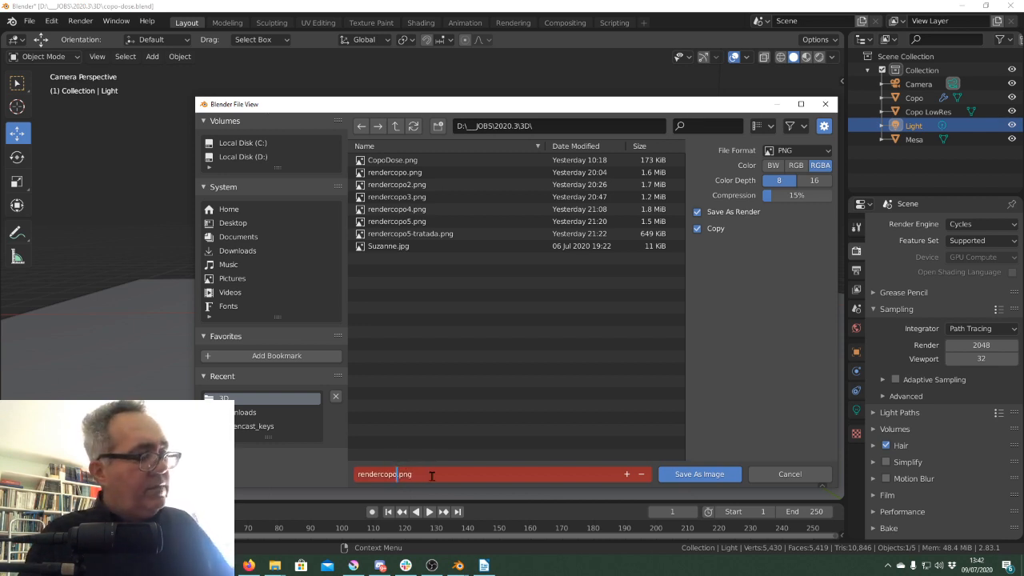
text(9)
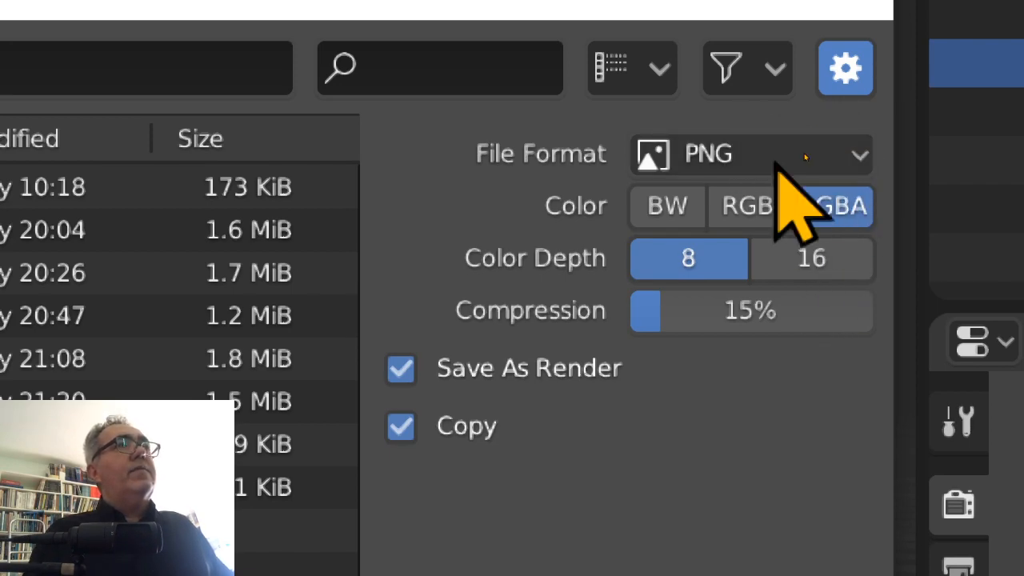
click(778, 160)
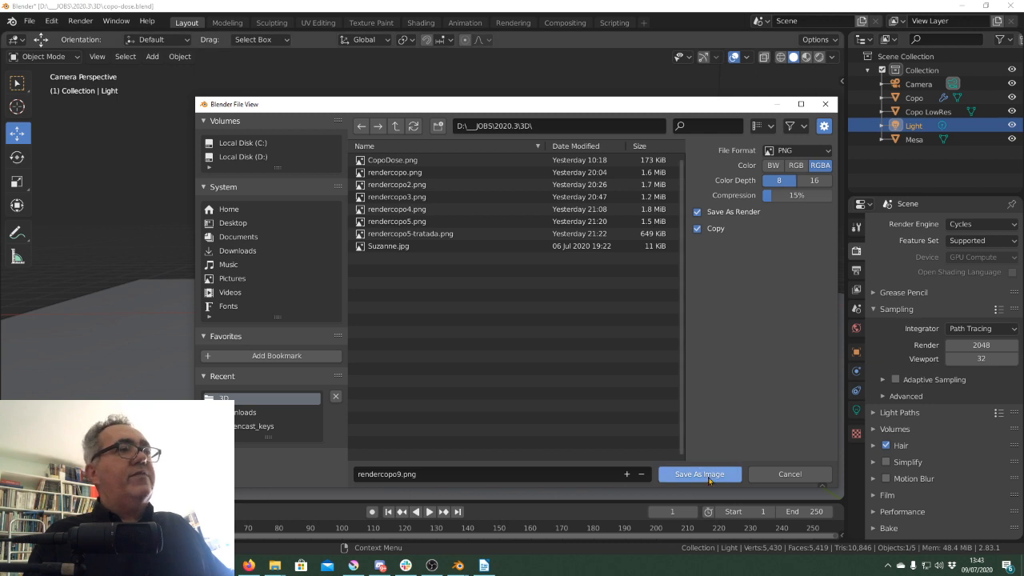
click(700, 475)
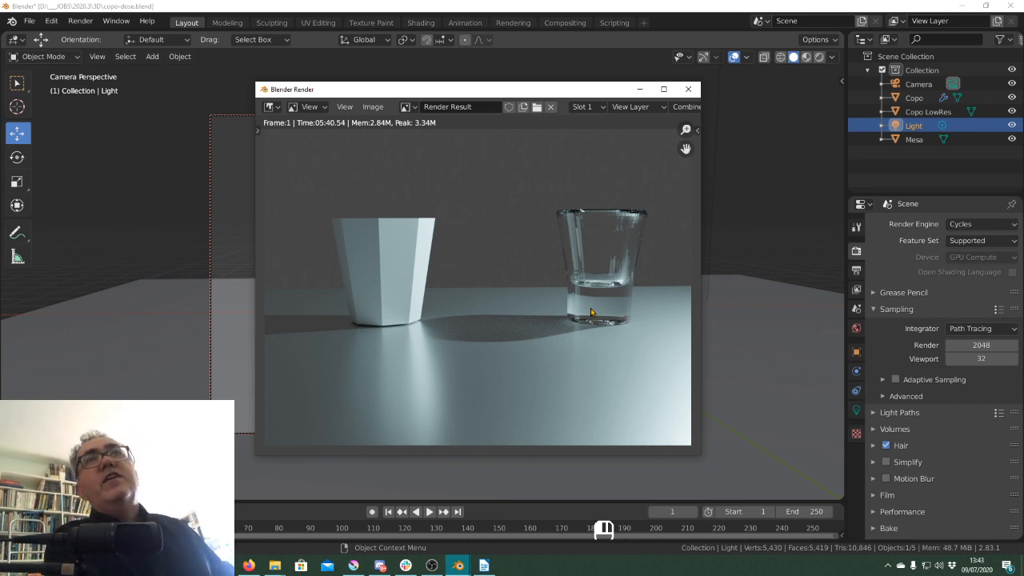
click(30, 22)
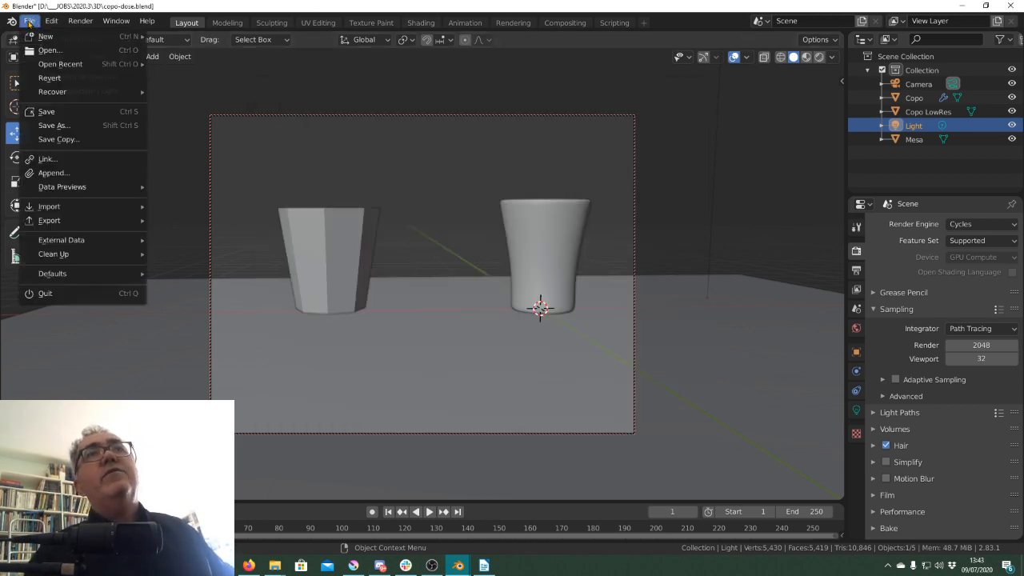
click(53, 125)
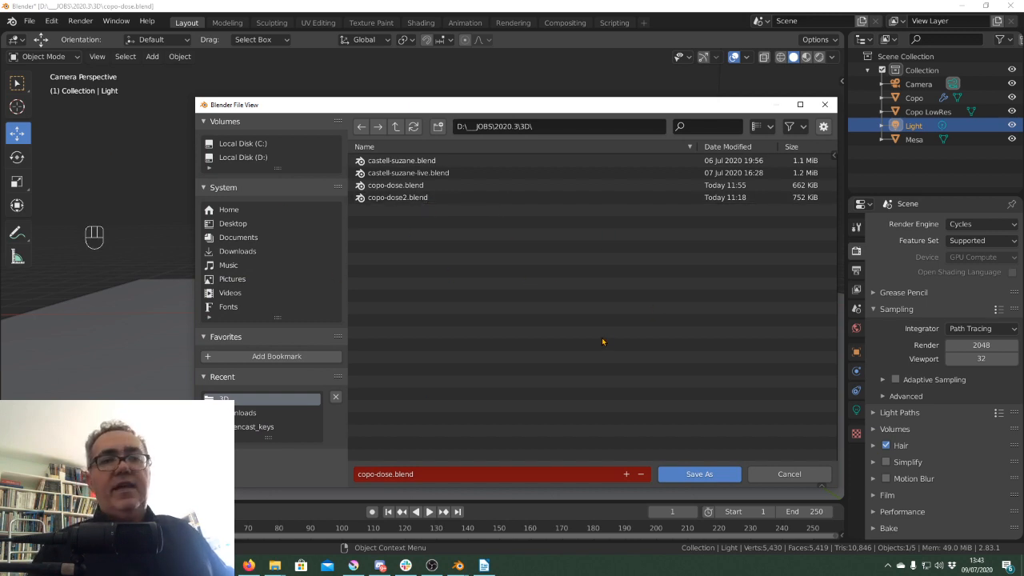
key(Escape)
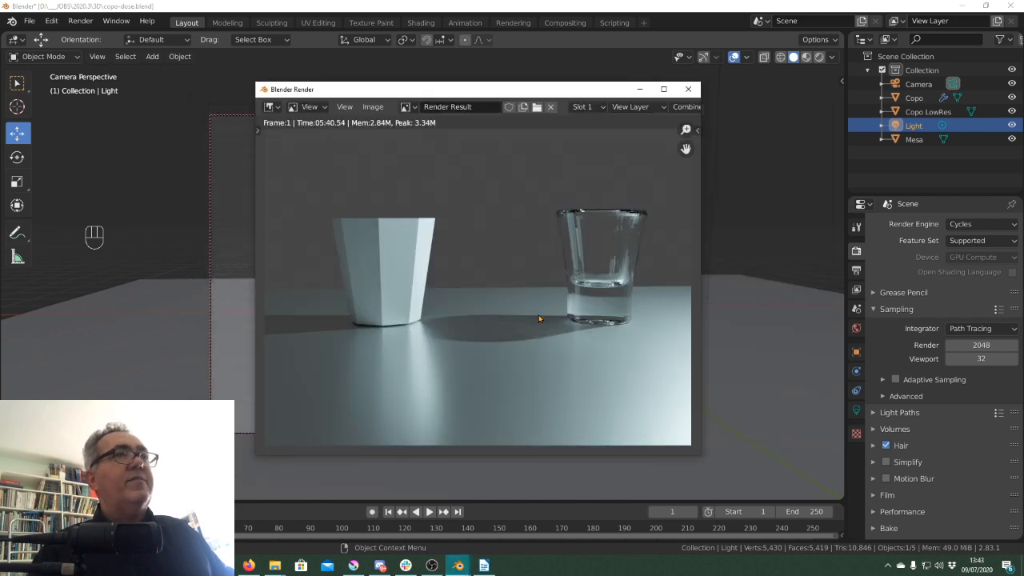